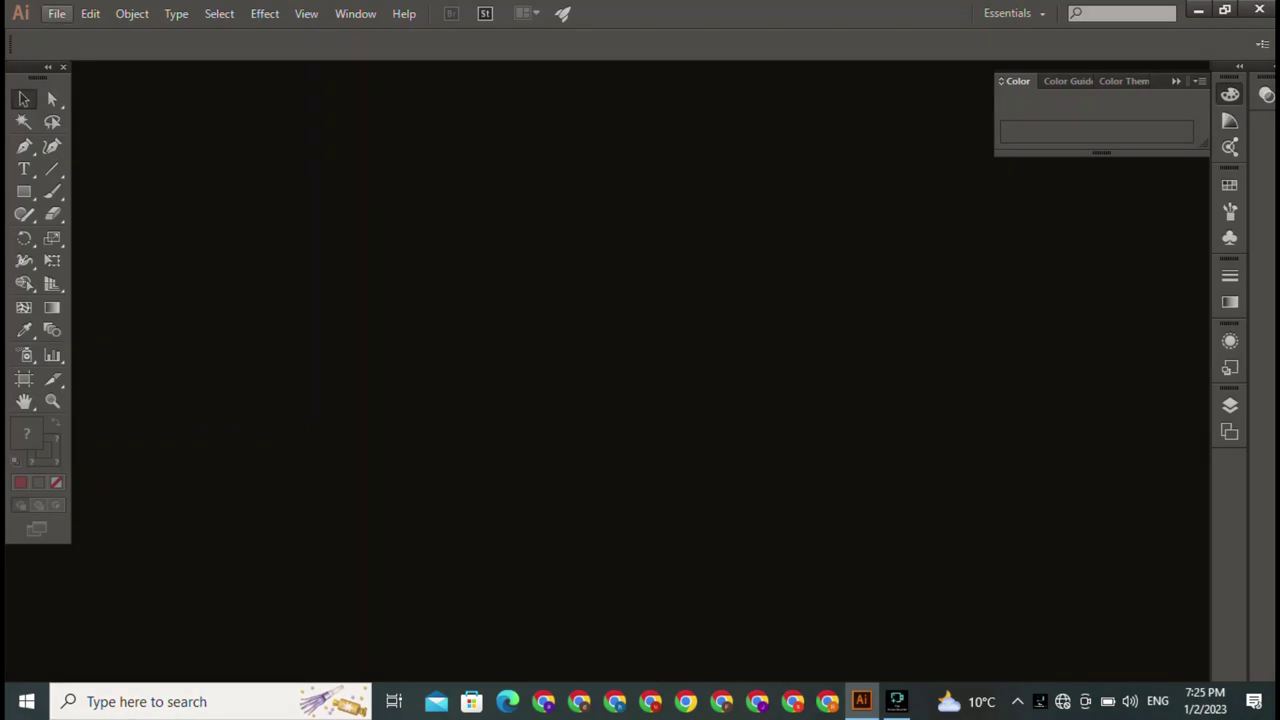
- Create a new blank 1280 × 769 pt CMYK document
{"action": "left_click", "coordinate": [57, 13]}
{"action": "left_click", "coordinate": [57, 13]}
{"action": "key", "text": "ctrl+n"}
{"action": "key", "text": "Return"}
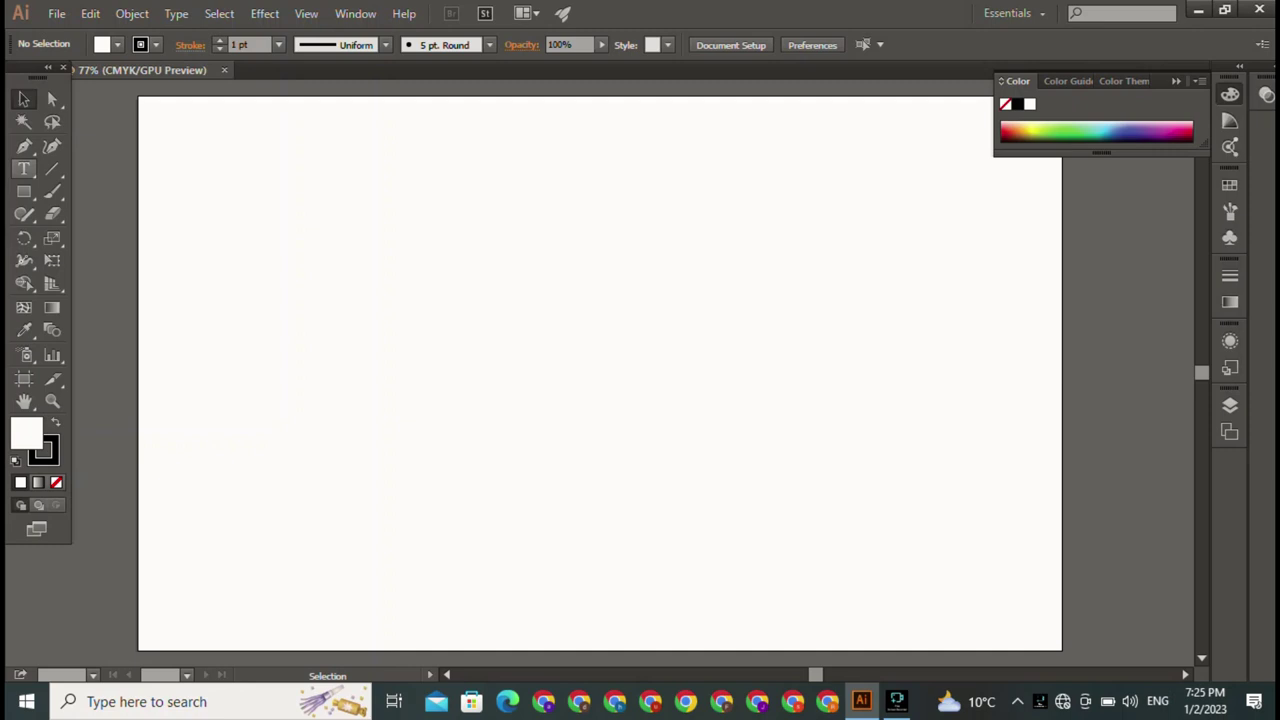
- Type the letters 'IB' and scale them up to about 258.75 pt
{"action": "key", "text": "t"}
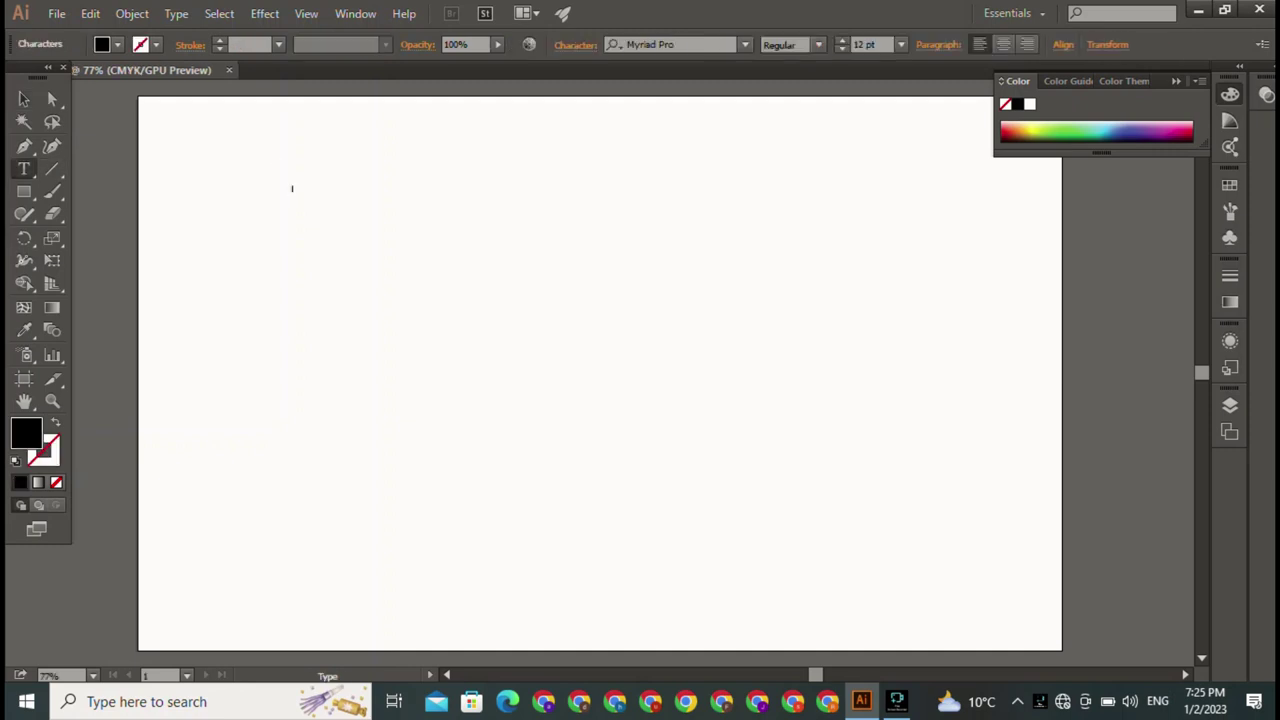
{"action": "type", "text": "B"}
{"action": "key", "text": "Escape"}
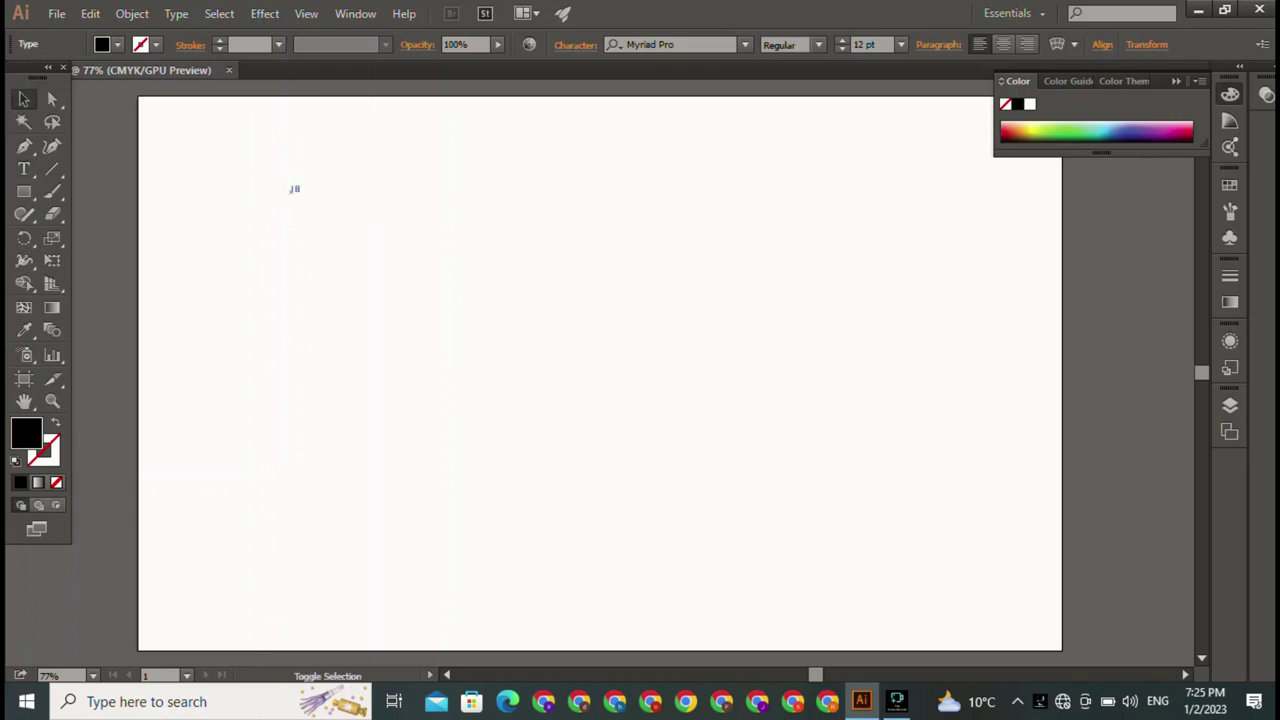
{"action": "left_click_drag", "start_coordinate": [303, 196], "coordinate": [611, 505]}
- Set the IB text in the Home Christmas Regular font
{"action": "left_click", "coordinate": [726, 44]}
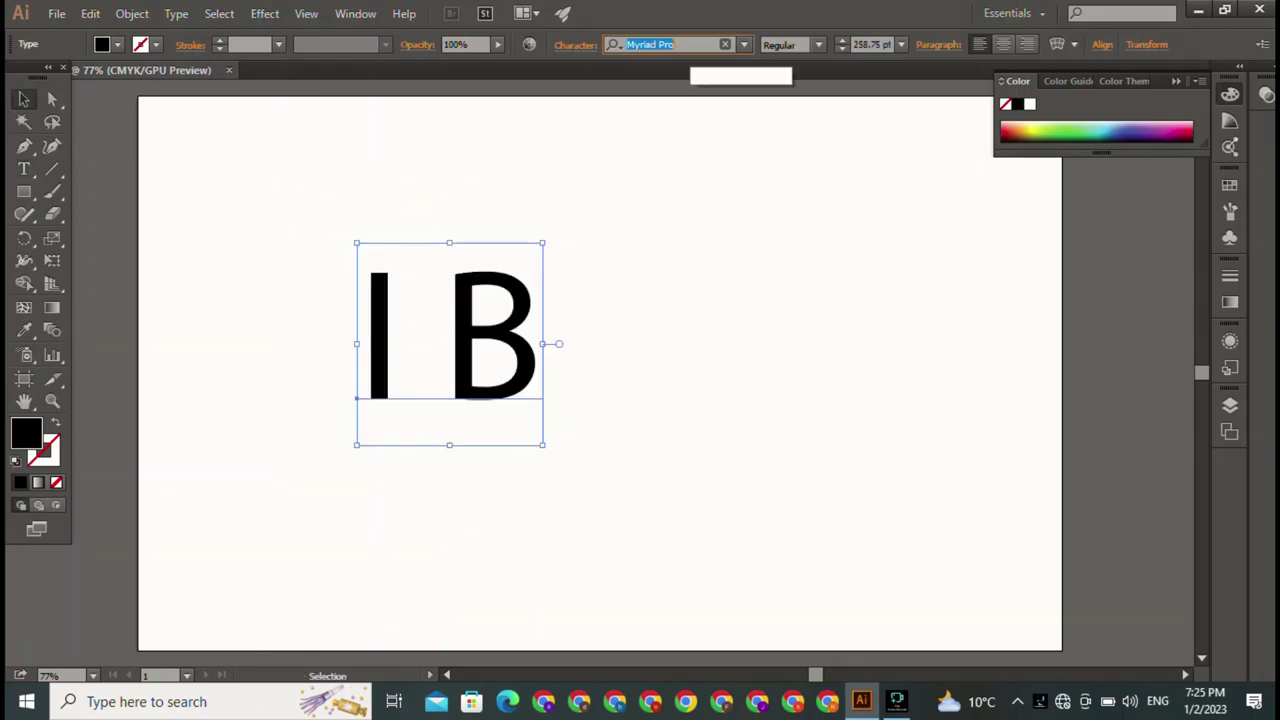
{"action": "key", "text": "BackSpace"}
{"action": "type", "text": "H"}
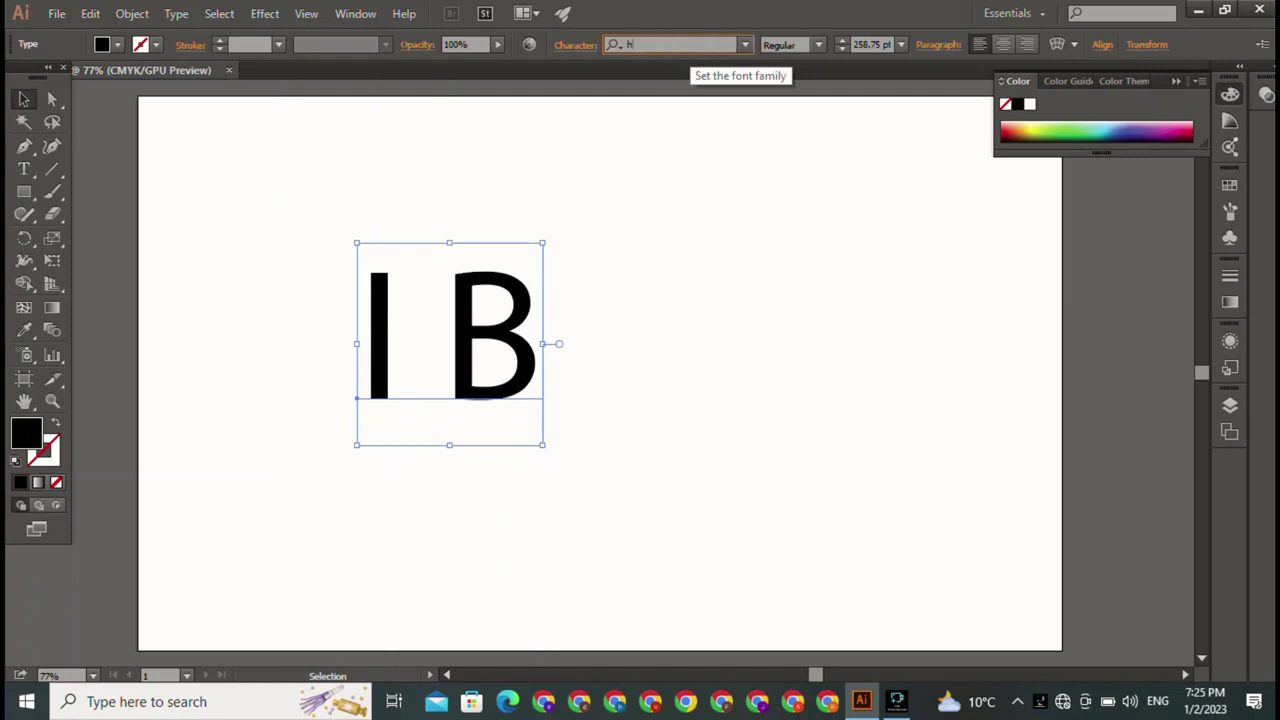
{"action": "type", "text": "ome"}
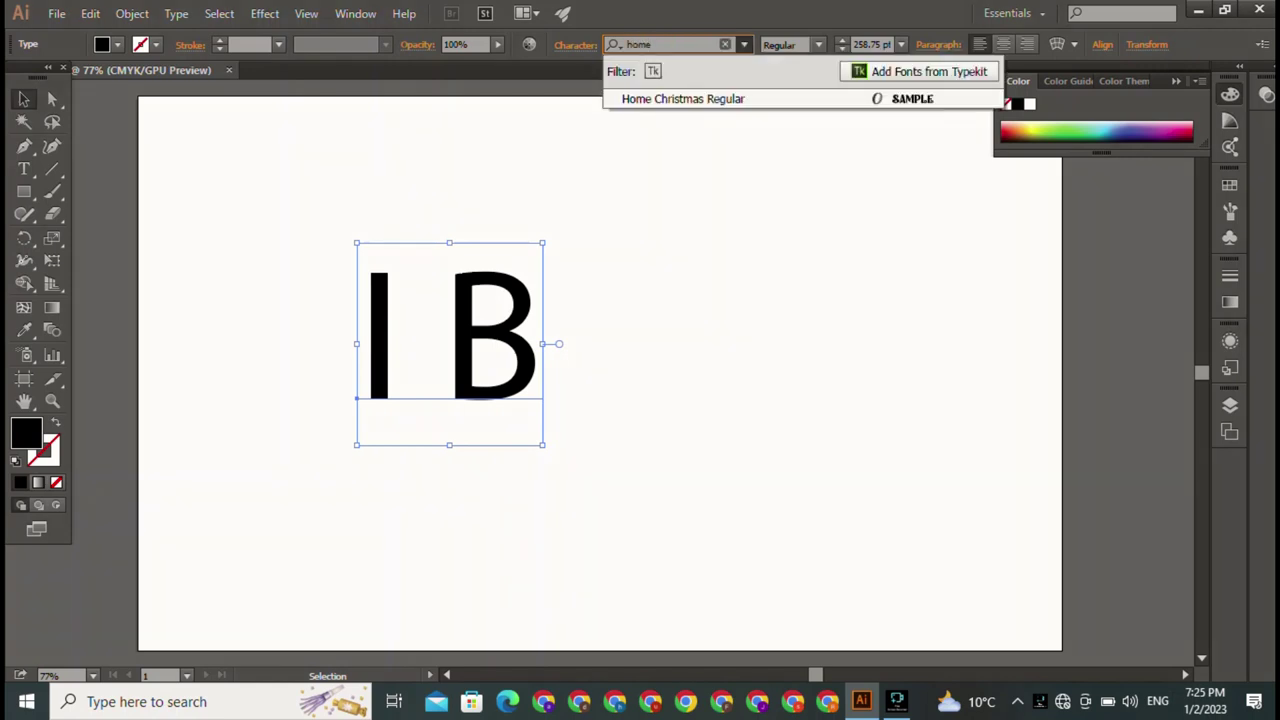
{"action": "key", "text": "Return"}
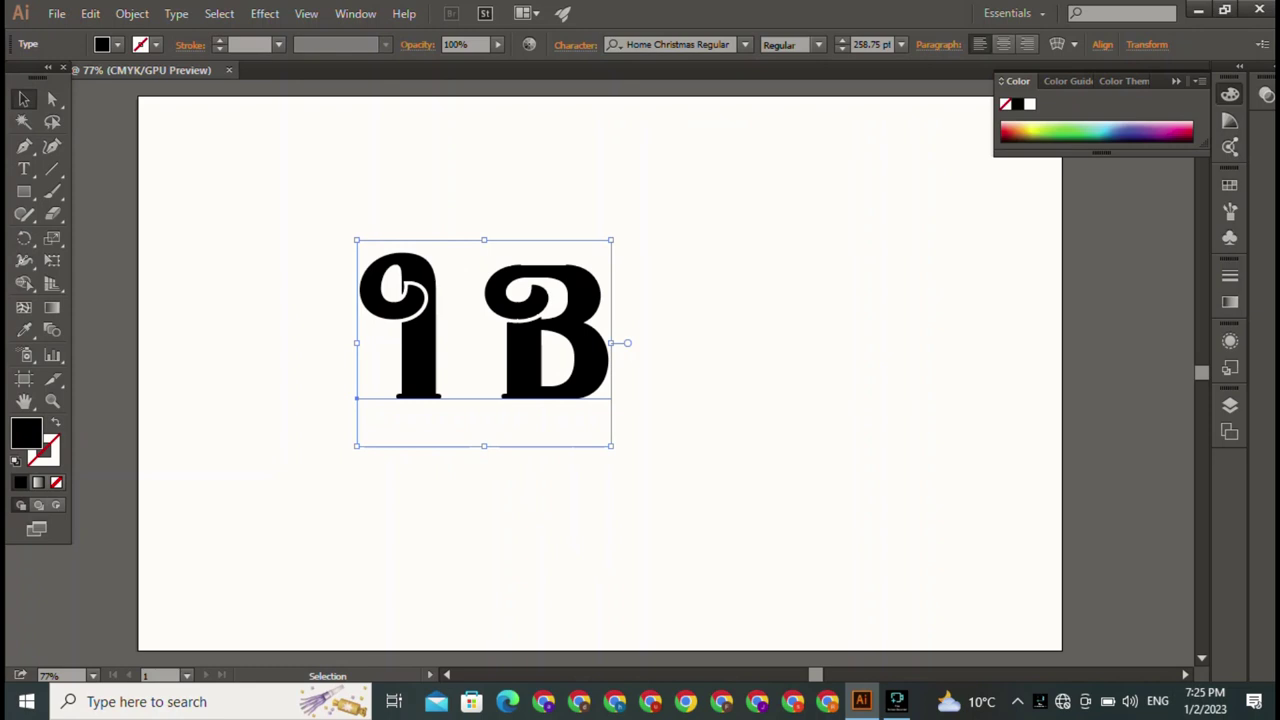
- Enlarge the IB lettering further by dragging its bounding box
{"action": "key", "text": "ctrl+shift+a"}
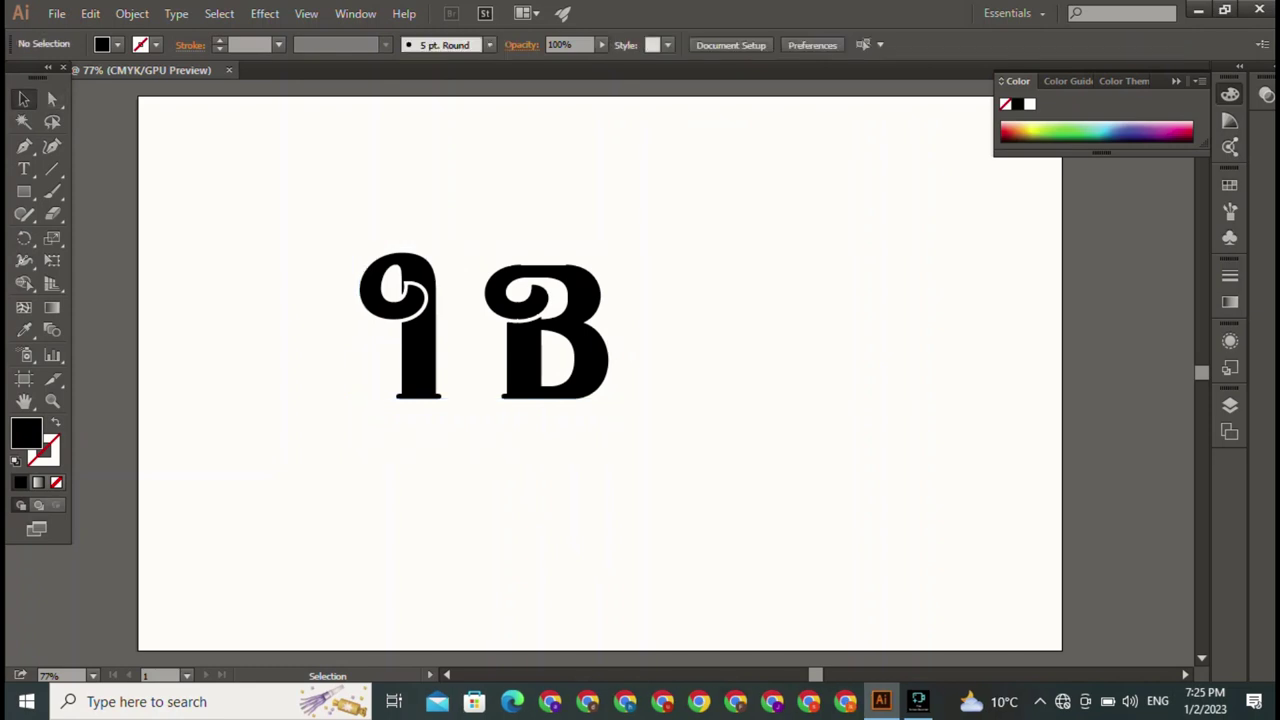
{"action": "left_click", "coordinate": [410, 360]}
{"action": "left_click_drag", "start_coordinate": [611, 446], "coordinate": [671, 489]}
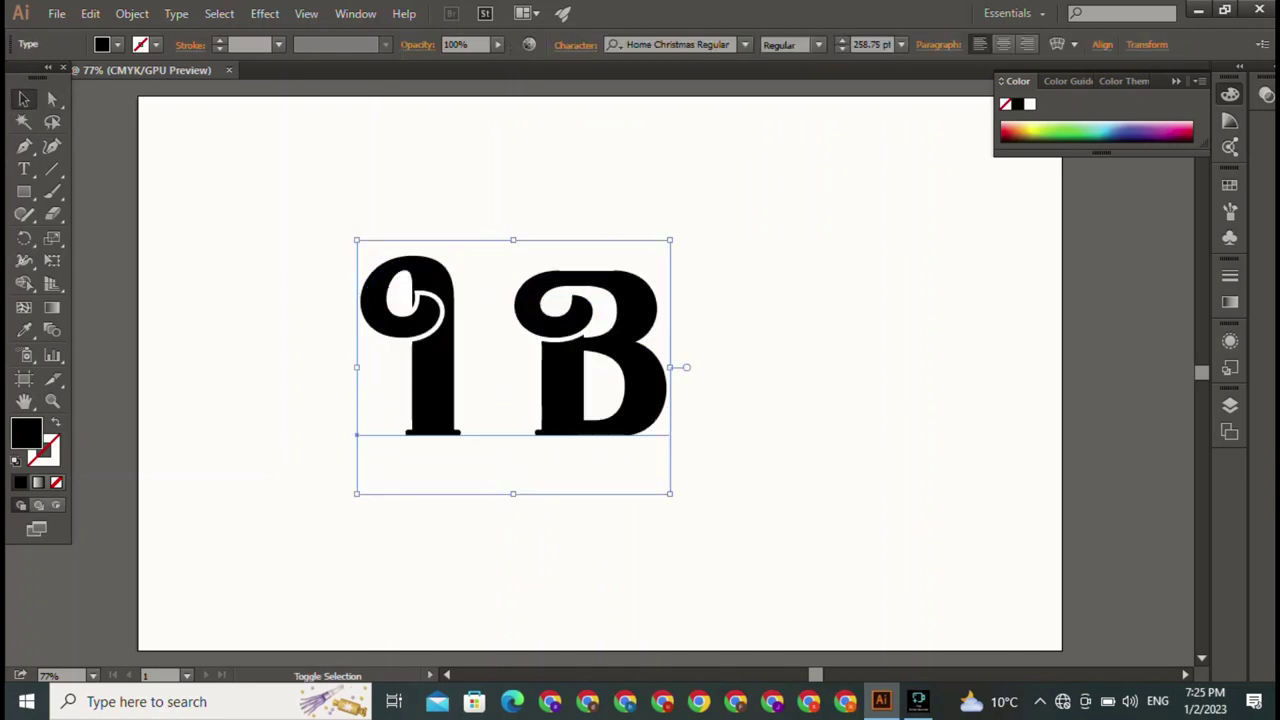
{"action": "key", "text": "ctrl+shift+a"}
{"action": "key", "text": "ctrl+a"}
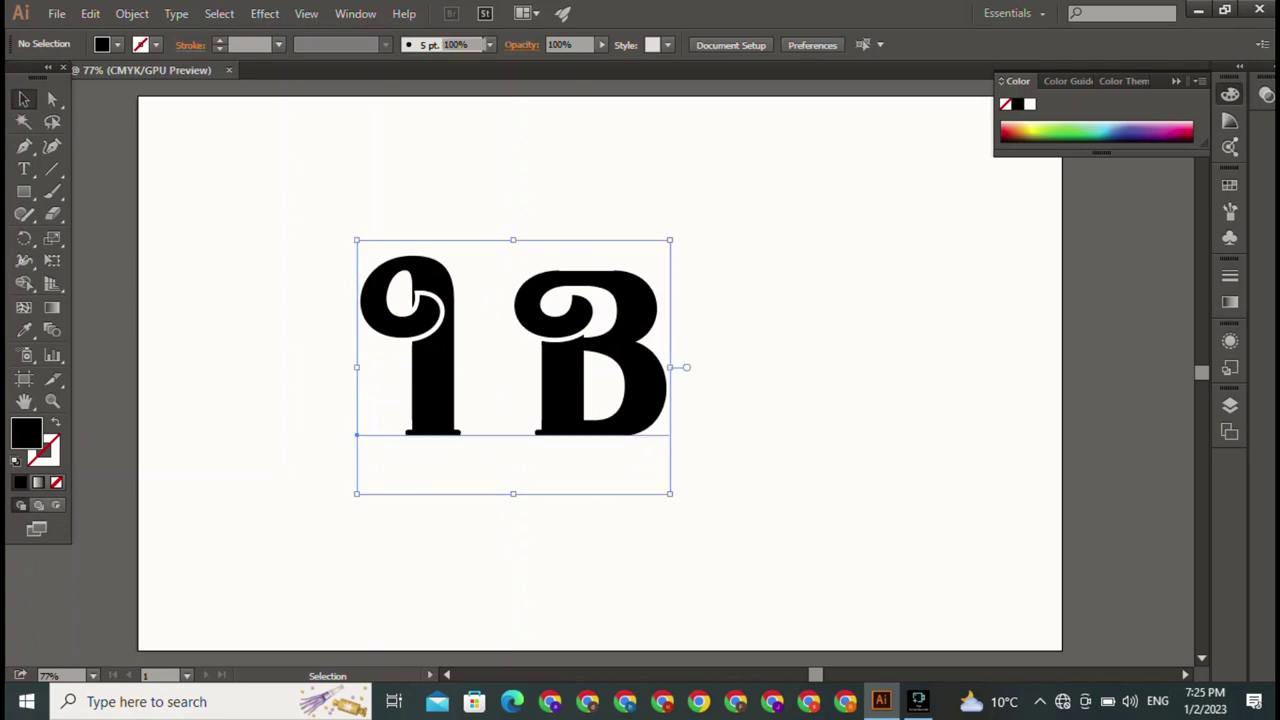
- Delete the B so only the I remains, and nudge the I slightly right
{"action": "key", "text": "t"}
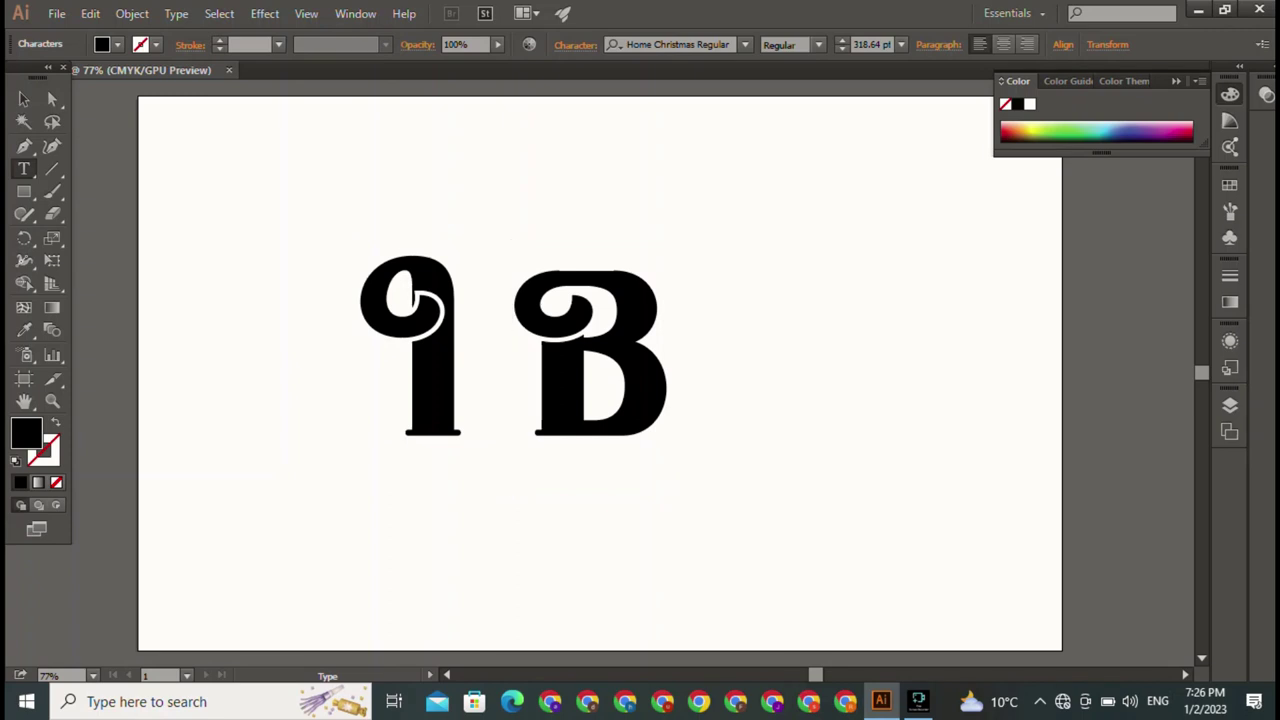
{"action": "left_click", "coordinate": [670, 366]}
{"action": "key", "text": "BackSpace"}
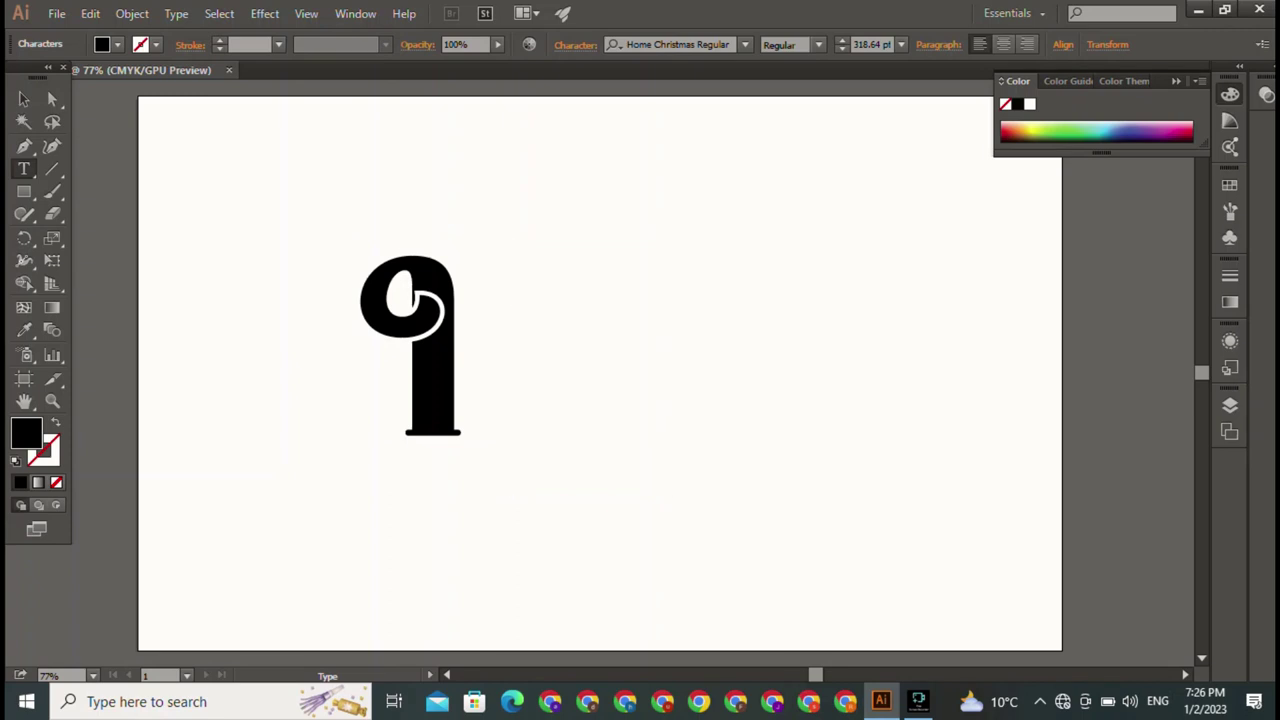
{"action": "key", "text": "Return"}
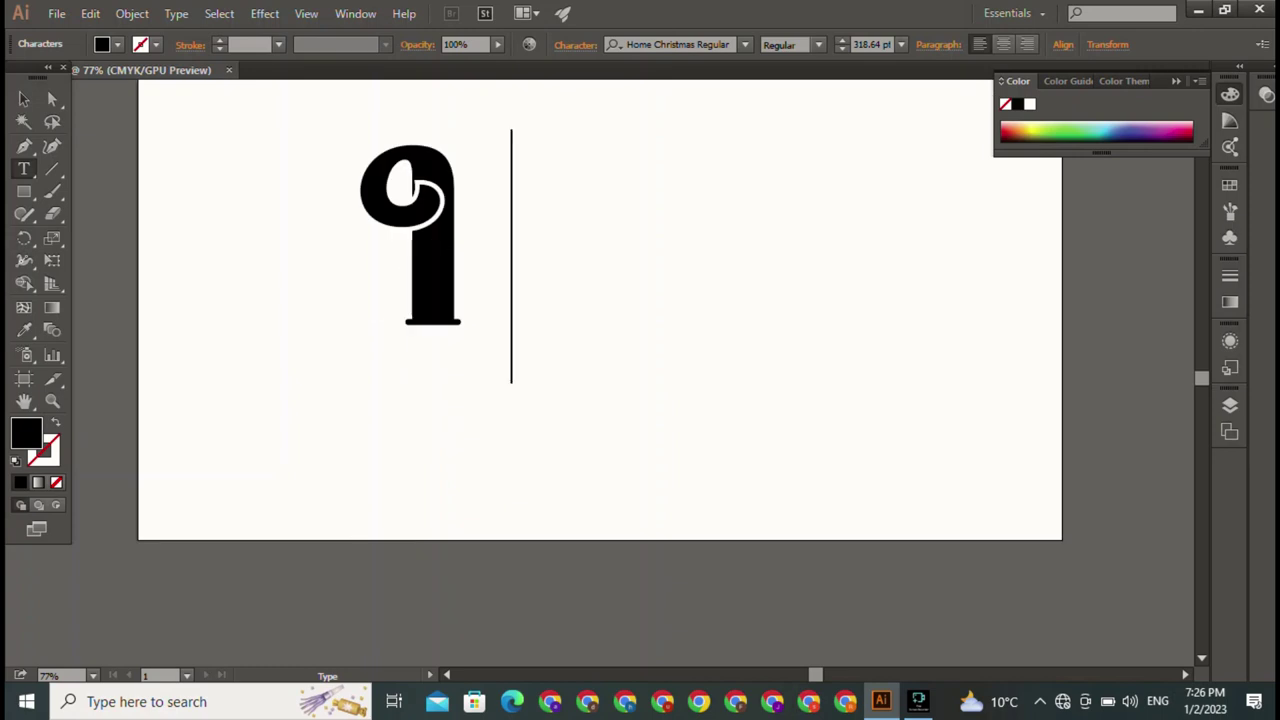
{"action": "key", "text": "Escape"}
{"action": "key", "text": "ctrl+shift+a"}
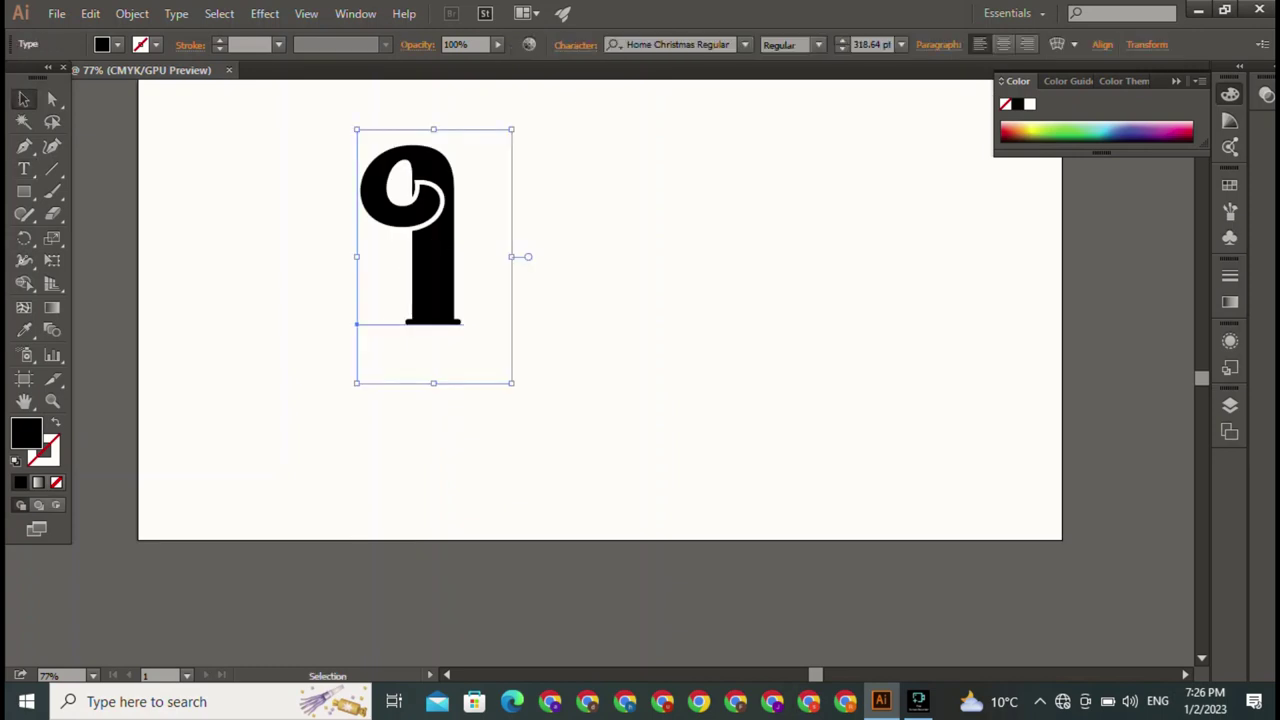
{"action": "left_click_drag", "start_coordinate": [432, 270], "coordinate": [463, 270]}
{"action": "scroll", "coordinate": [600, 310], "scroll_direction": "up", "scroll_amount": 3}
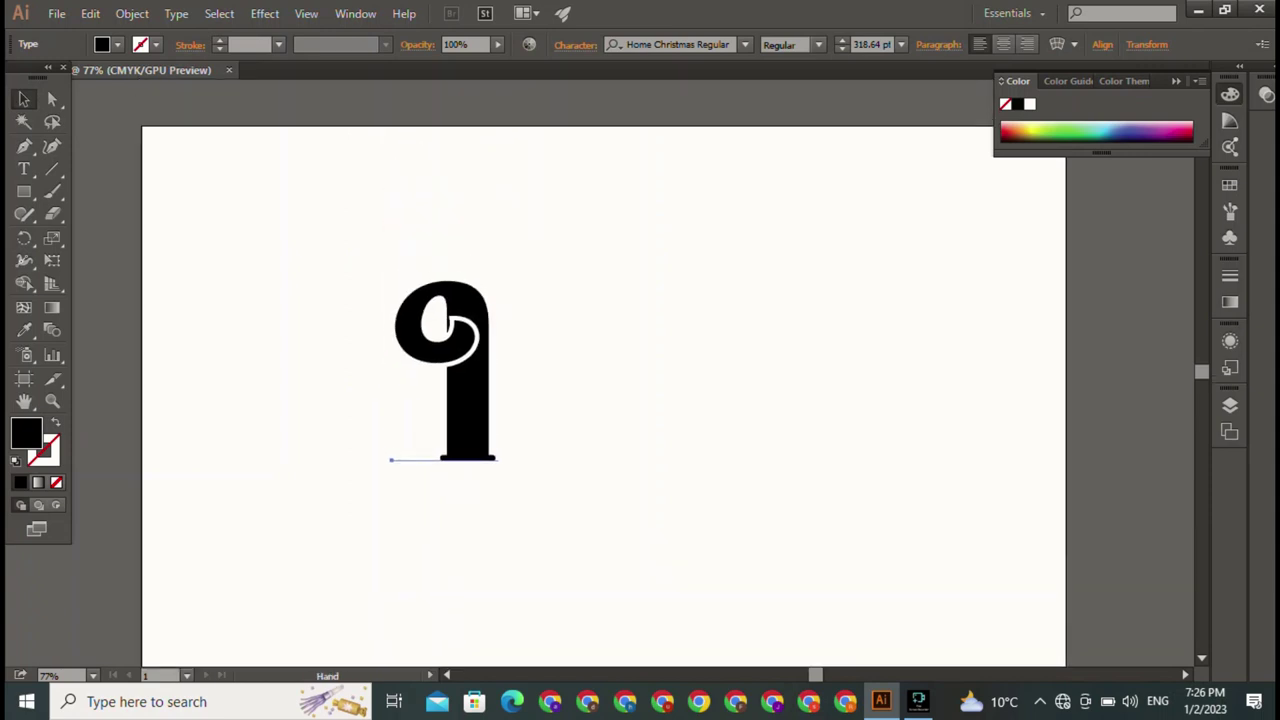
{"action": "key", "text": "t"}
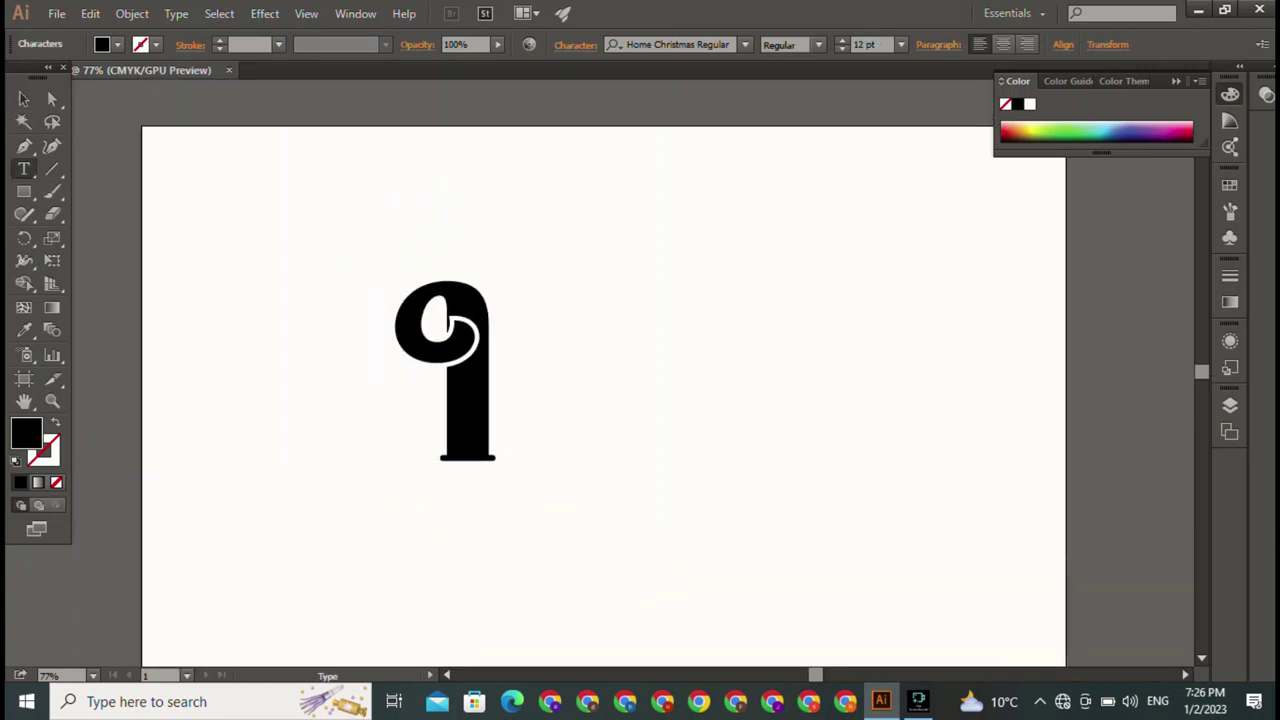
- Type a new B as a separate text object and scale it up to about 385 pt
{"action": "left_click", "coordinate": [639, 222]}
{"action": "type", "text": "3"}
{"action": "key", "text": "Escape"}
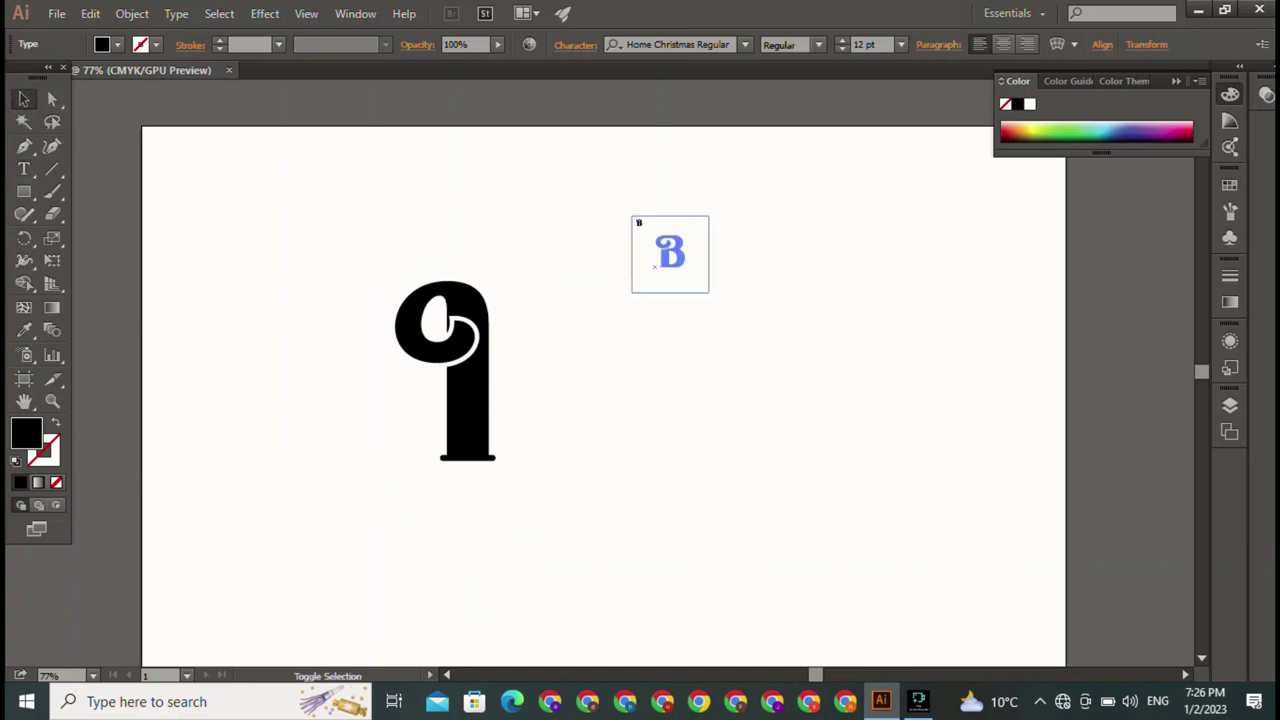
{"action": "left_click_drag", "start_coordinate": [709, 390], "coordinate": [453, 451]}
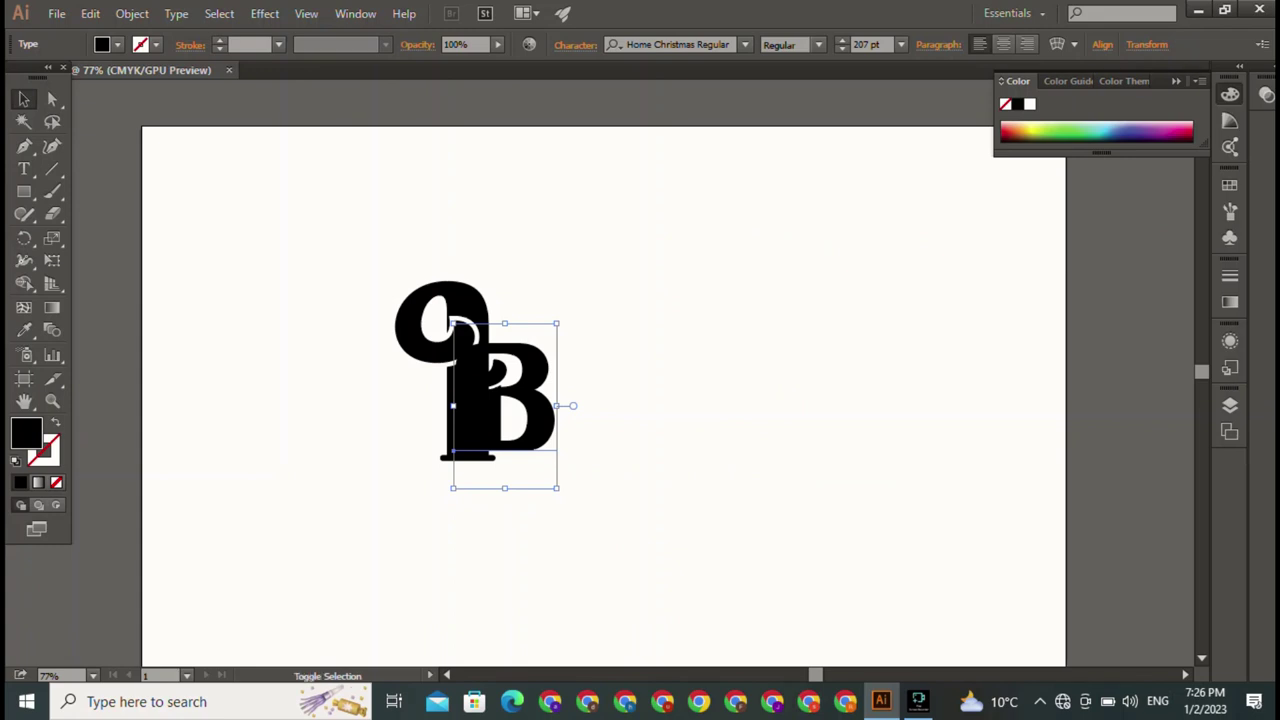
{"action": "left_click_drag", "start_coordinate": [558, 323], "coordinate": [647, 181]}
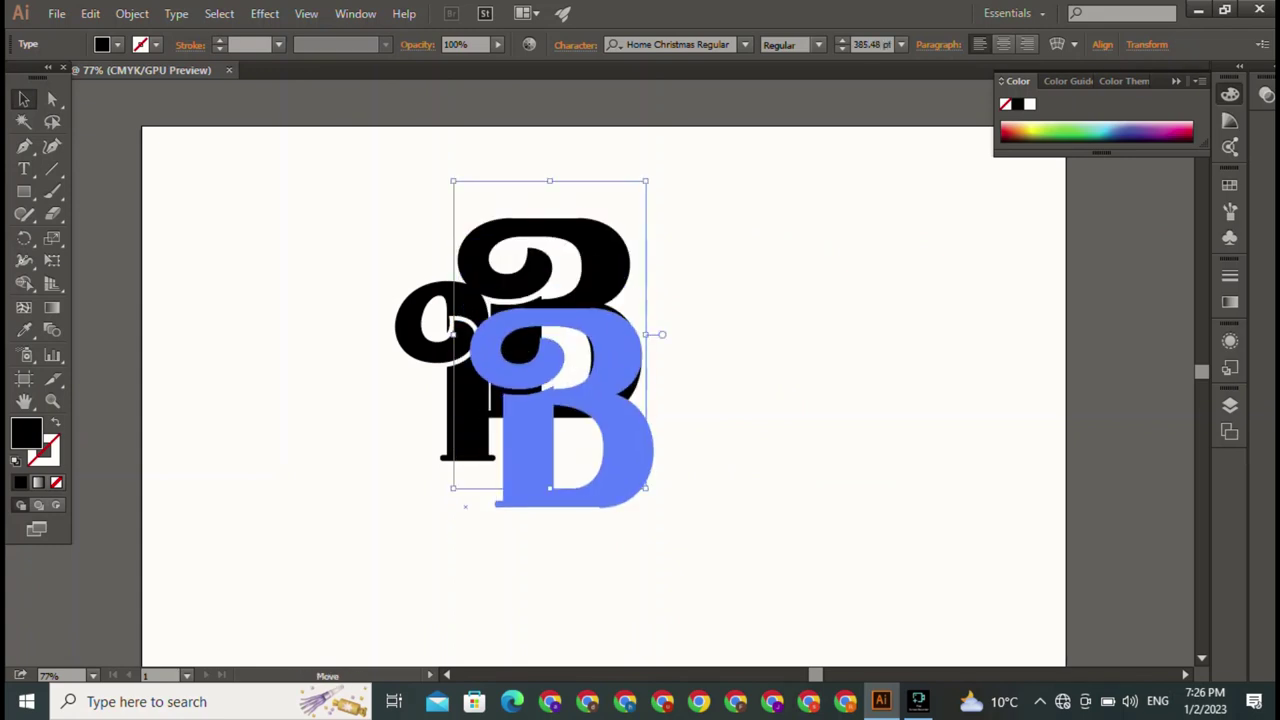
{"action": "left_click_drag", "start_coordinate": [560, 330], "coordinate": [510, 392]}
{"action": "mouse_move", "coordinate": [452, 322]}
{"action": "left_mouse_down"}
{"action": "mouse_move", "coordinate": [442, 314]}
{"action": "mouse_move", "coordinate": [605, 292]}
{"action": "left_mouse_up"}
{"action": "key", "text": "ctrl+shift+a"}
{"action": "key", "text": "ctrl+shift+a"}
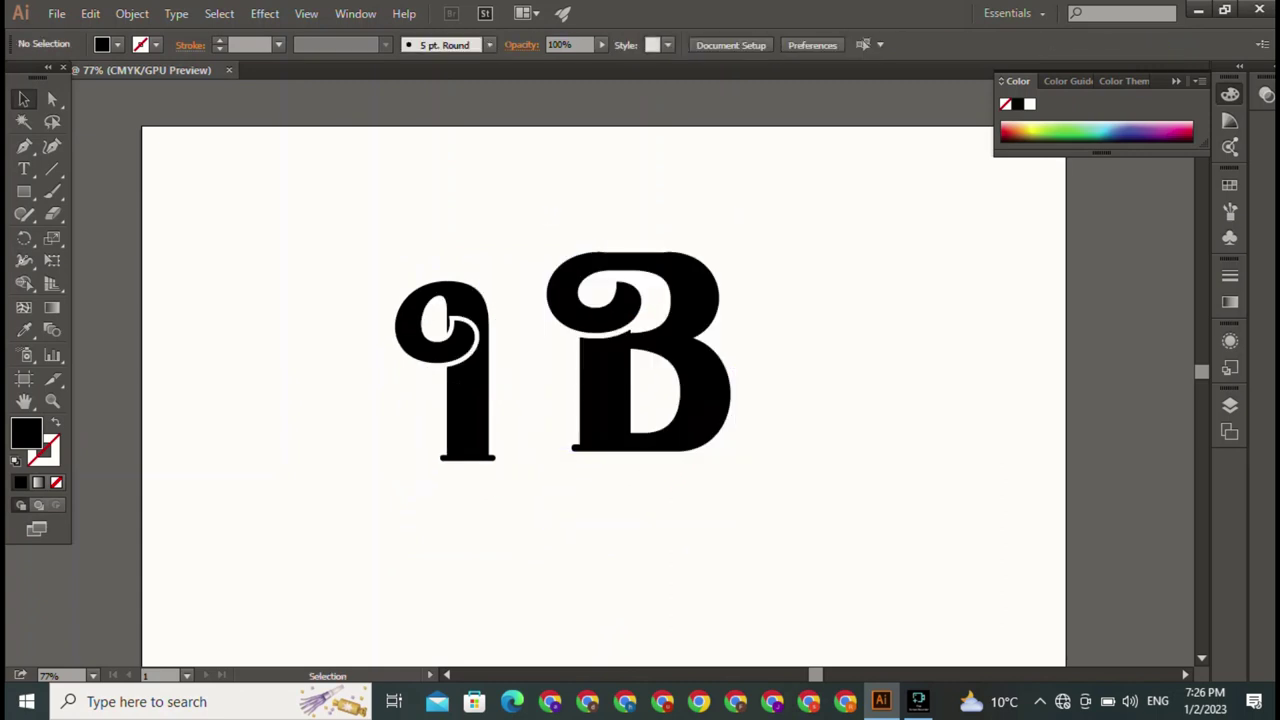
- Shrink the B to about 315 pt and place it right of the I
{"action": "left_click", "coordinate": [580, 440]}
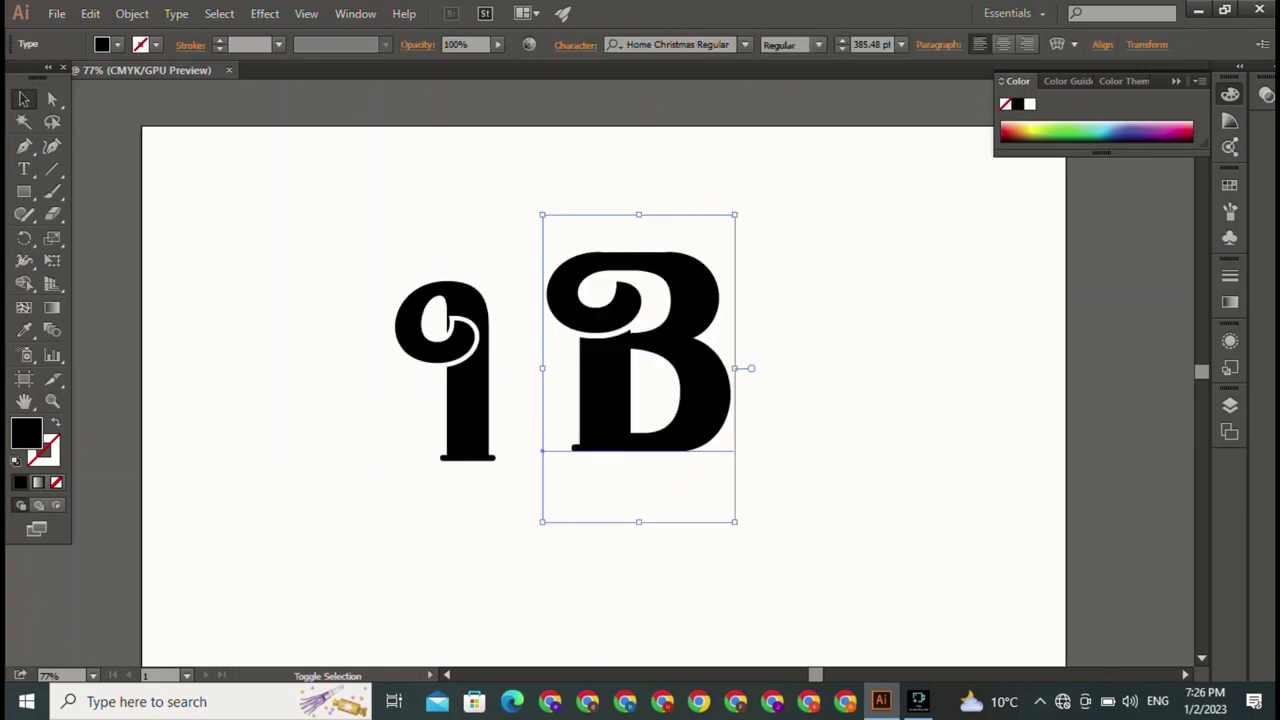
{"action": "left_click_drag", "start_coordinate": [737, 211], "coordinate": [700, 270]}
{"action": "mouse_move", "coordinate": [620, 420]}
{"action": "left_mouse_down"}
{"action": "mouse_move", "coordinate": [508, 414]}
{"action": "mouse_move", "coordinate": [820, 410]}
{"action": "left_mouse_up"}
{"action": "key", "text": "ctrl+shift+a"}
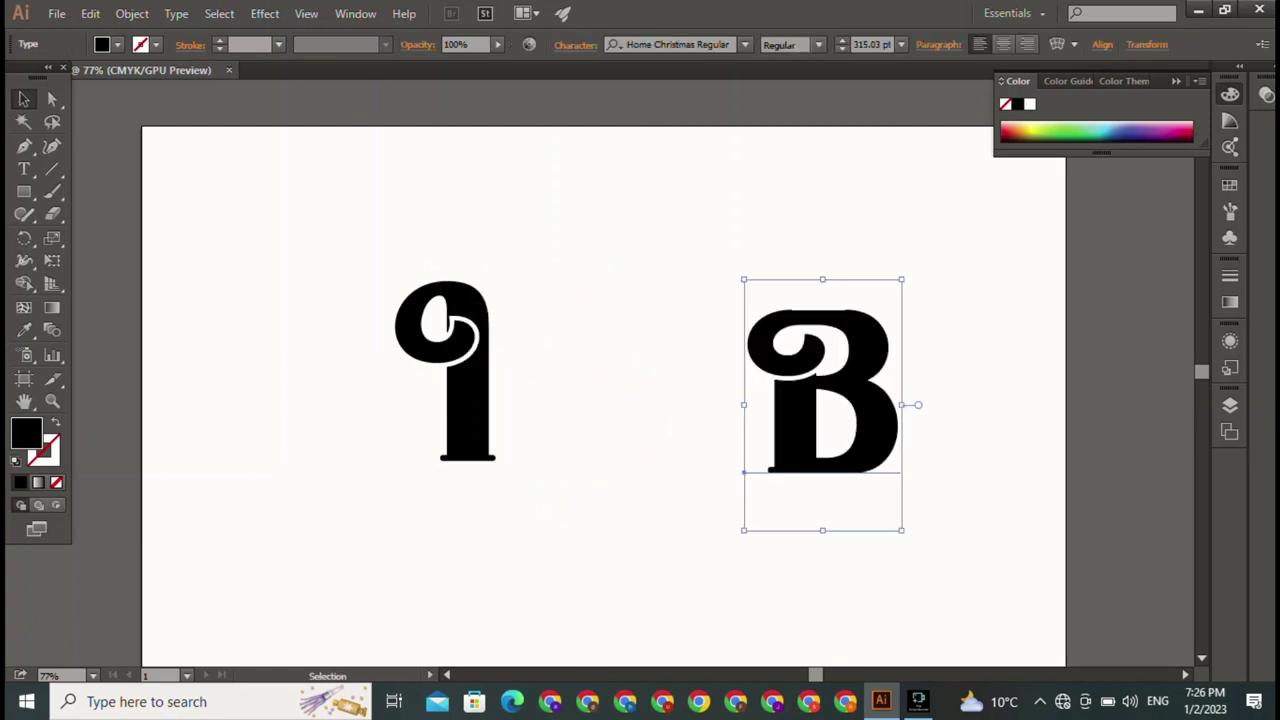
{"action": "key", "text": "ctrl+shift+a"}
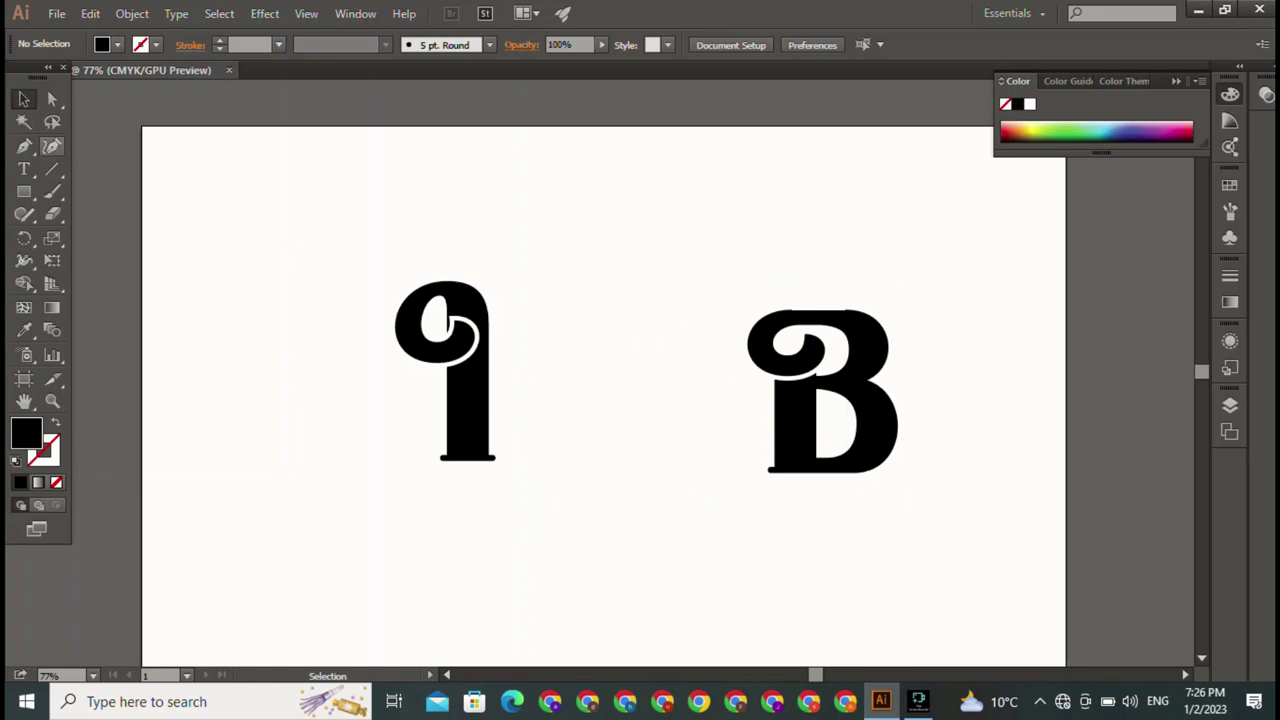
- Draw a tall black rectangle overlapping the left side of the B
{"action": "left_click", "coordinate": [24, 192]}
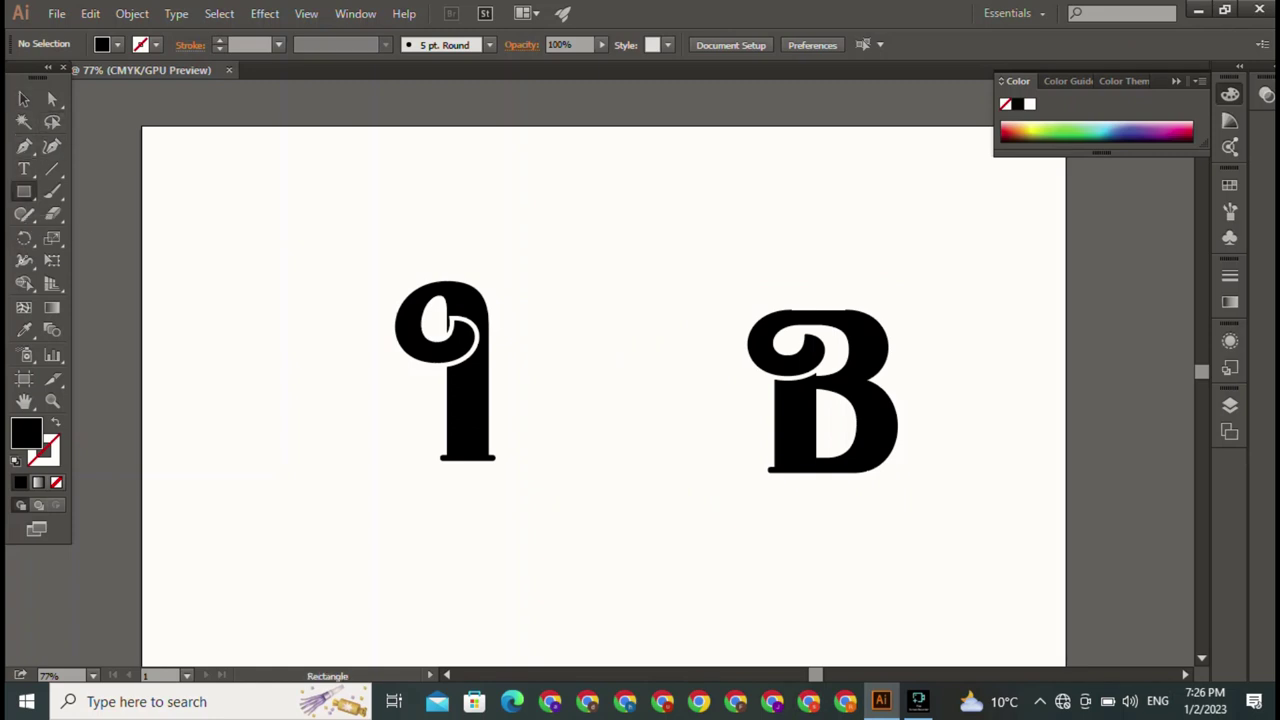
{"action": "left_click_drag", "start_coordinate": [632, 218], "coordinate": [772, 437]}
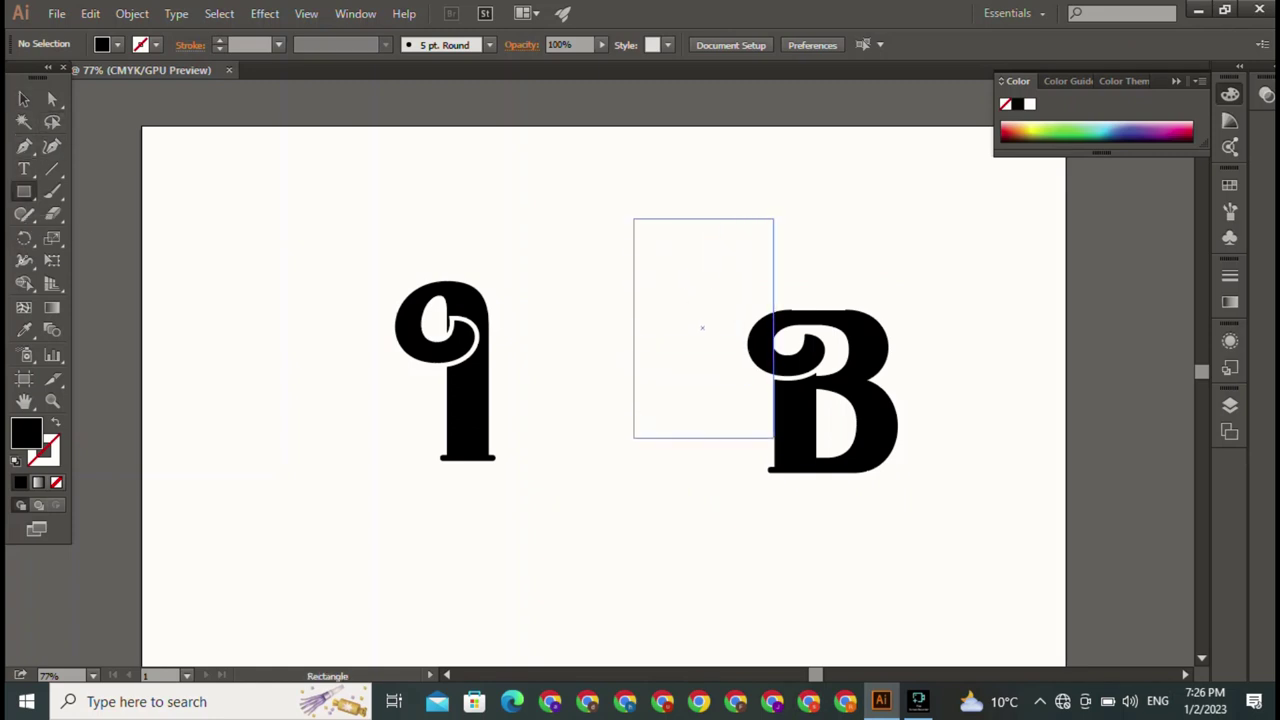
{"action": "key", "text": "v"}
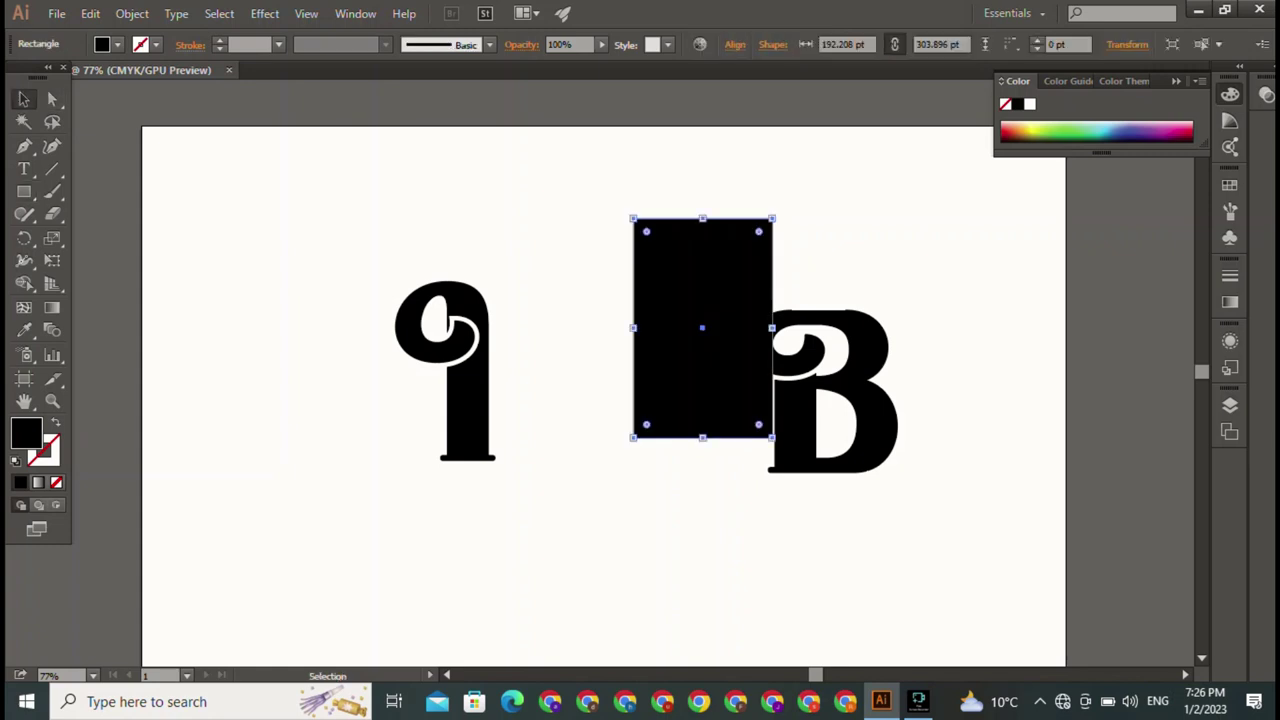
{"action": "key", "text": "ctrl+shift+a"}
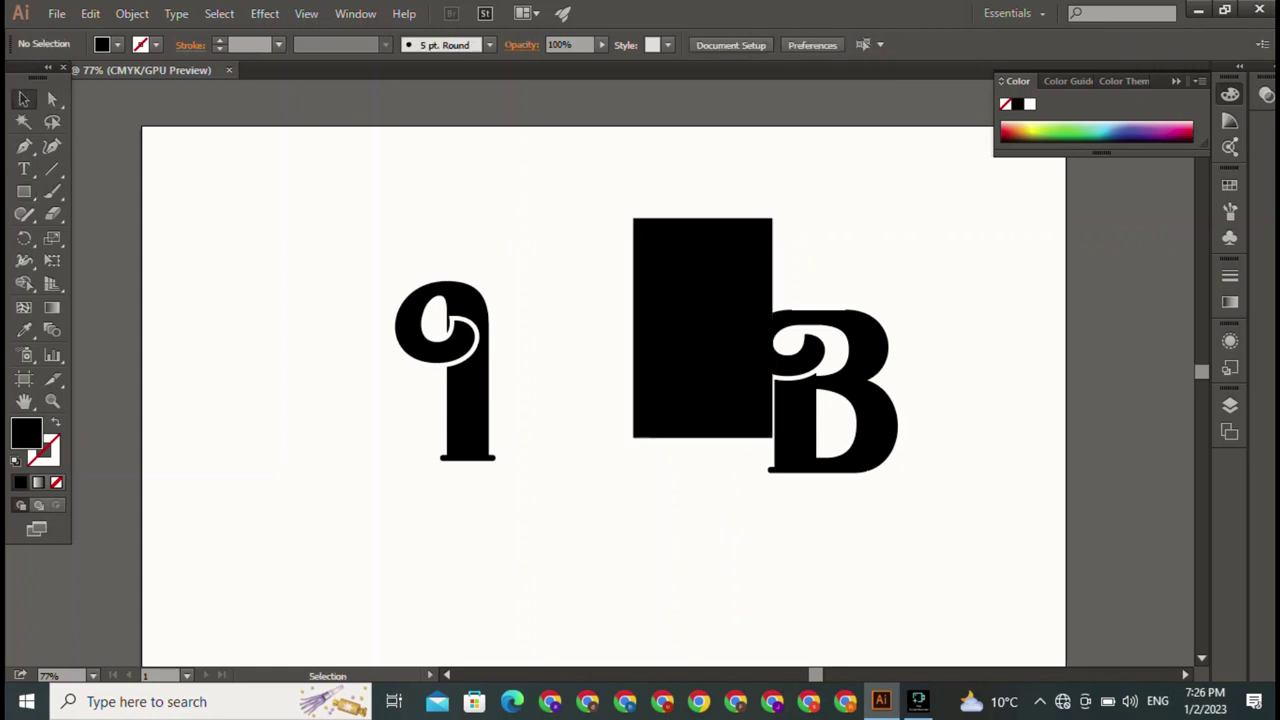
- Expand the B text into outlines with Object > Expand
{"action": "left_click", "coordinate": [830, 420]}
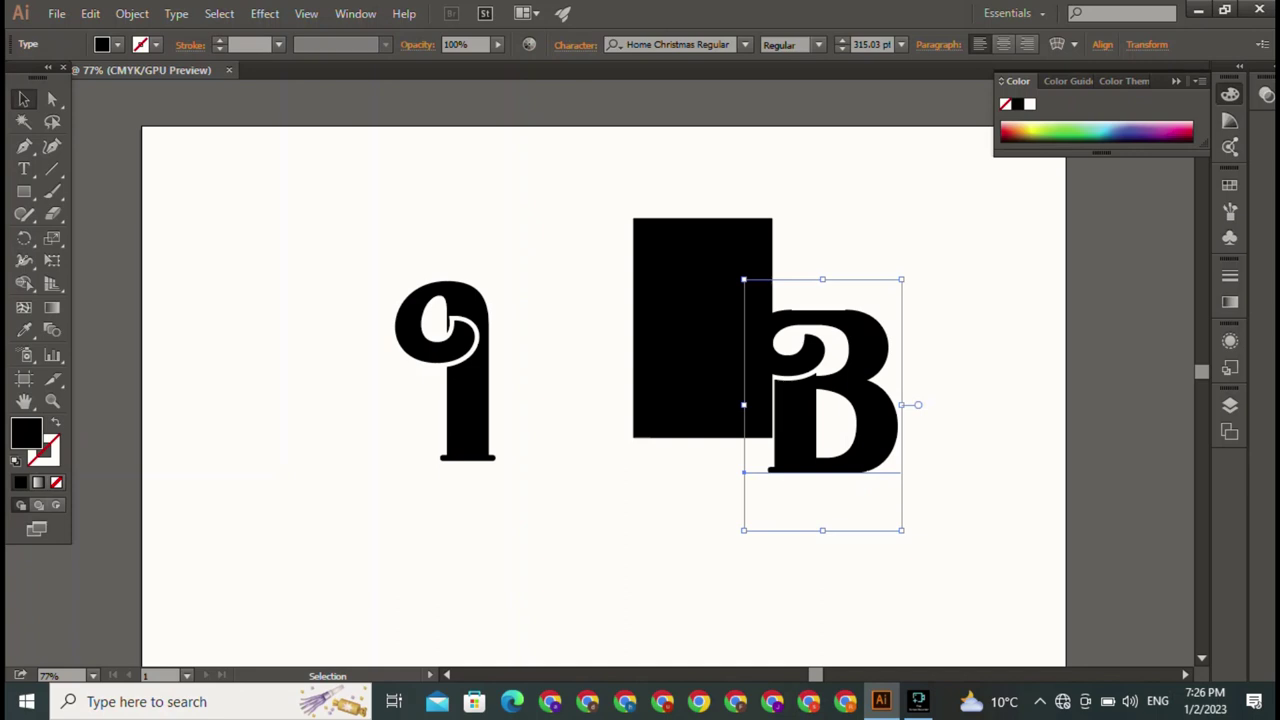
{"action": "left_click", "coordinate": [131, 13]}
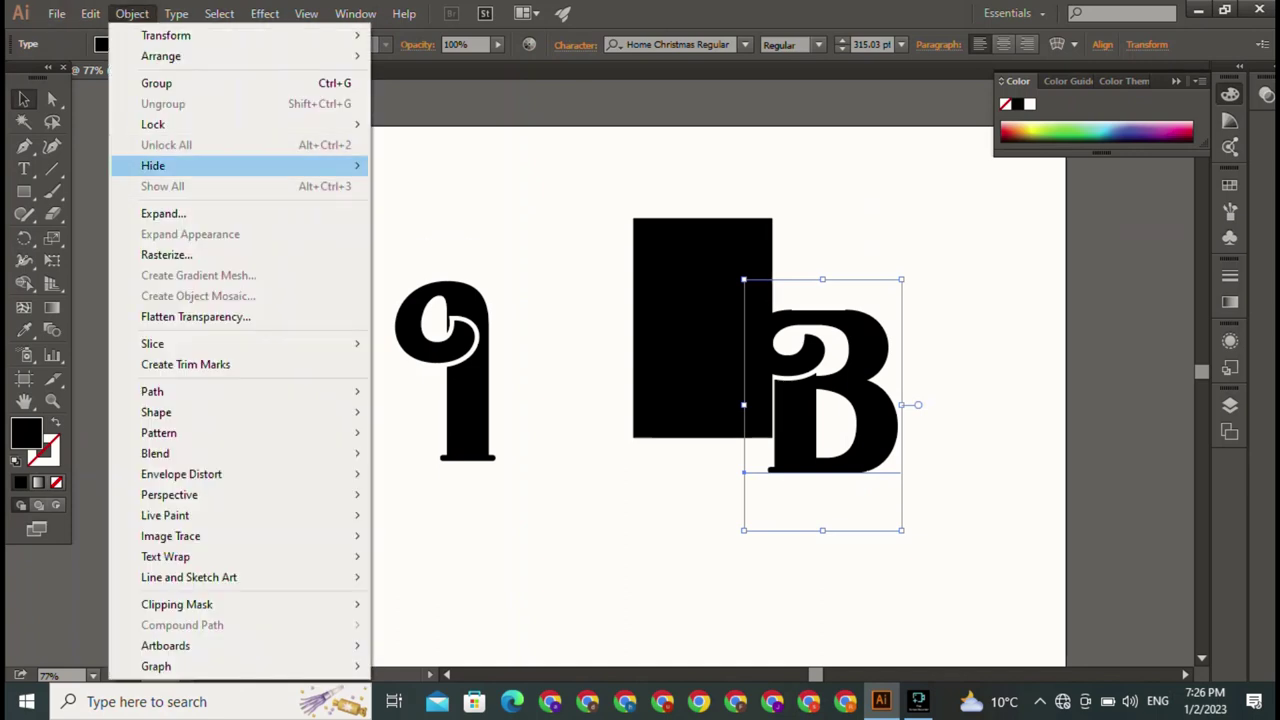
{"action": "left_click", "coordinate": [165, 213]}
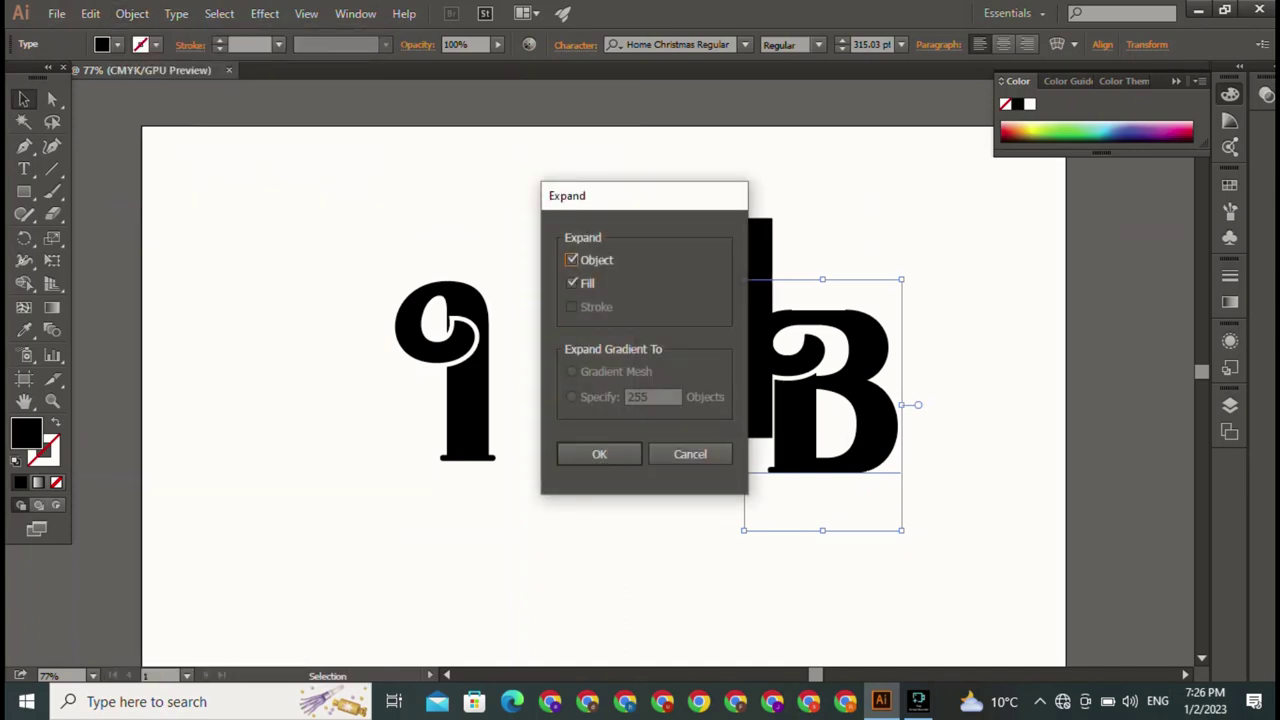
{"action": "key", "text": "Return"}
- Select the B and rectangle together and remove the rectangle with the Shape Builder
{"action": "left_click", "coordinate": [700, 329]}
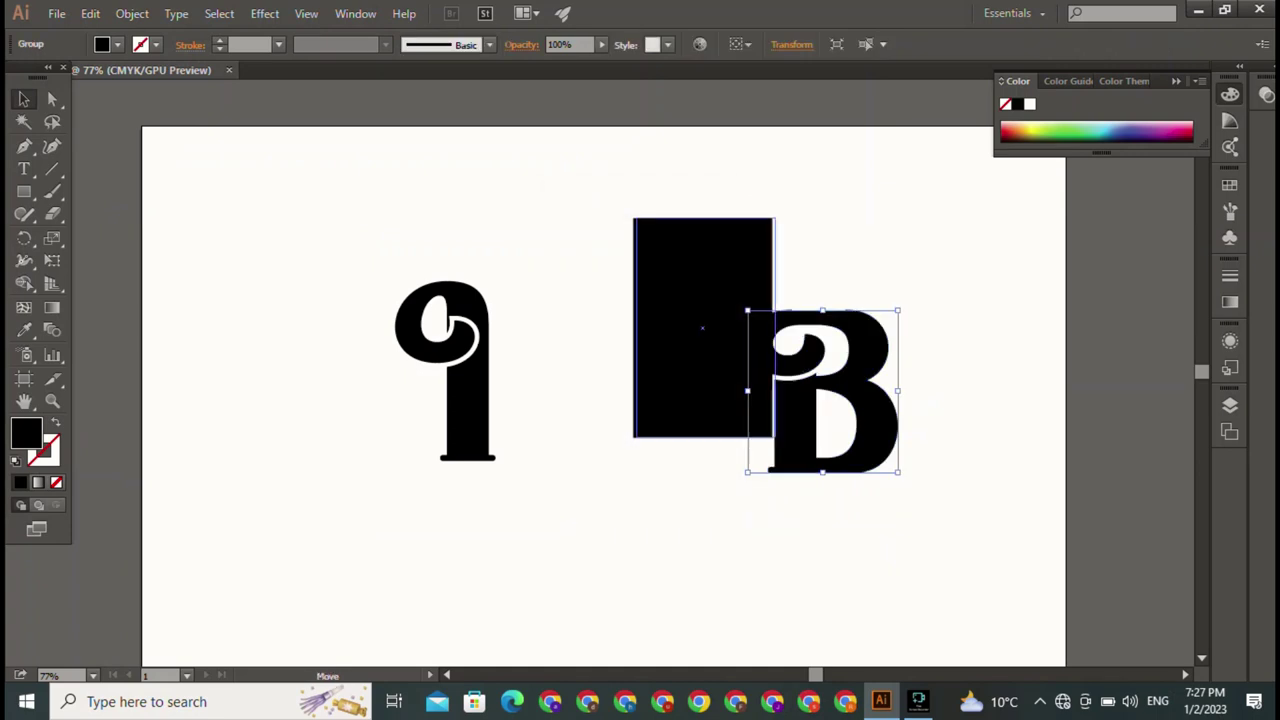
{"action": "left_click_drag", "start_coordinate": [579, 188], "coordinate": [885, 460]}
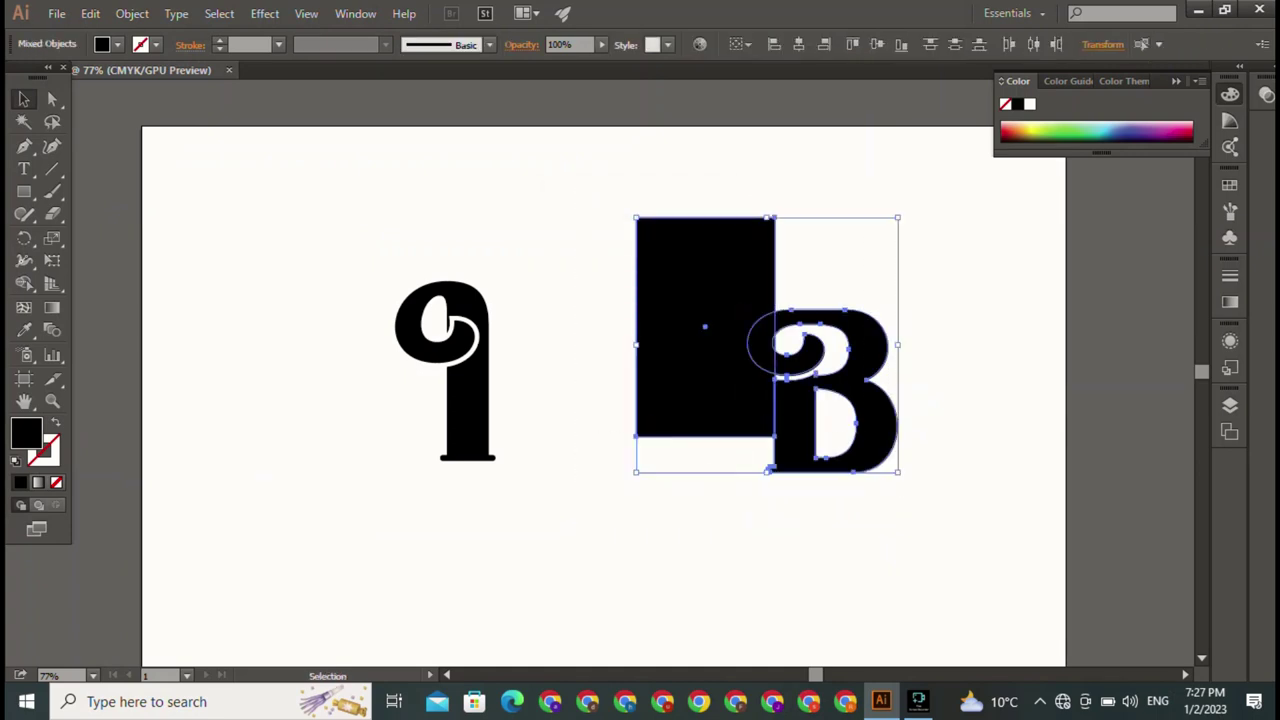
{"action": "left_click", "coordinate": [24, 283]}
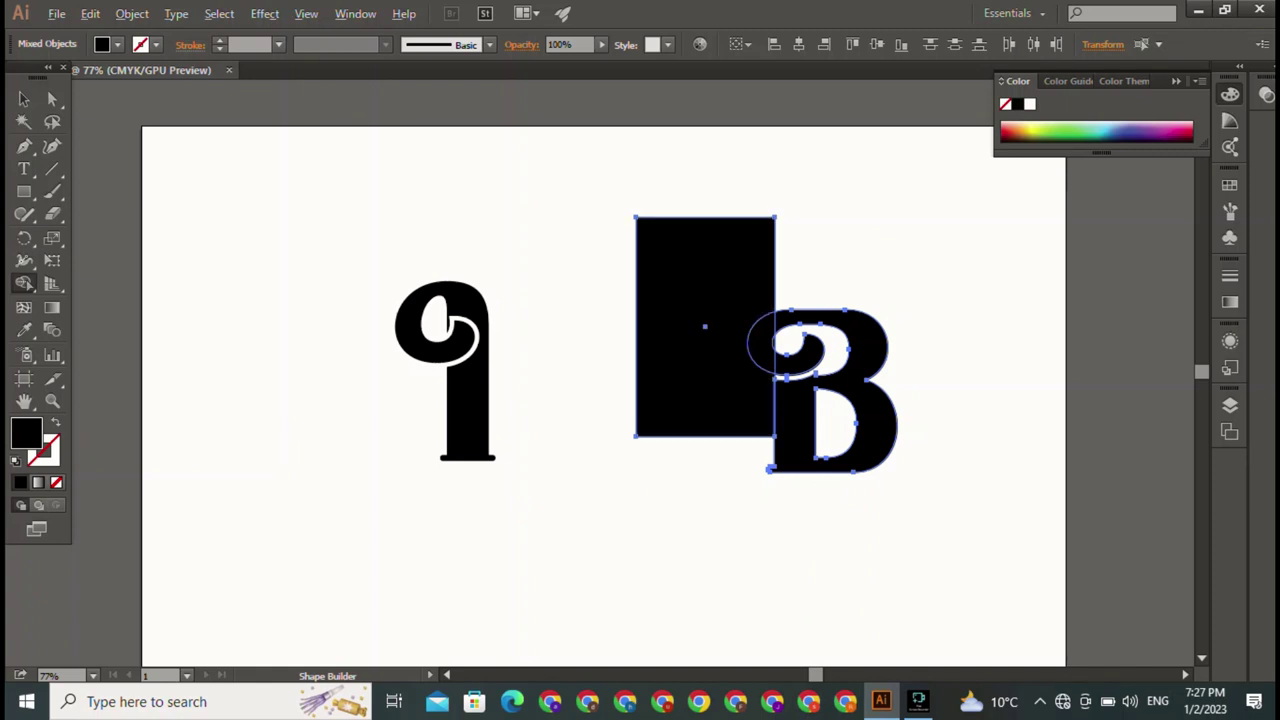
{"action": "left_click_drag", "start_coordinate": [737, 300], "coordinate": [737, 186]}
{"action": "key", "text": "v"}
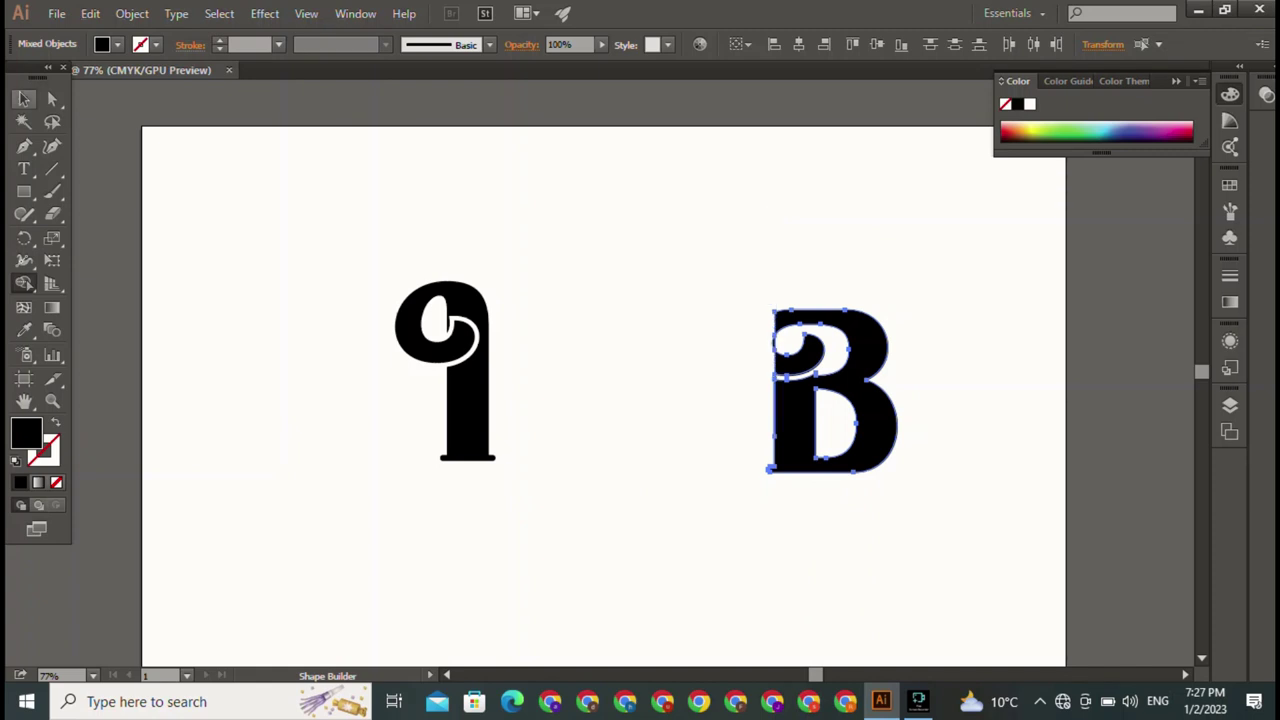
{"action": "key", "text": "ctrl+shift+a"}
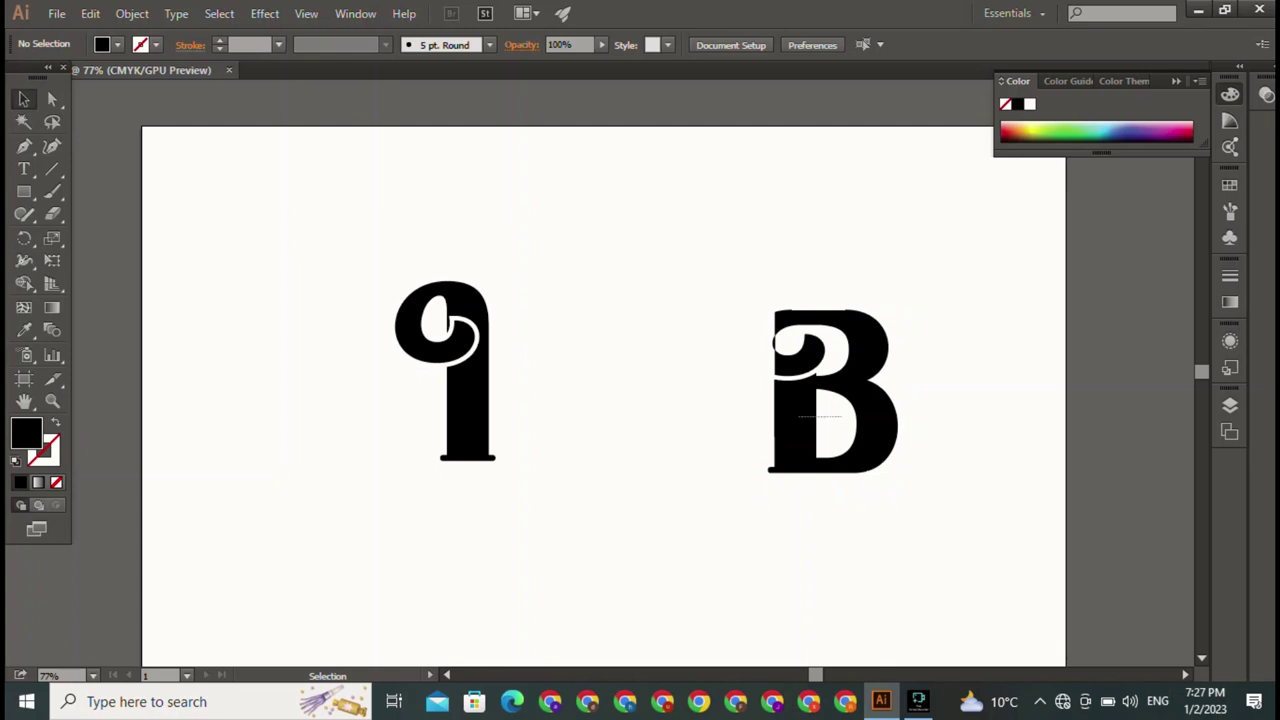
- Move the B to overlap the I and delete the stray leftover path
{"action": "mouse_move", "coordinate": [835, 400]}
{"action": "left_mouse_down"}
{"action": "mouse_move", "coordinate": [510, 340]}
{"action": "mouse_move", "coordinate": [545, 391]}
{"action": "left_mouse_up"}
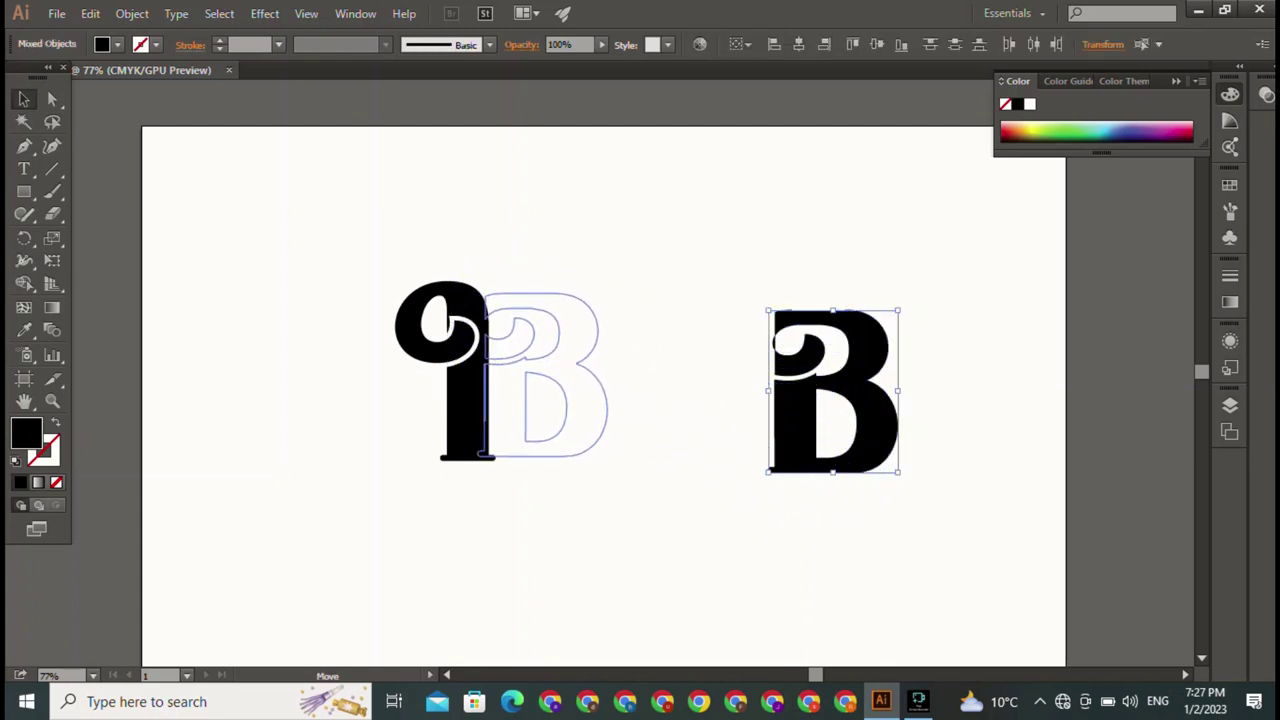
{"action": "left_click_drag", "start_coordinate": [547, 390], "coordinate": [550, 388]}
{"action": "left_click", "coordinate": [773, 343]}
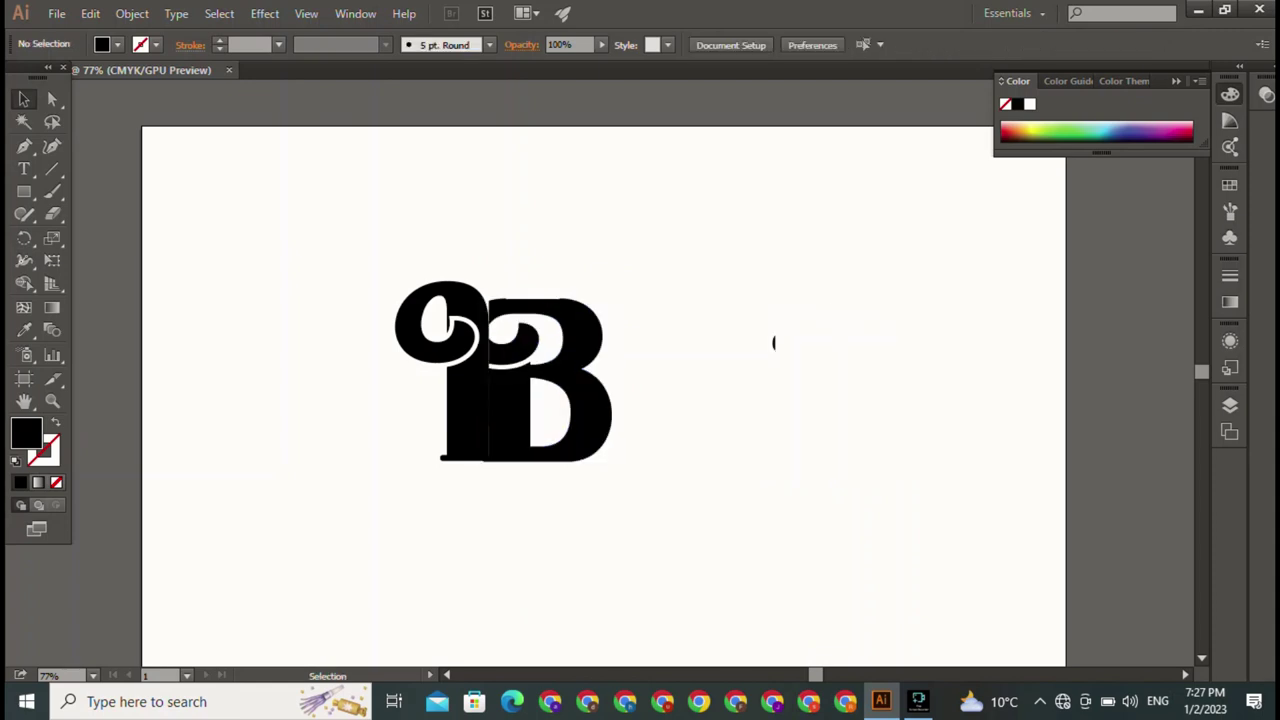
{"action": "left_click", "coordinate": [565, 330]}
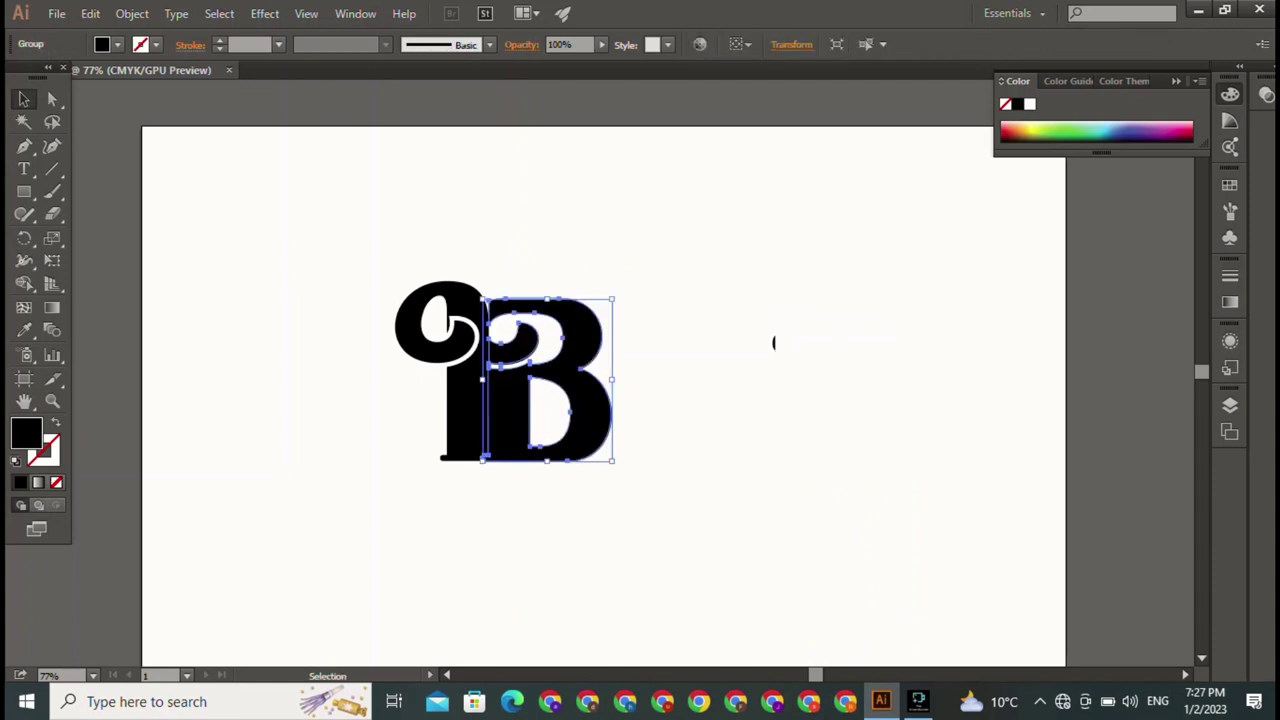
{"action": "left_click", "coordinate": [773, 343]}
{"action": "key", "text": "Delete"}
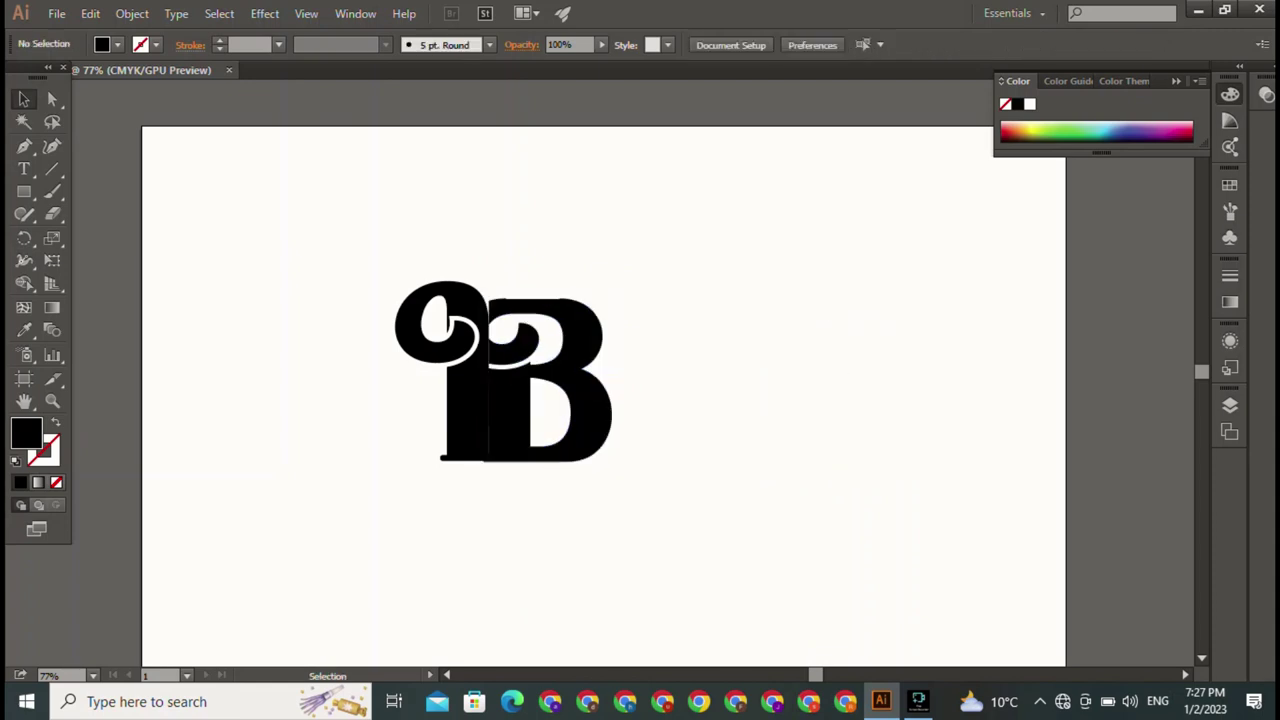
- Scale the B down from its corner and reposition it against the I
{"action": "left_click", "coordinate": [560, 400]}
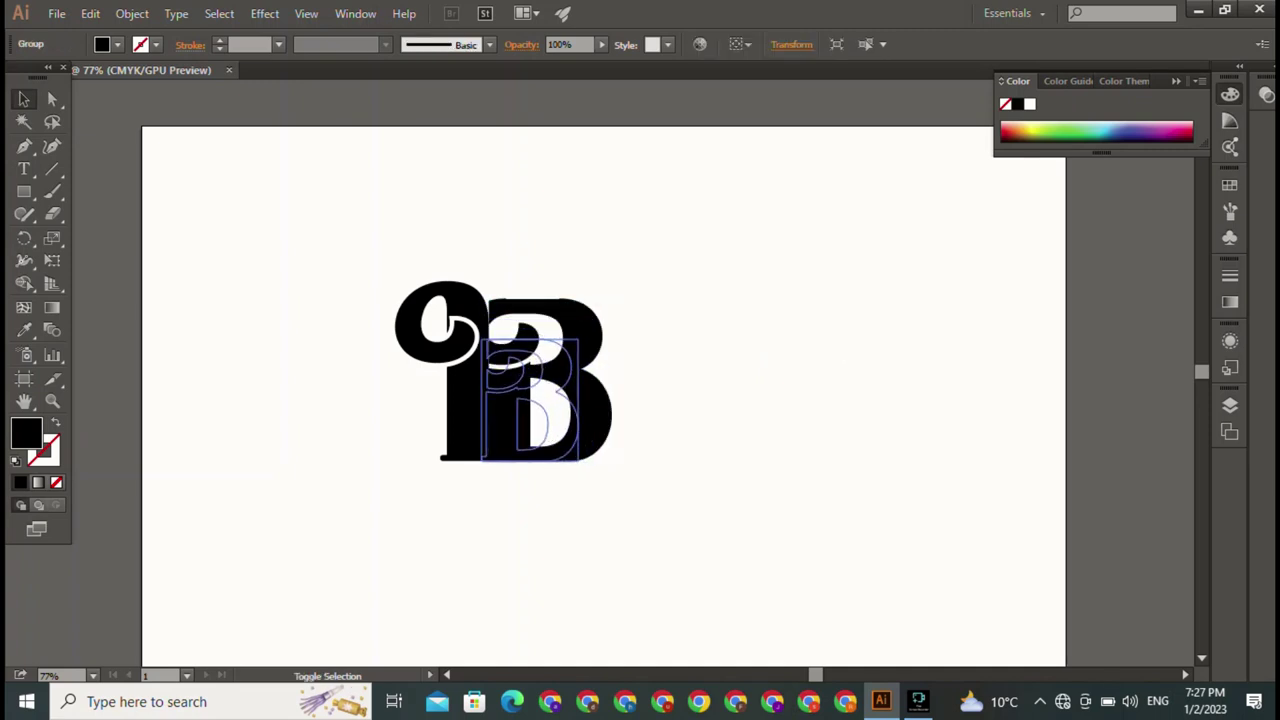
{"action": "left_click_drag", "start_coordinate": [612, 298], "coordinate": [580, 340]}
{"action": "key", "text": "ctrl+shift+a"}
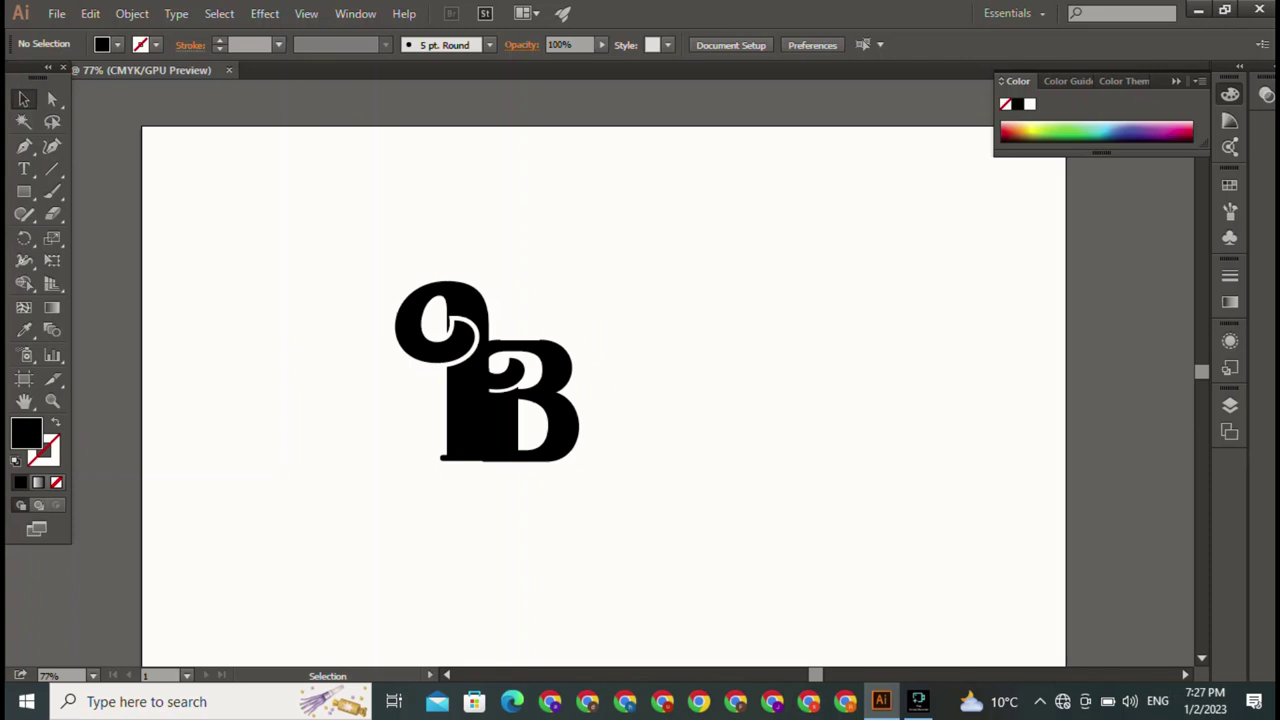
{"action": "mouse_move", "coordinate": [530, 400]}
{"action": "left_mouse_down"}
{"action": "mouse_move", "coordinate": [662, 404]}
{"action": "mouse_move", "coordinate": [530, 400]}
{"action": "left_mouse_up"}
{"action": "key", "text": "ctrl+shift+a"}
{"action": "left_click", "coordinate": [24, 169]}
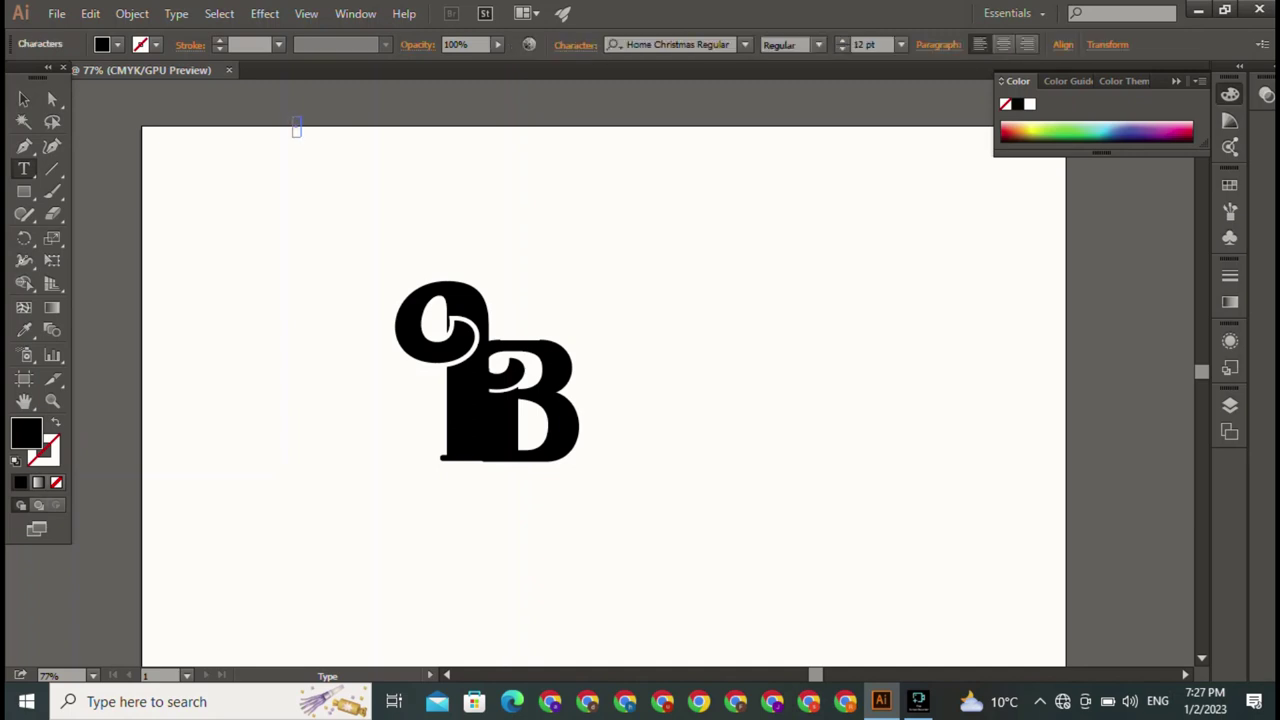
{"action": "left_click", "coordinate": [296, 125]}
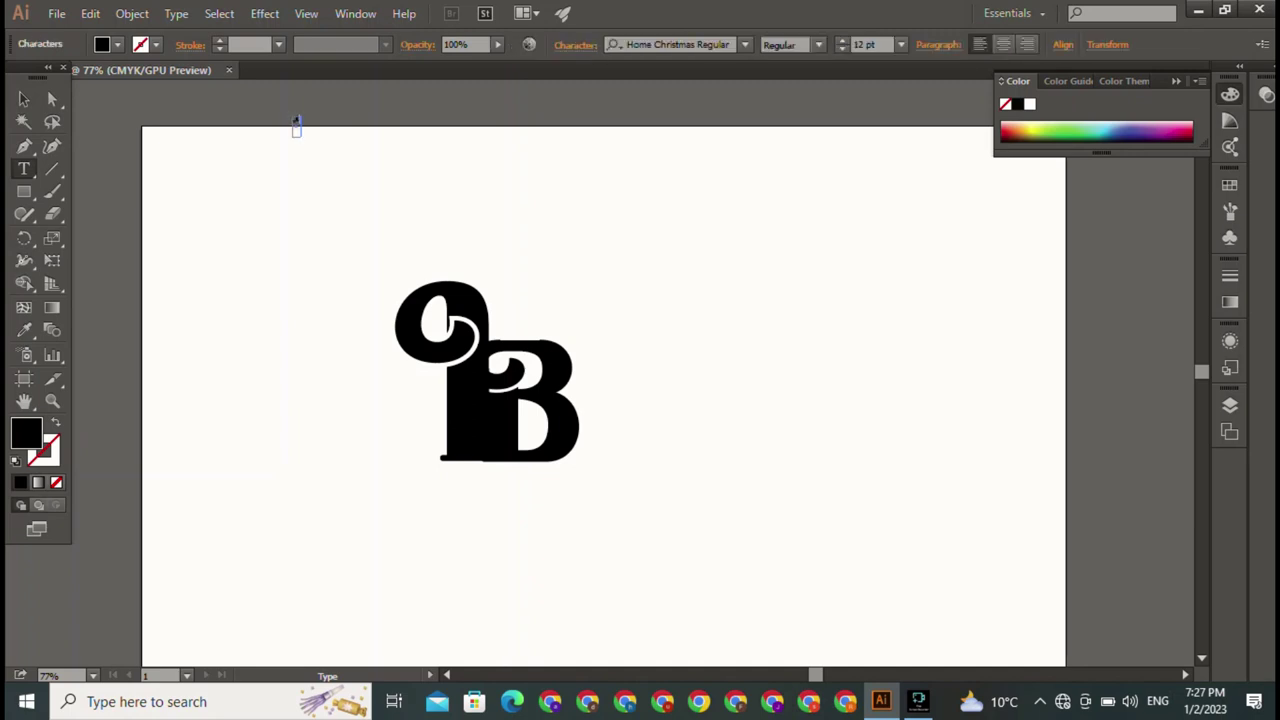
{"action": "key", "text": "Escape"}
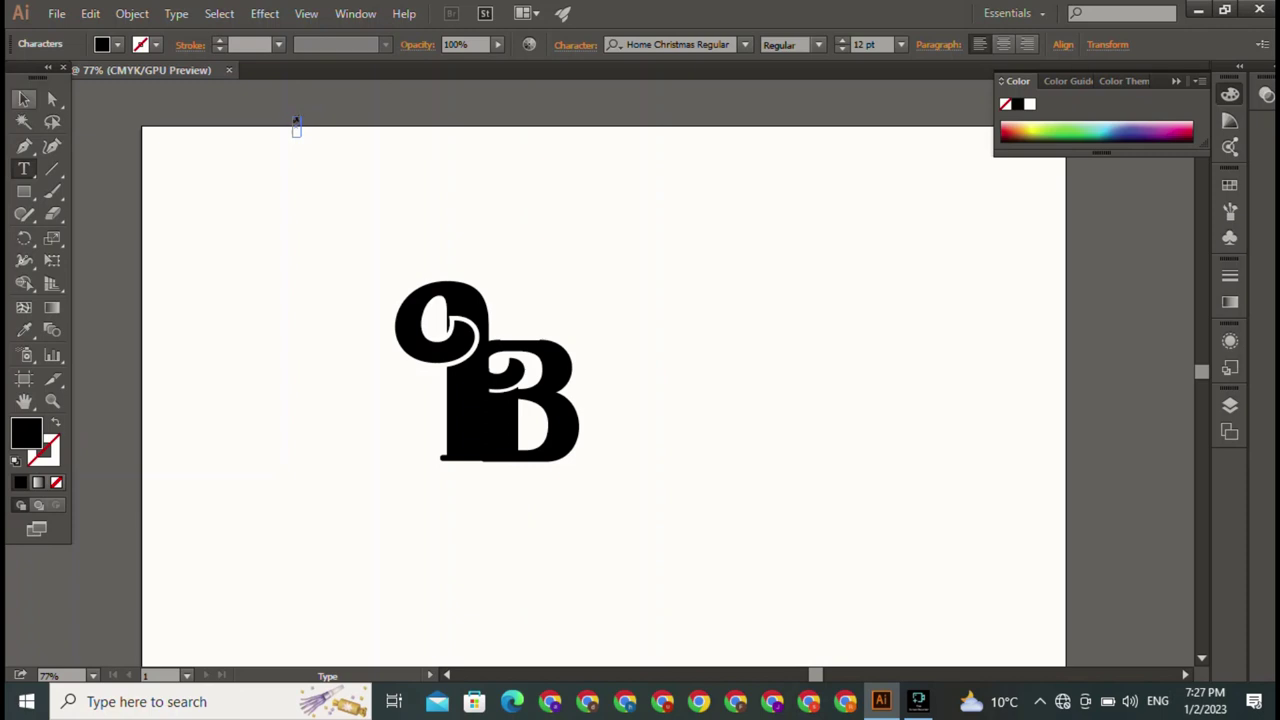
{"action": "left_click", "coordinate": [295, 118]}
{"action": "left_click", "coordinate": [563, 360]}
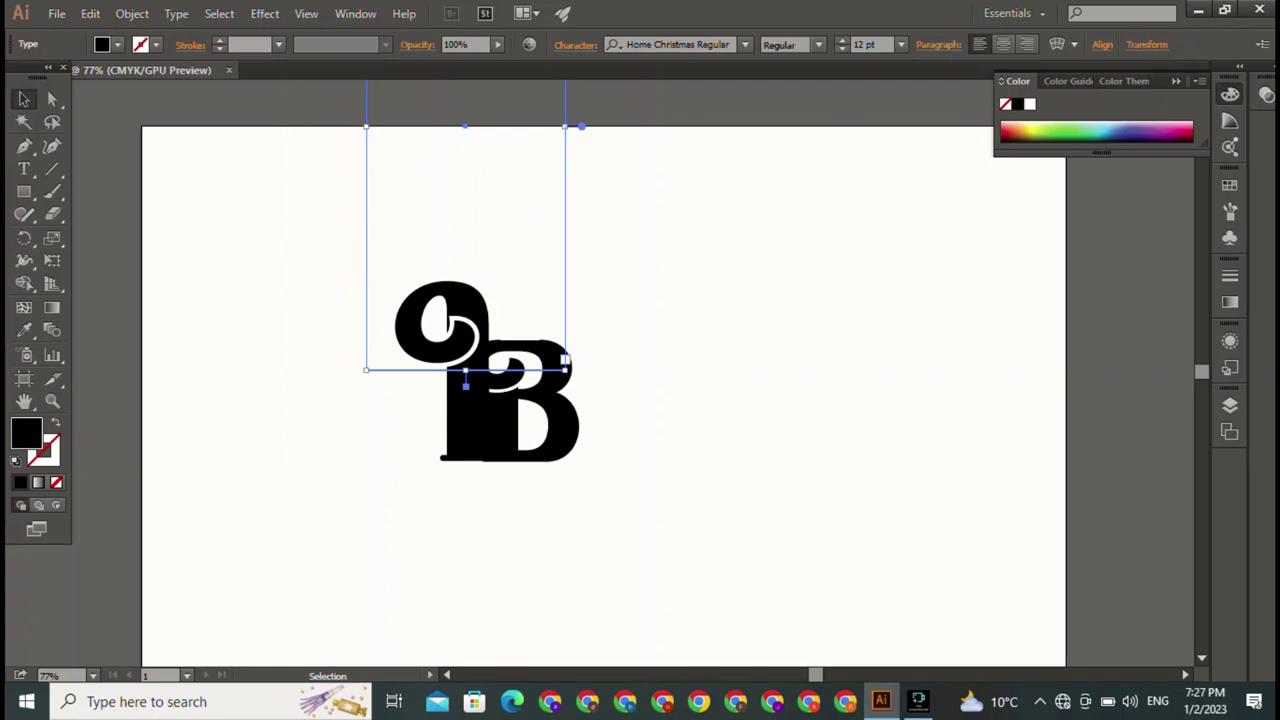
{"action": "left_click_drag", "start_coordinate": [368, 128], "coordinate": [811, 243]}
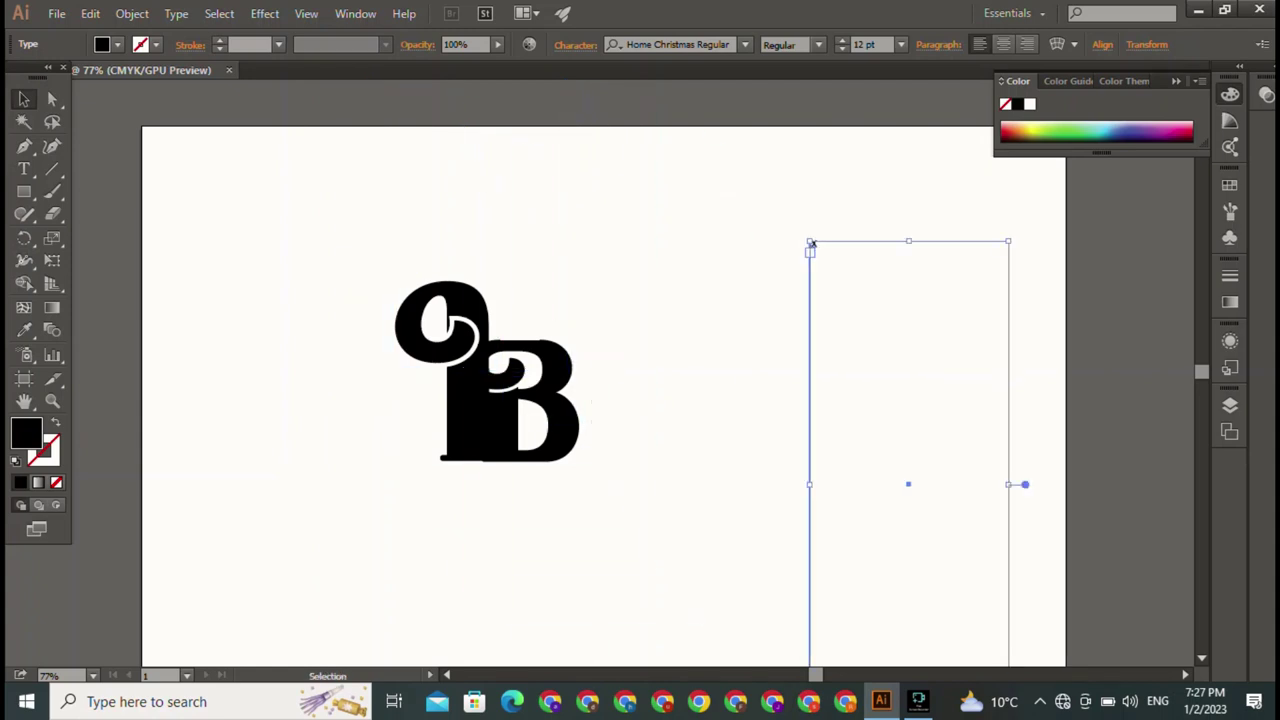
{"action": "key", "text": "Delete"}
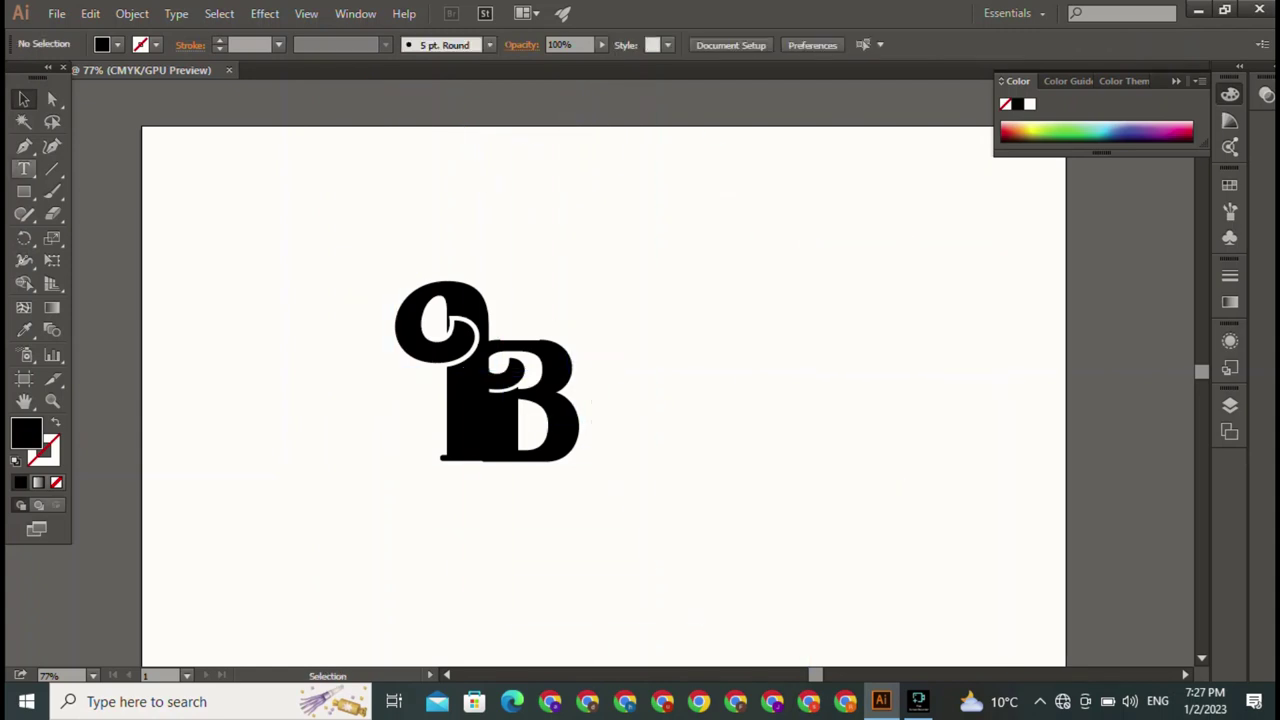
{"action": "left_click", "coordinate": [24, 168]}
- Type an x and enlarge it to 178.5 pt
{"action": "left_click", "coordinate": [698, 240]}
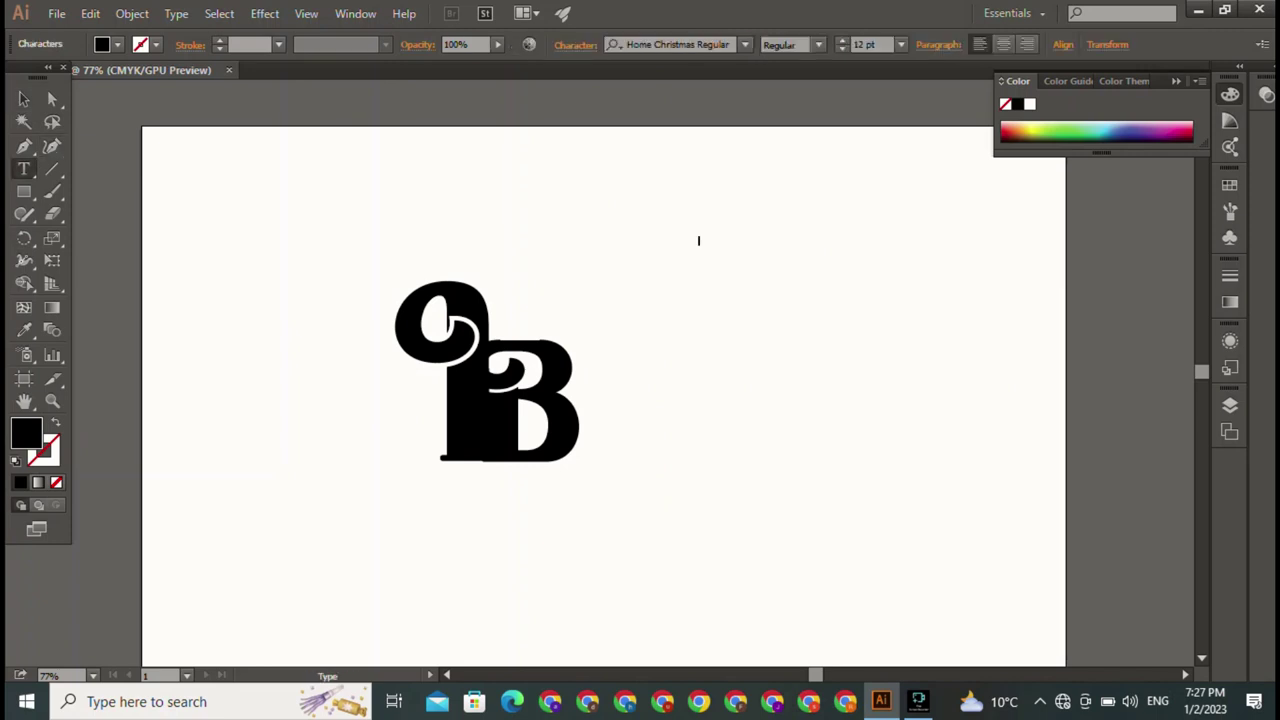
{"action": "type", "text": "x"}
{"action": "key", "text": "Escape"}
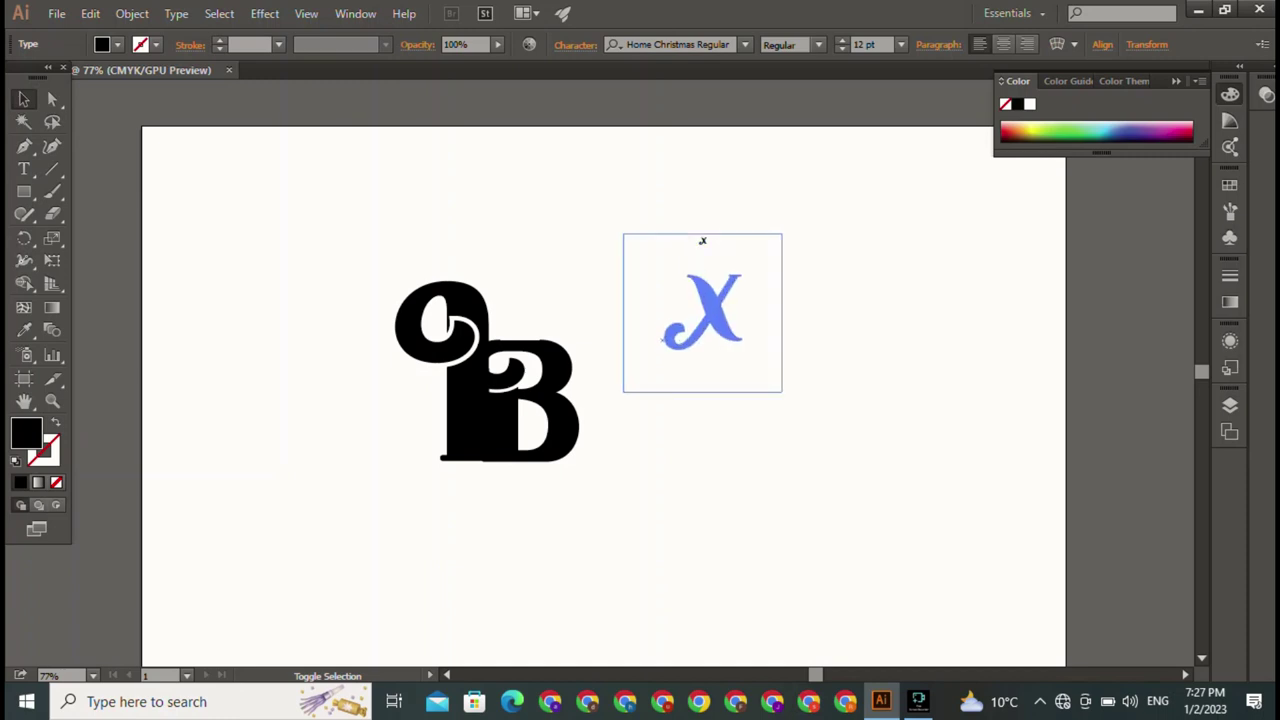
{"action": "left_click_drag", "start_coordinate": [702, 240], "coordinate": [702, 415]}
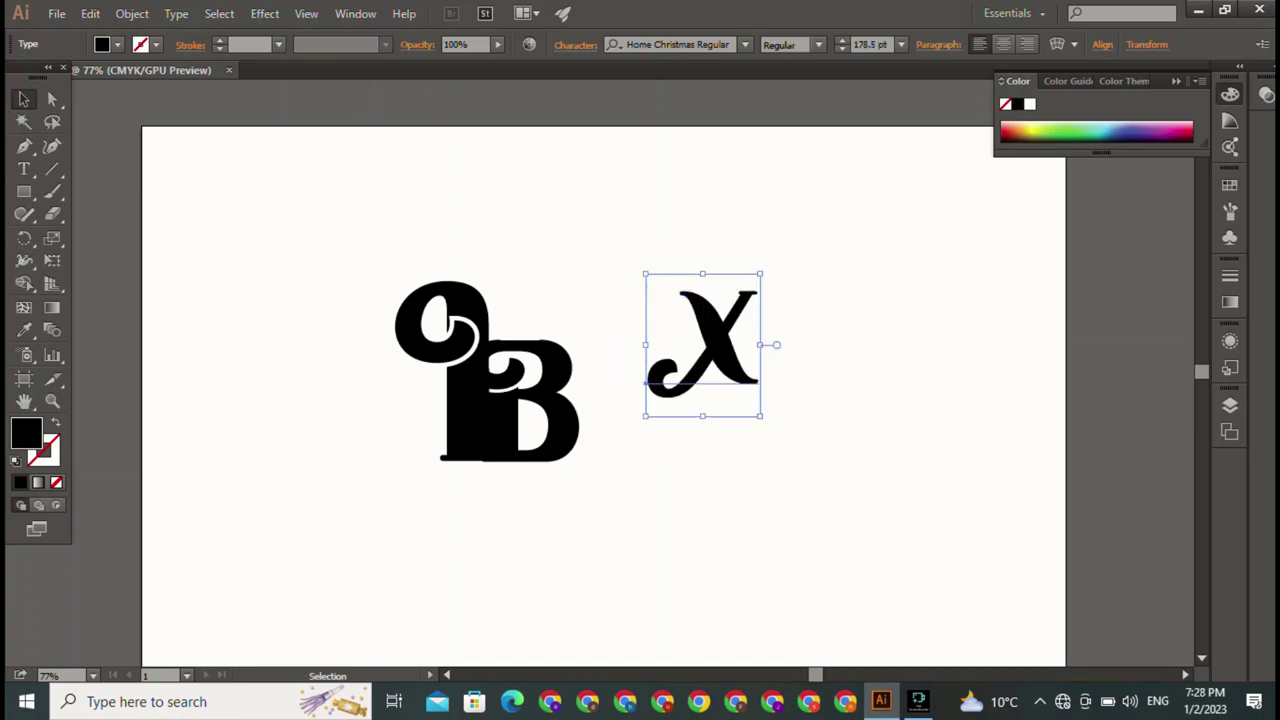
- Move the X over the B, then off to the upper right of the monogram
{"action": "left_click_drag", "start_coordinate": [645, 386], "coordinate": [526, 476]}
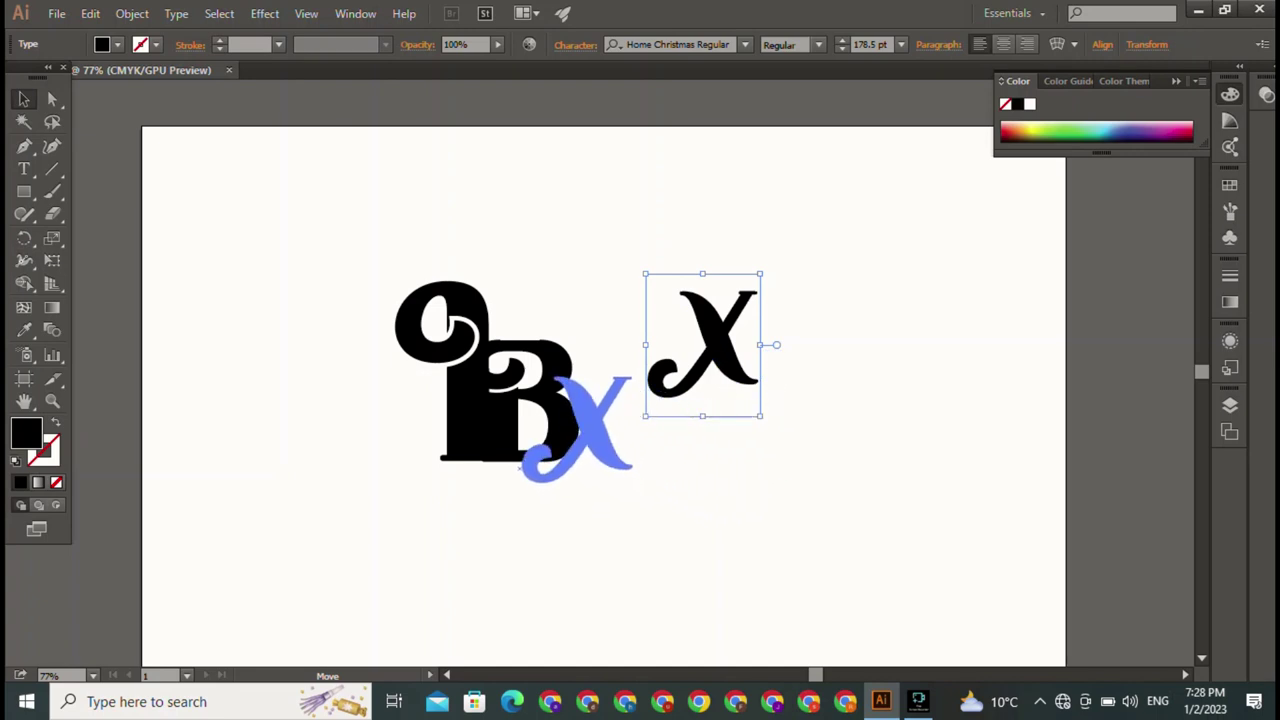
{"action": "left_click_drag", "start_coordinate": [526, 476], "coordinate": [518, 470]}
{"action": "left_click_drag", "start_coordinate": [560, 430], "coordinate": [760, 255]}
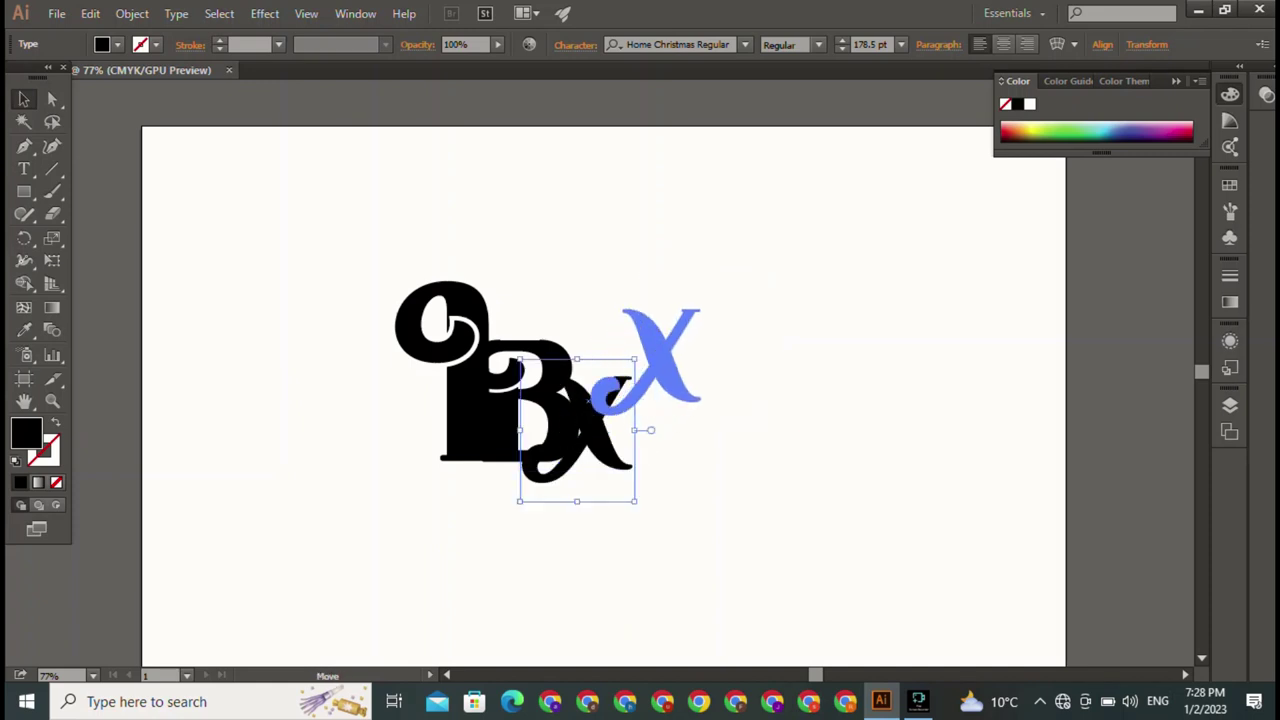
{"action": "left_click", "coordinate": [705, 300]}
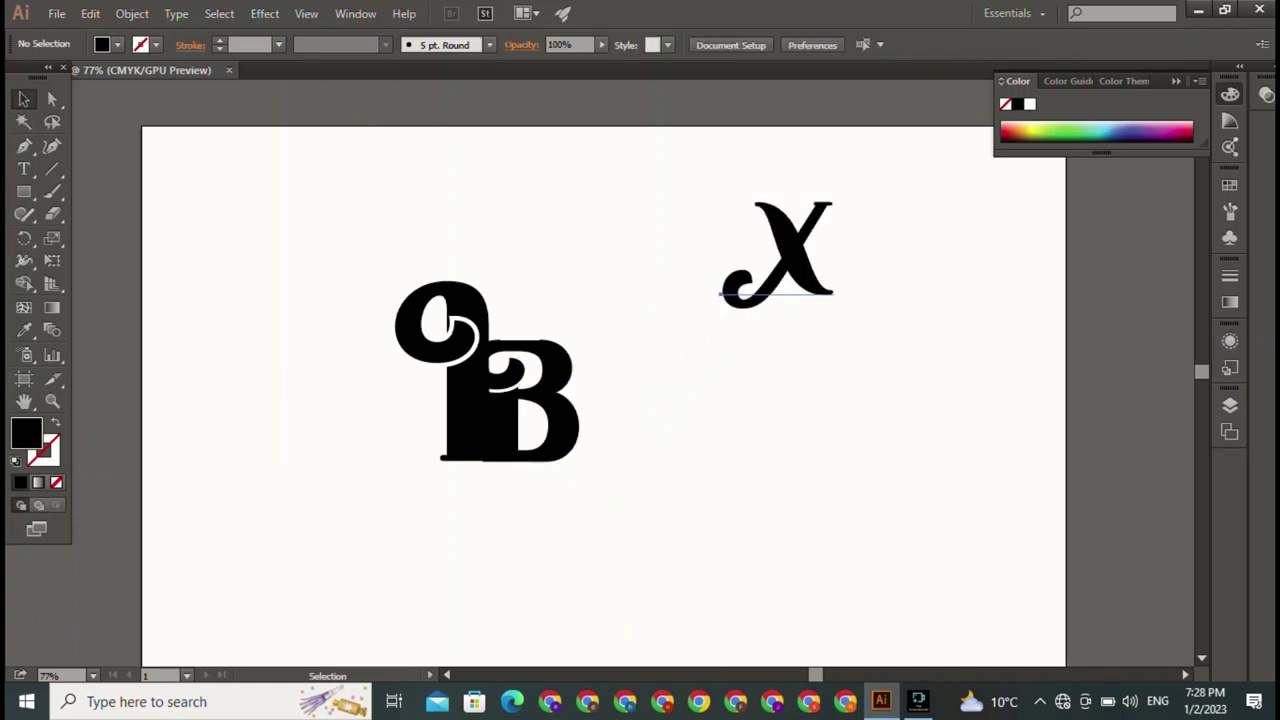
{"action": "left_click", "coordinate": [725, 292]}
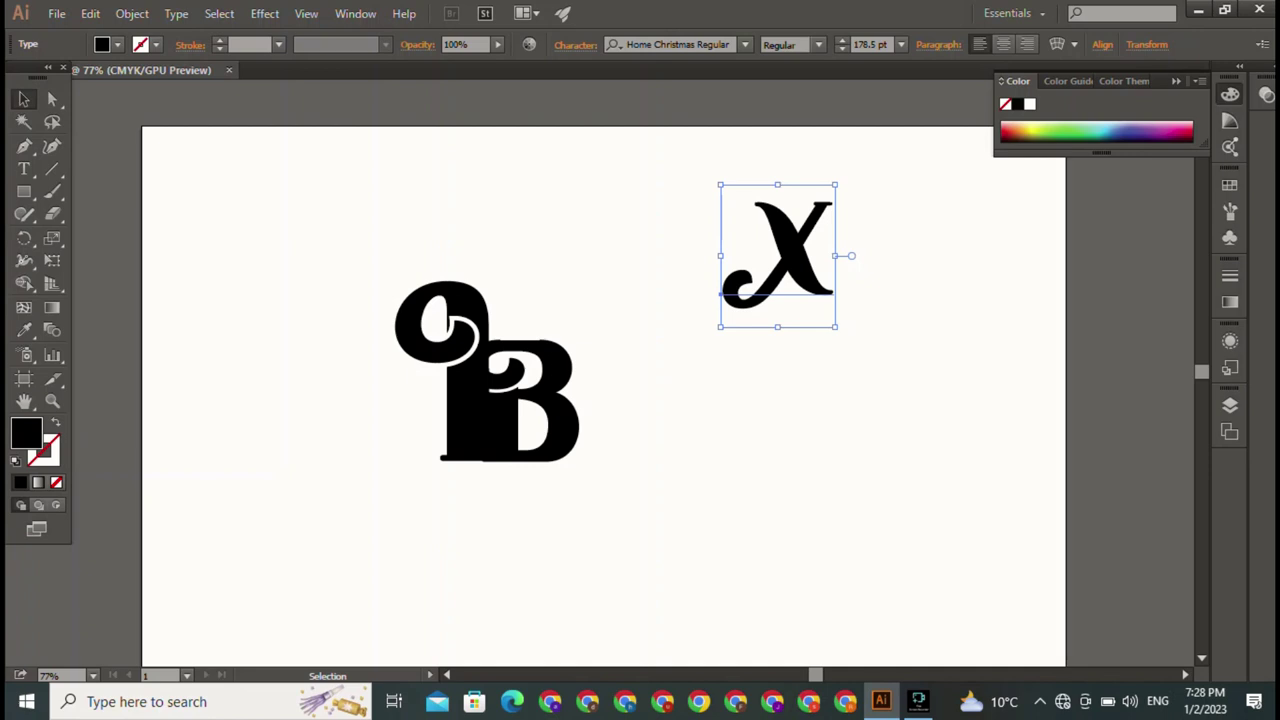
{"action": "left_click", "coordinate": [745, 45]}
- Try Kunstler Script and Magneto Bold on the X, nudging it lower right
{"action": "left_click", "coordinate": [657, 296]}
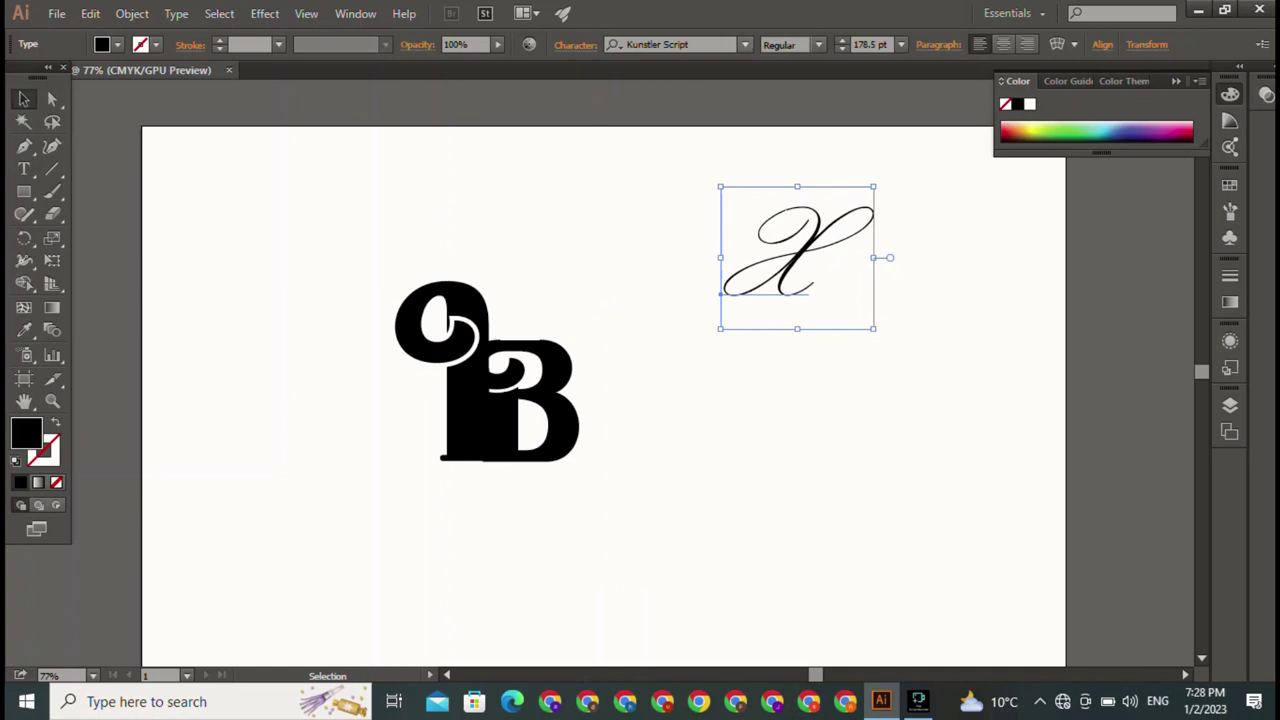
{"action": "left_click", "coordinate": [745, 45]}
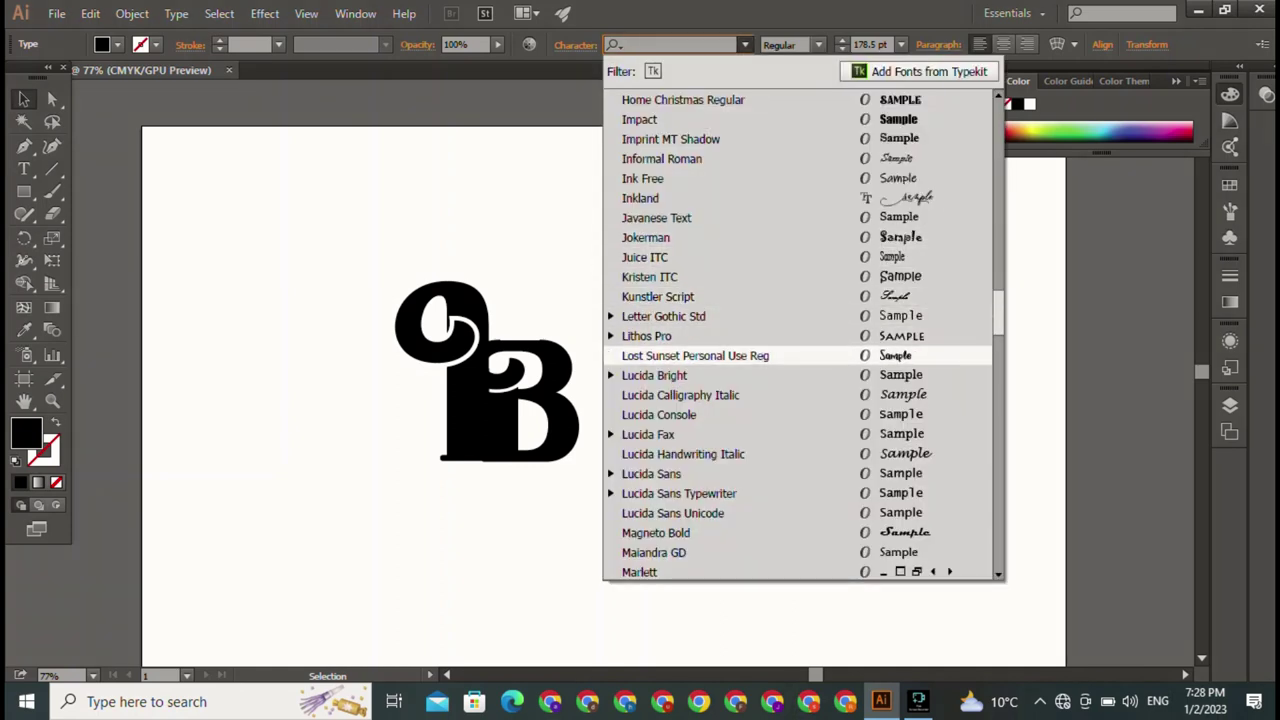
{"action": "left_click", "coordinate": [655, 532]}
{"action": "key", "text": "Return"}
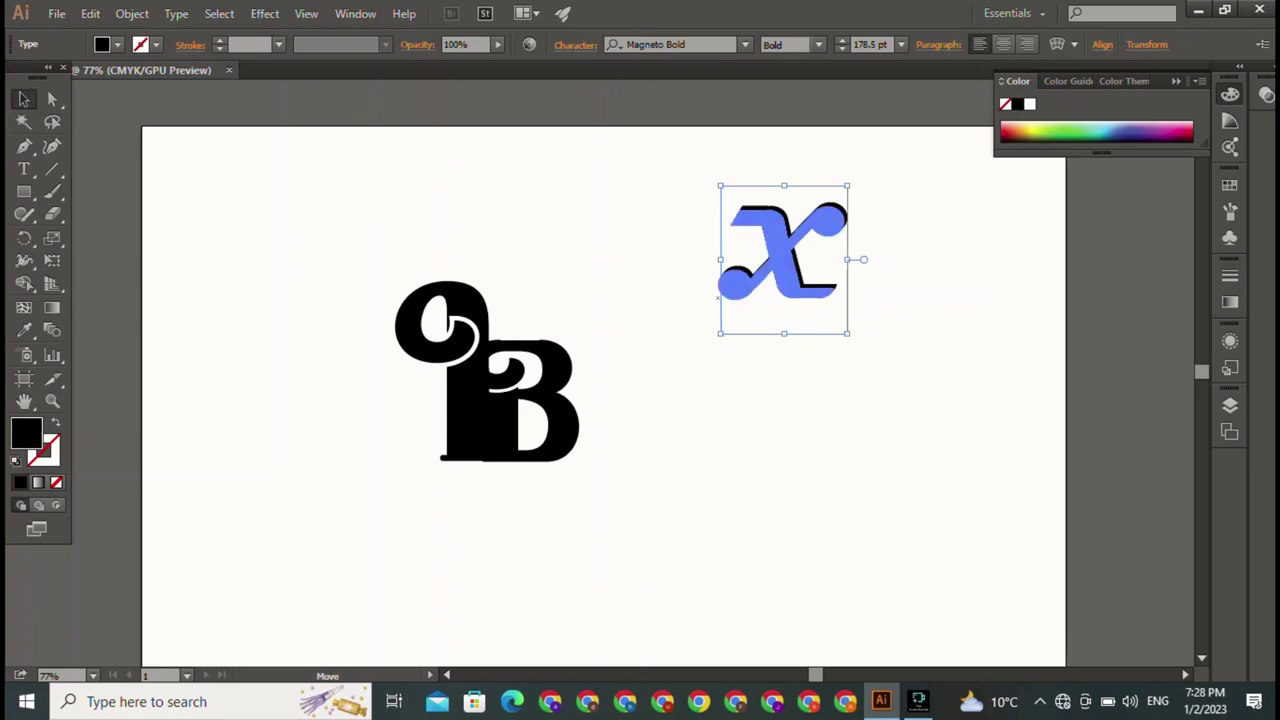
{"action": "mouse_move", "coordinate": [722, 295]}
{"action": "left_mouse_down"}
{"action": "mouse_move", "coordinate": [566, 466]}
{"action": "mouse_move", "coordinate": [774, 353]}
{"action": "left_mouse_up"}
- Reapply Magneto Bold to the X, then try Papyrus
{"action": "left_click", "coordinate": [745, 44]}
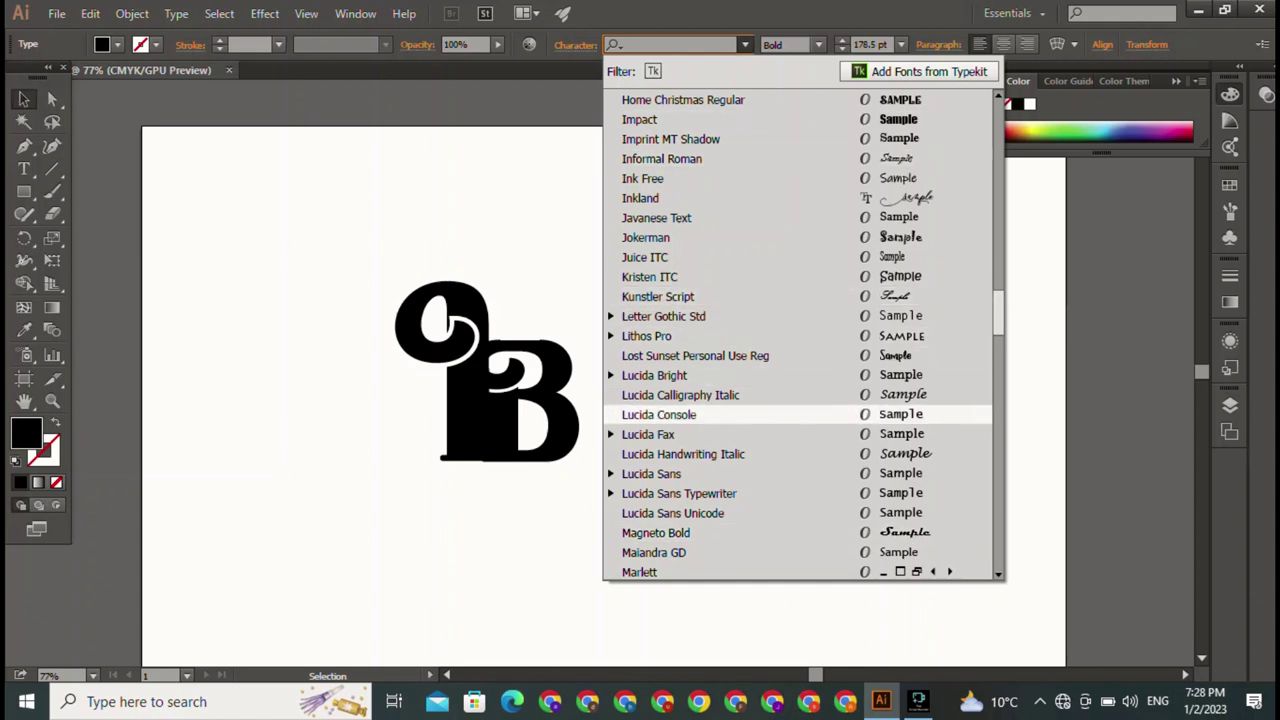
{"action": "key", "text": "Down"}
{"action": "key", "text": "Down"}
{"action": "key", "text": "Down"}
{"action": "key", "text": "Down"}
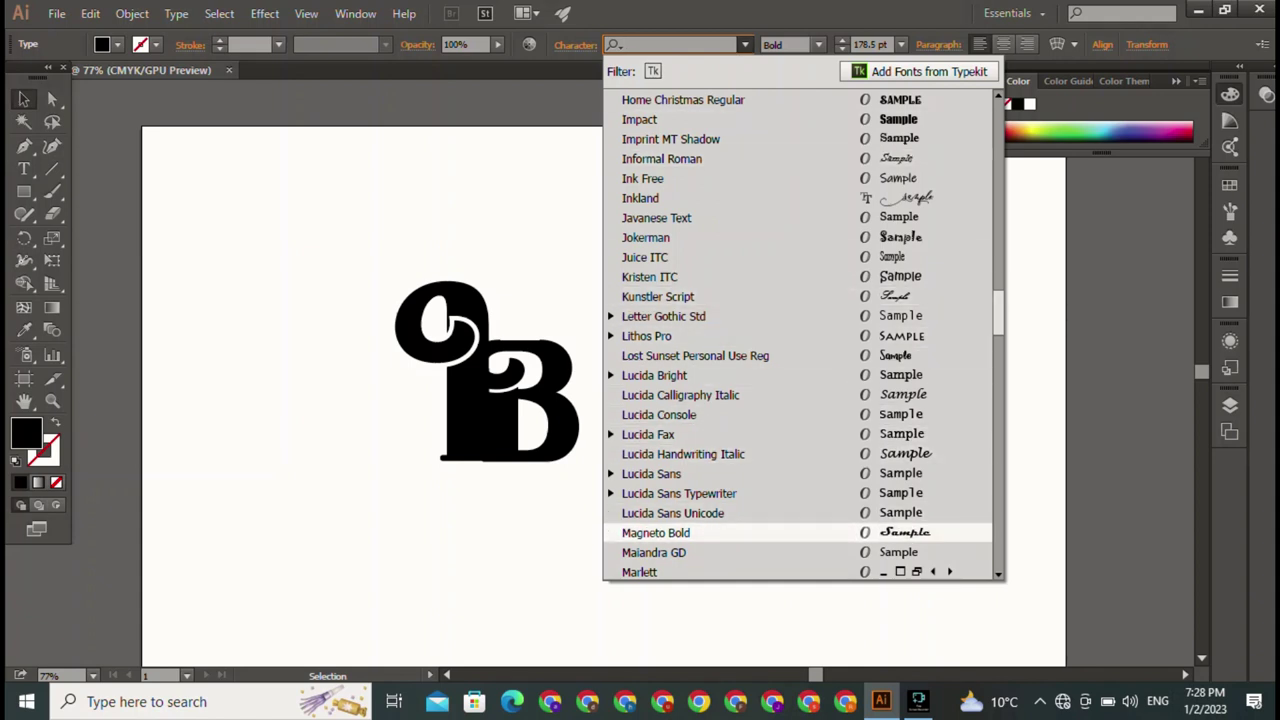
{"action": "key", "text": "Return"}
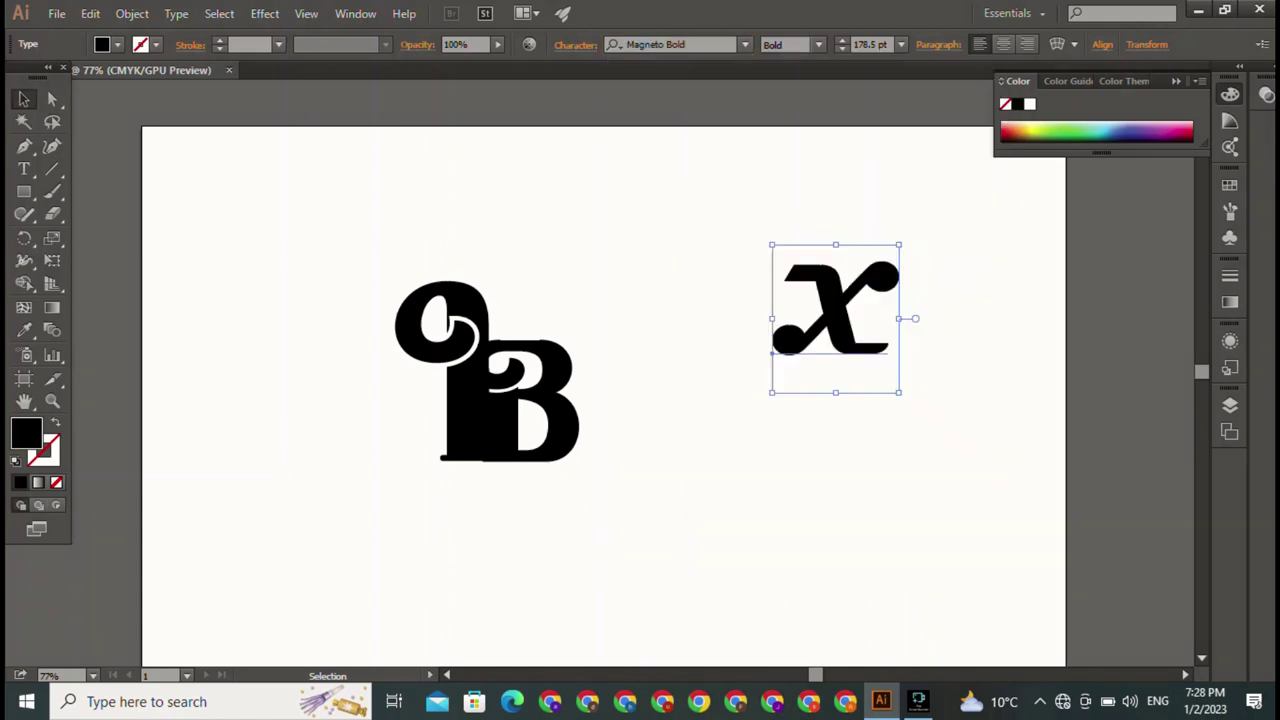
{"action": "left_click", "coordinate": [745, 44]}
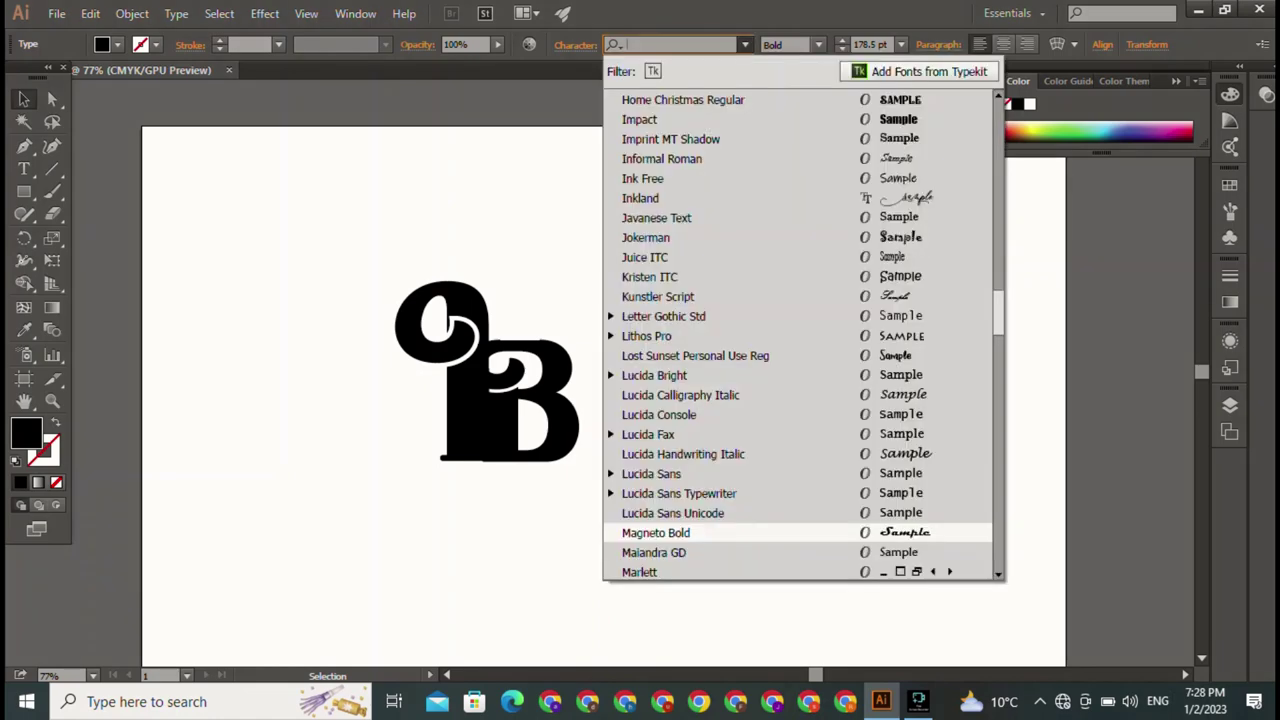
{"action": "scroll", "coordinate": [750, 473], "scroll_direction": "down", "scroll_amount": 1}
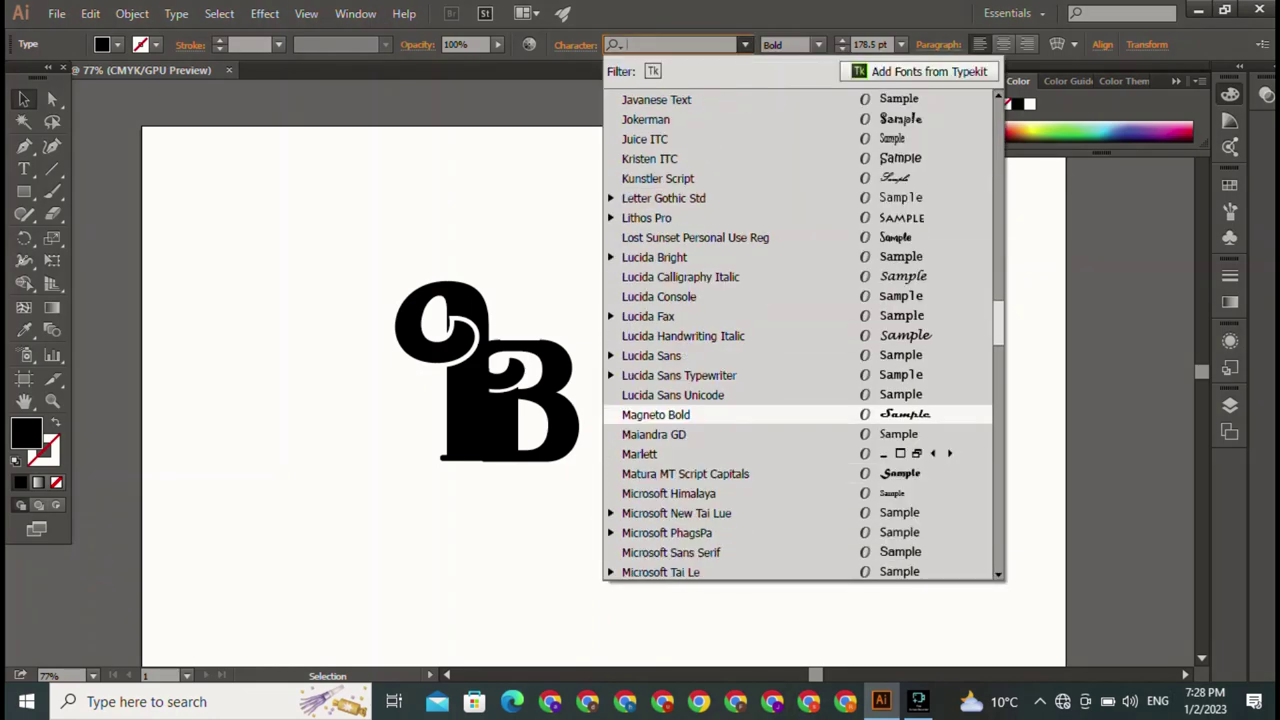
{"action": "scroll", "coordinate": [750, 473], "scroll_direction": "down", "scroll_amount": 5}
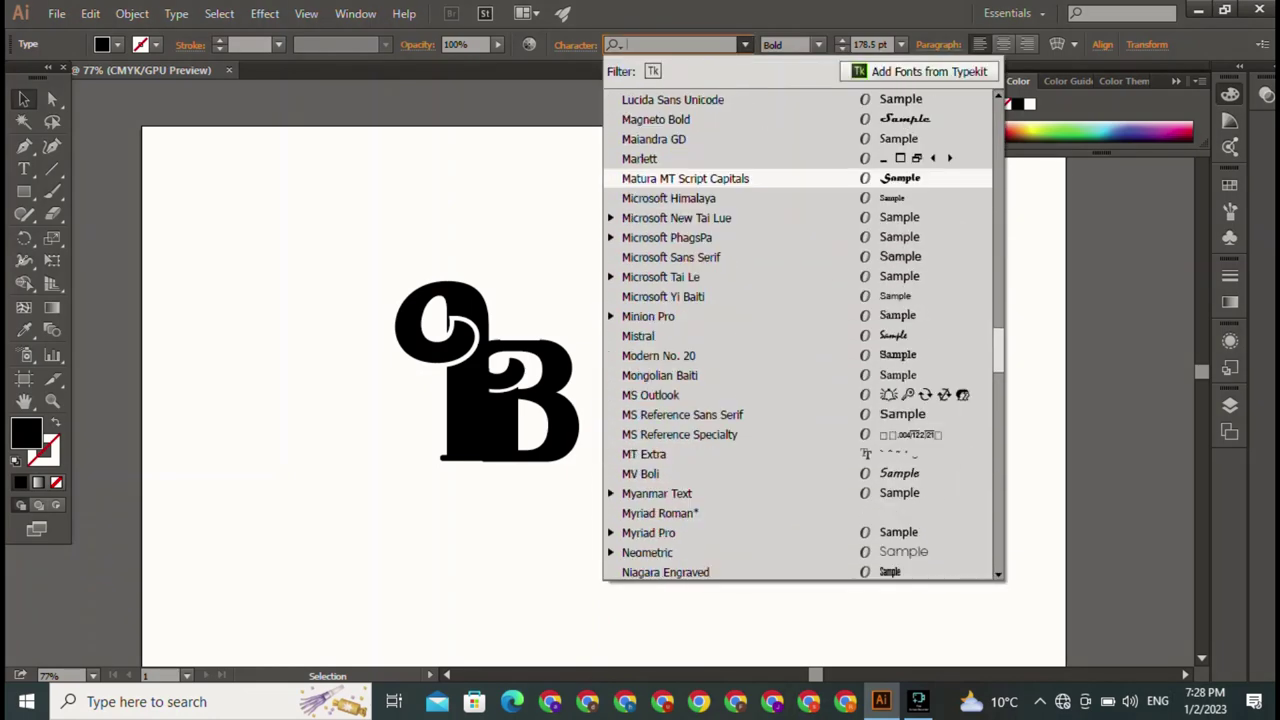
{"action": "scroll", "coordinate": [750, 300], "scroll_direction": "down", "scroll_amount": 3}
{"action": "scroll", "coordinate": [750, 296], "scroll_direction": "down", "scroll_amount": 2}
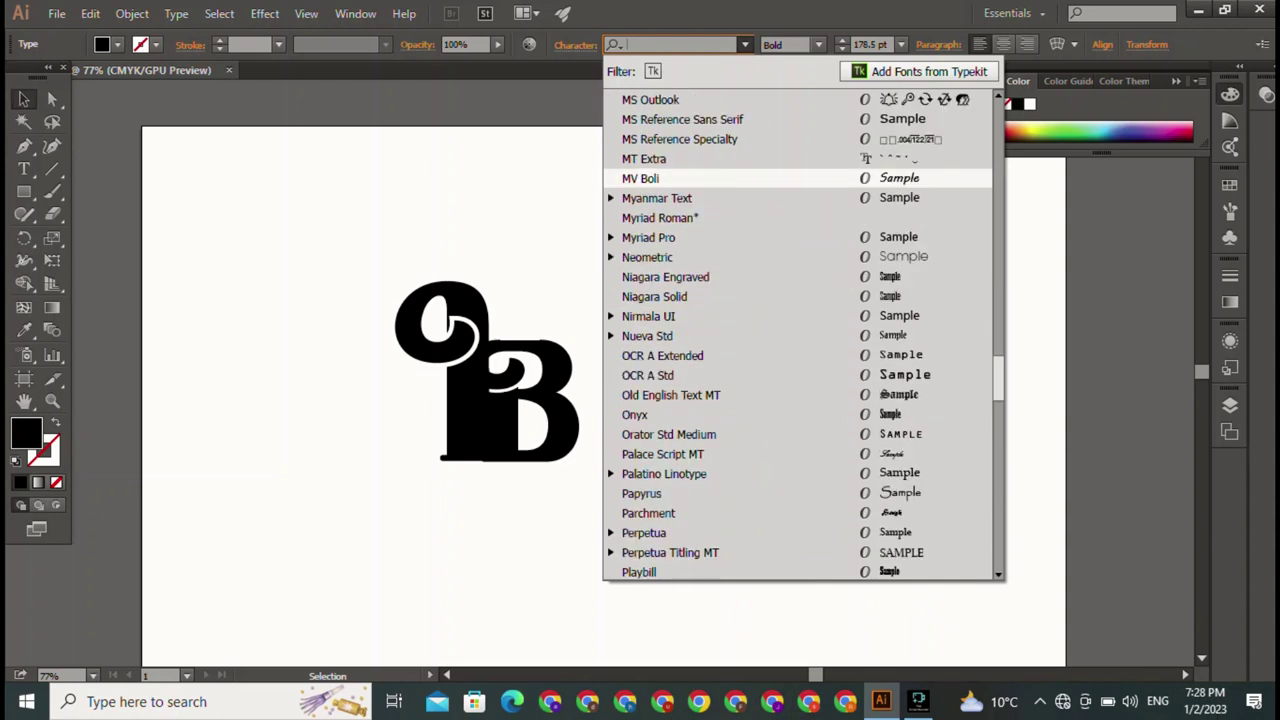
{"action": "left_click", "coordinate": [641, 493]}
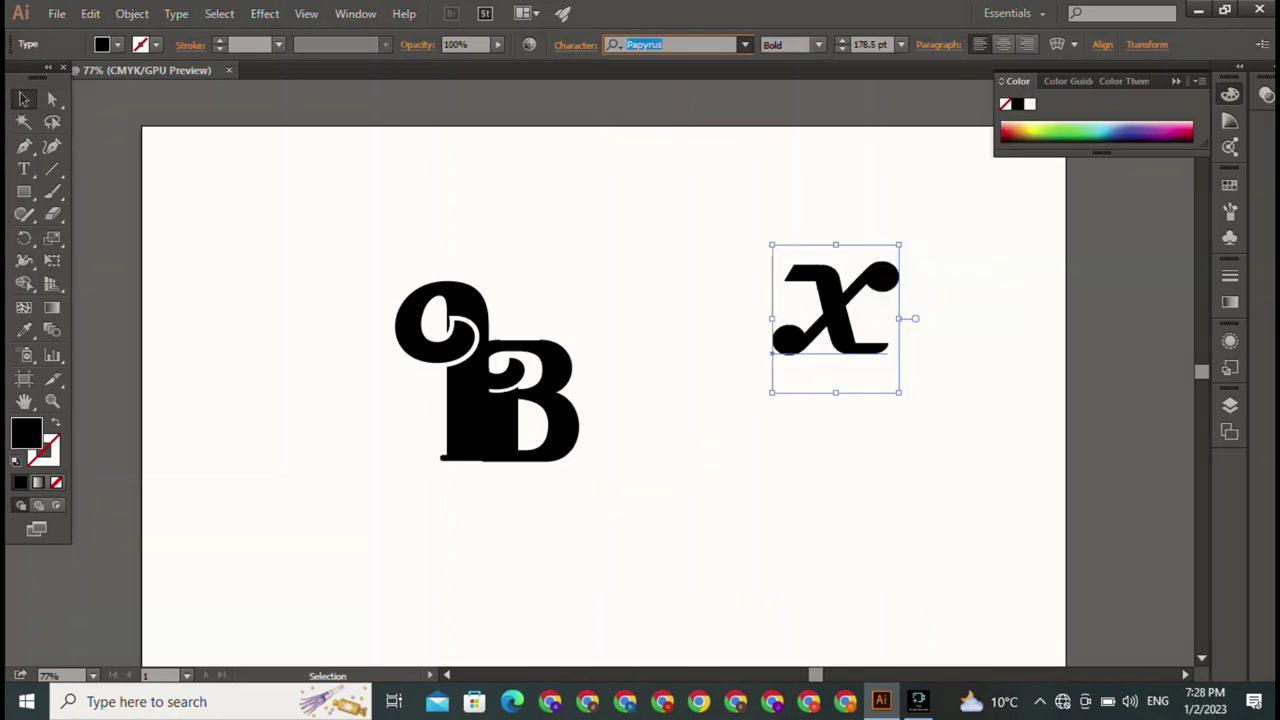
- Try the Something Dangerous and Vladimir Script fonts on the X
{"action": "left_click", "coordinate": [744, 44]}
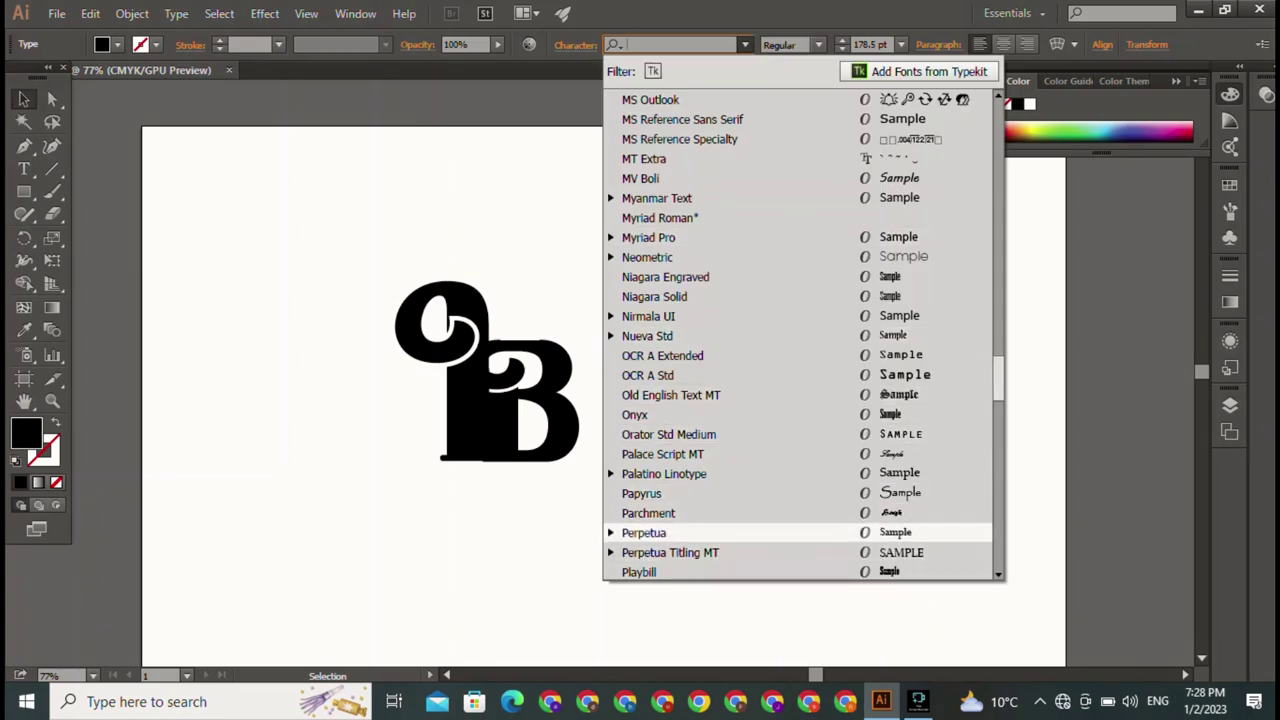
{"action": "scroll", "coordinate": [750, 532], "scroll_direction": "down", "scroll_amount": 6}
{"action": "scroll", "coordinate": [750, 355], "scroll_direction": "down", "scroll_amount": 2}
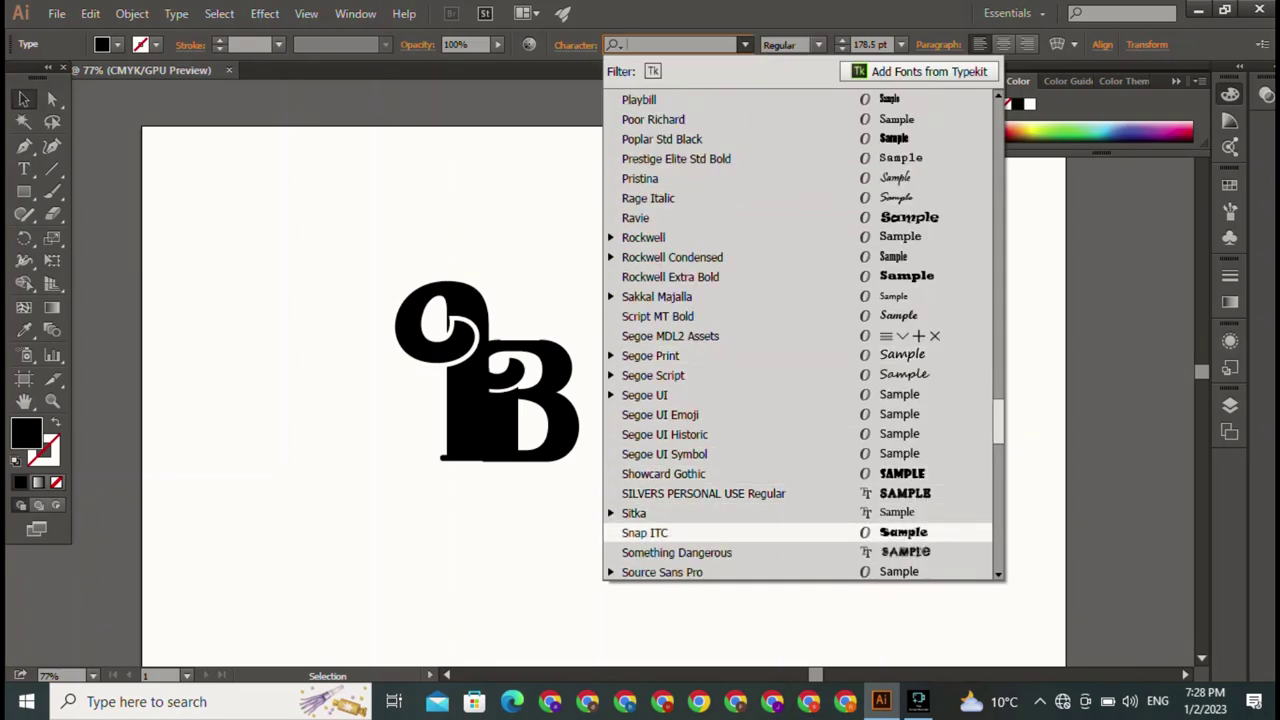
{"action": "scroll", "coordinate": [750, 532], "scroll_direction": "down", "scroll_amount": 4}
{"action": "scroll", "coordinate": [750, 532], "scroll_direction": "down", "scroll_amount": 2}
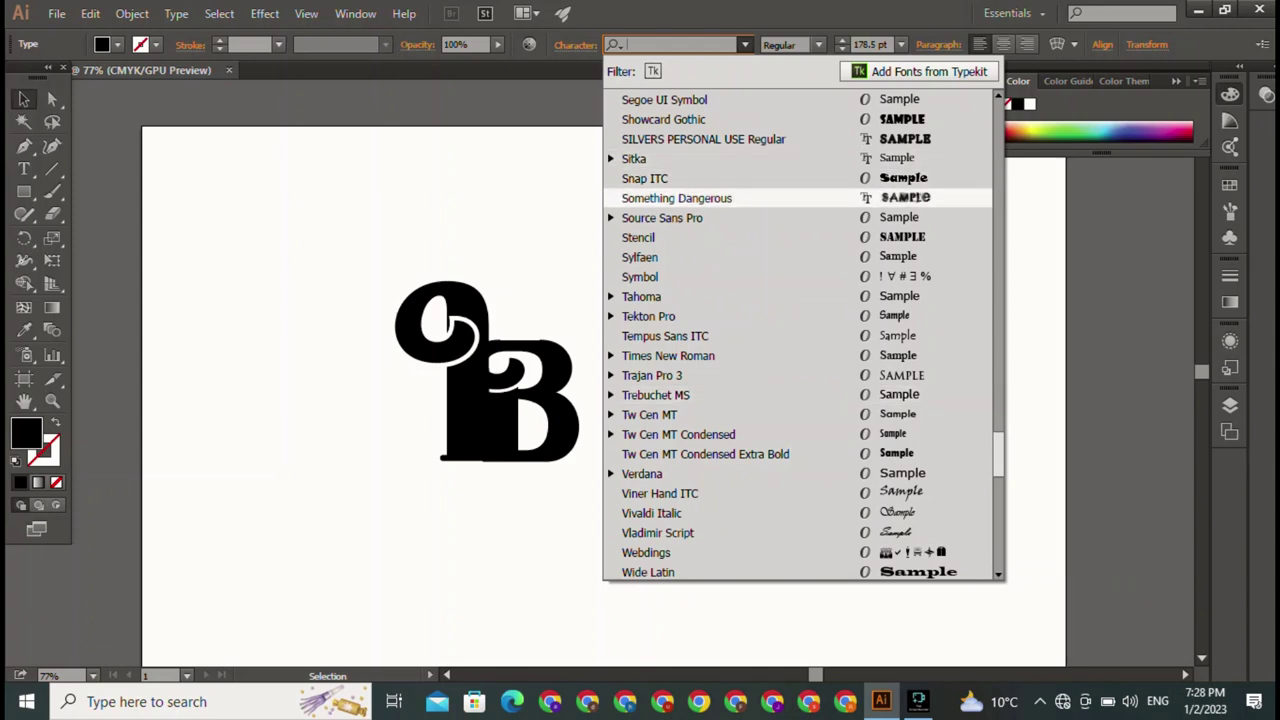
{"action": "left_click", "coordinate": [677, 198]}
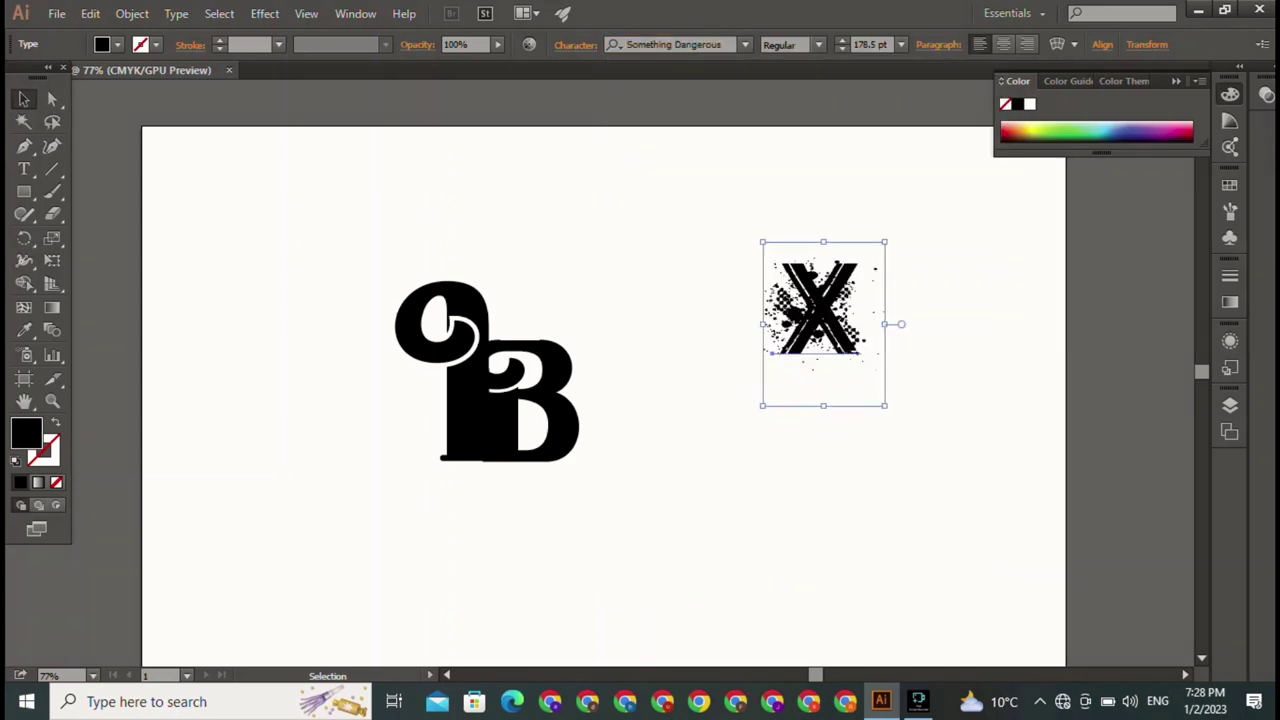
{"action": "left_click", "coordinate": [745, 44]}
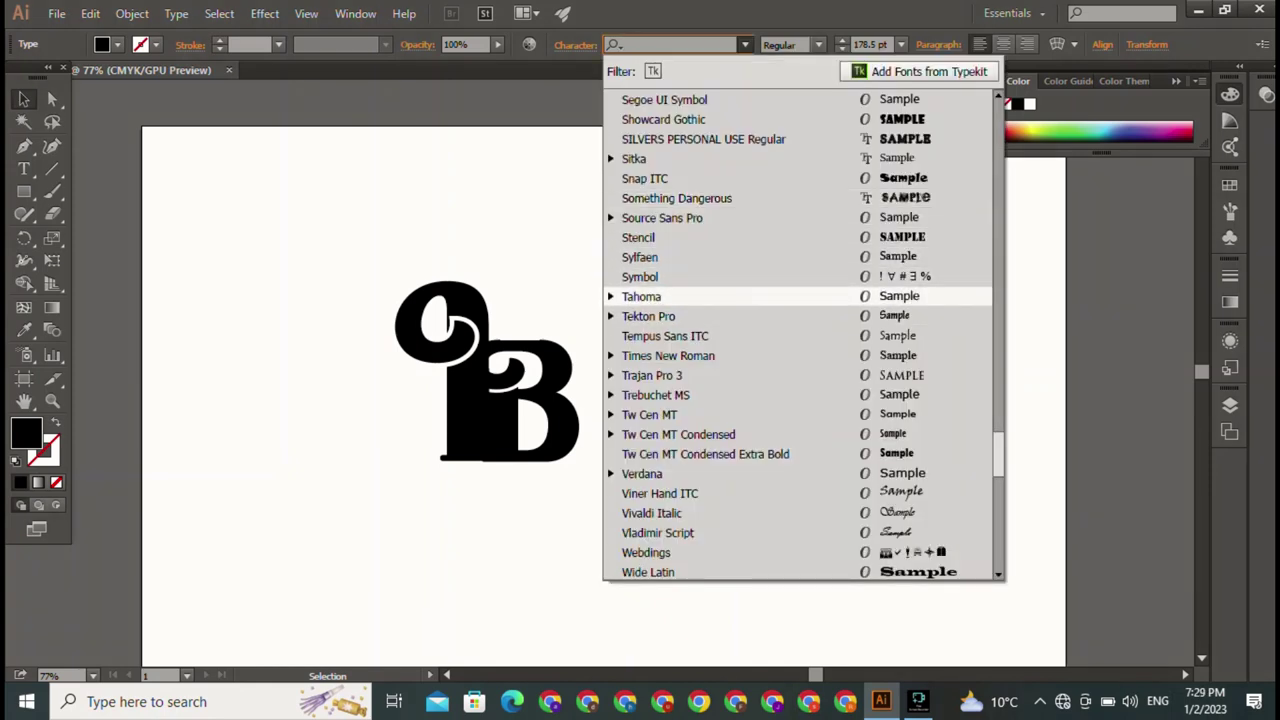
{"action": "left_click", "coordinate": [657, 532]}
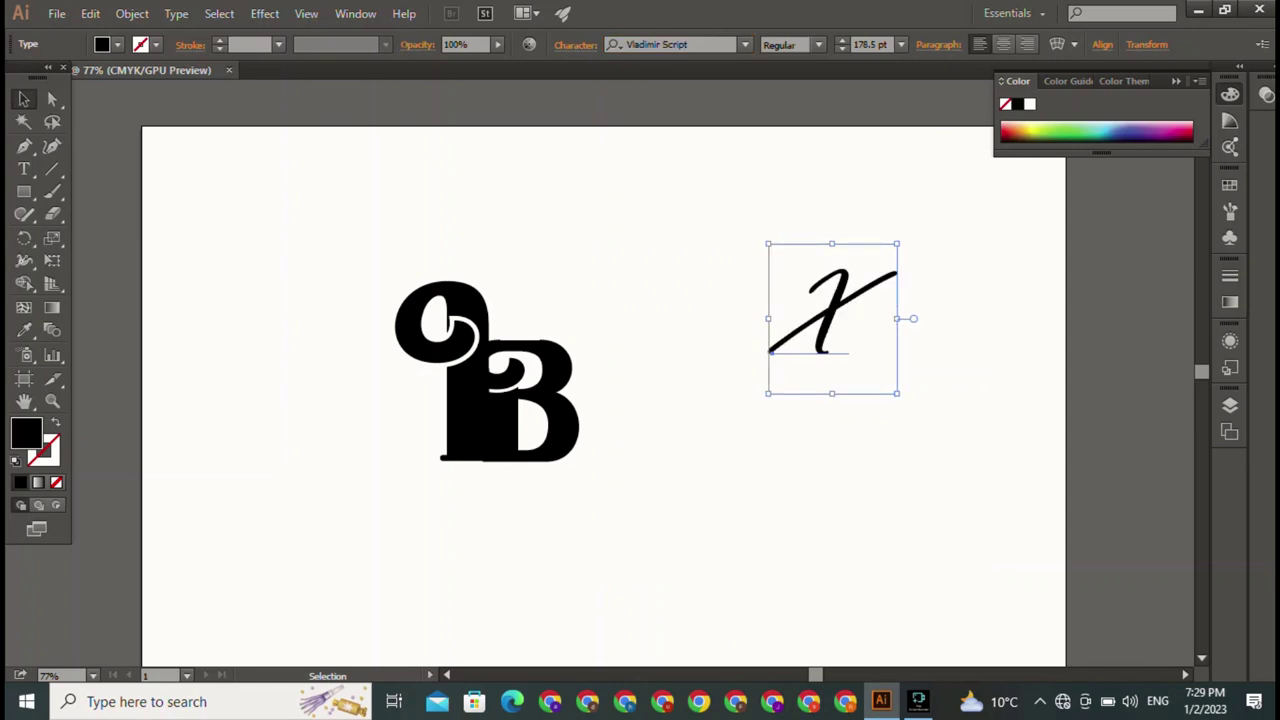
- Try Viner Hand ITC, Showcard Gothic and a bold italic script, settling on BILLY ARGEL FONT
{"action": "left_click", "coordinate": [745, 44]}
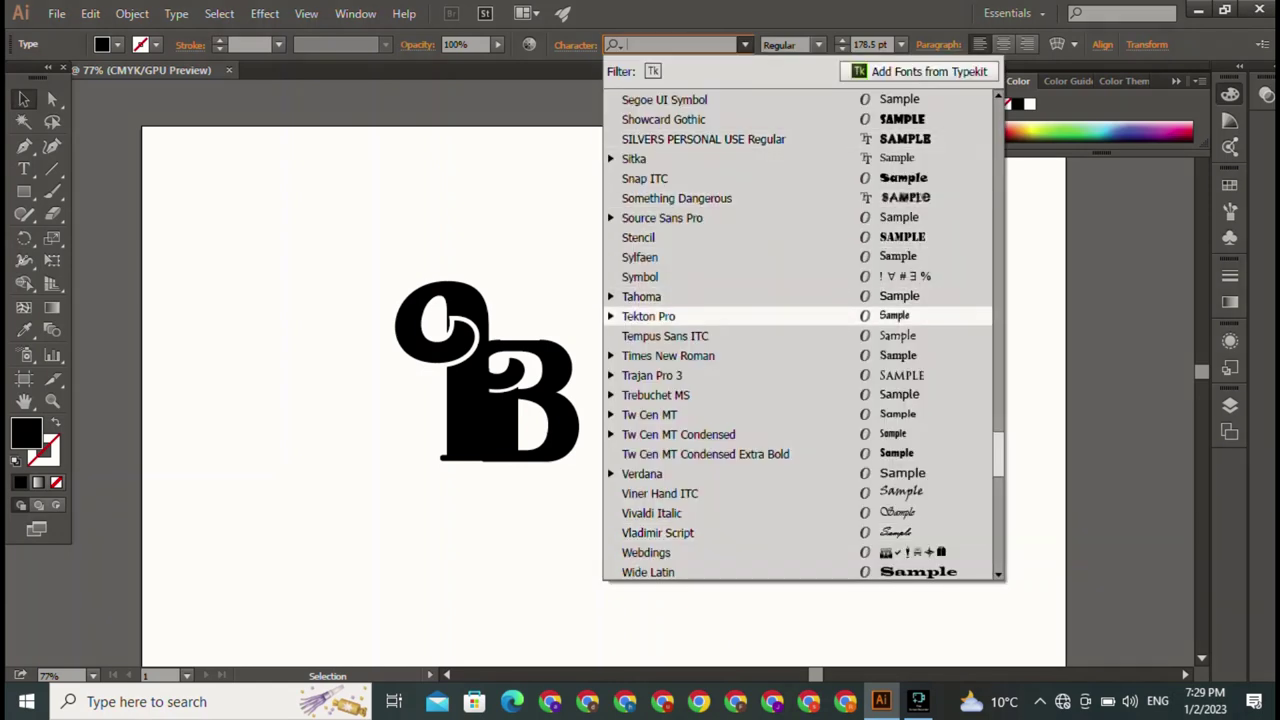
{"action": "left_click", "coordinate": [660, 493]}
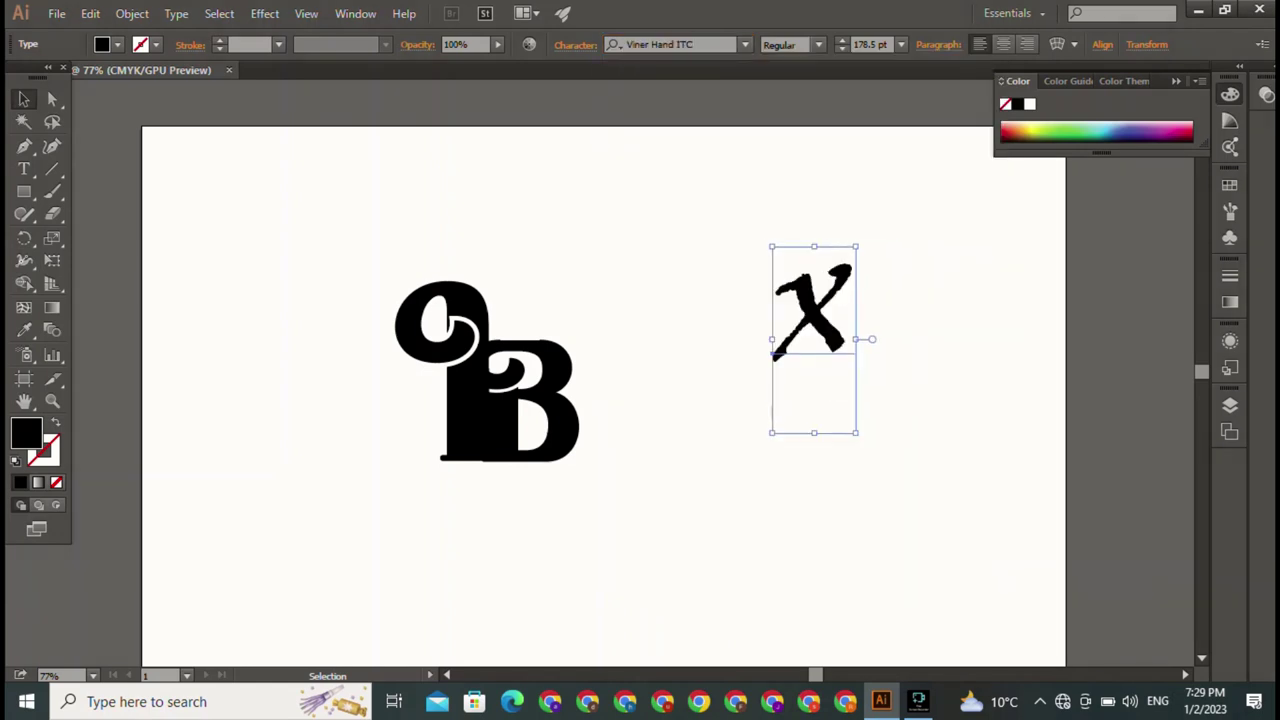
{"action": "left_click", "coordinate": [745, 44]}
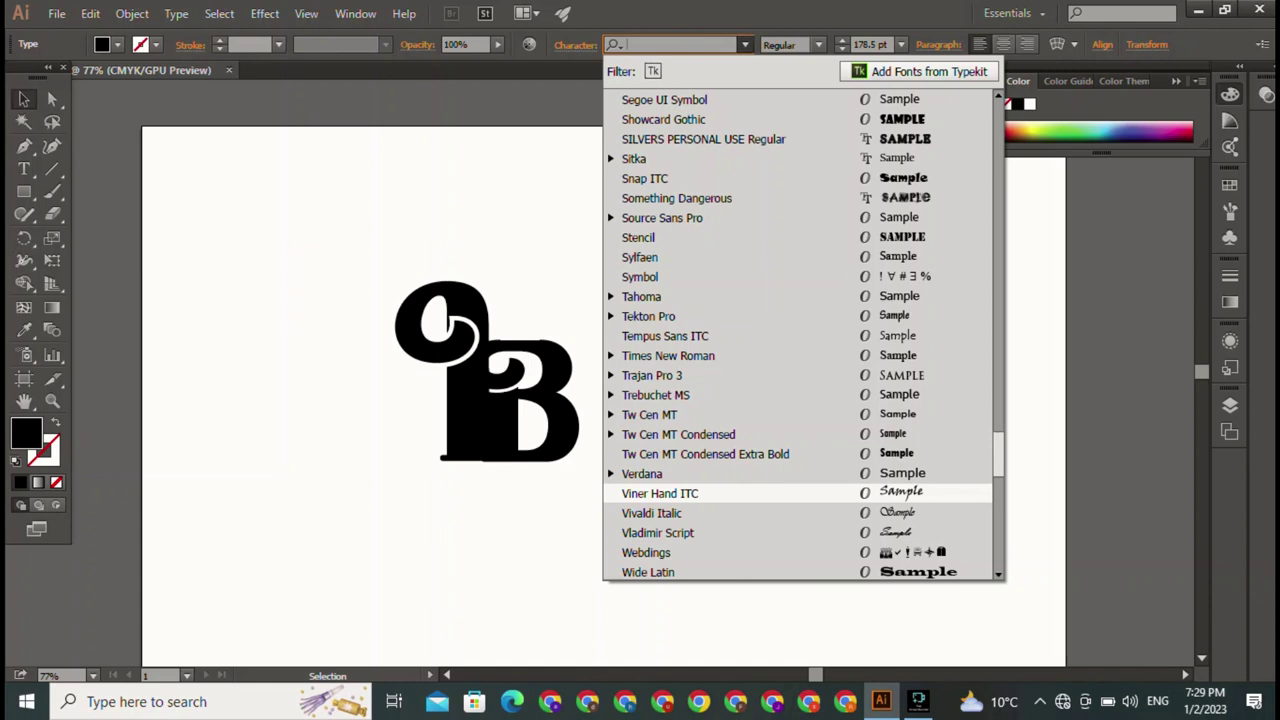
{"action": "left_click", "coordinate": [663, 119]}
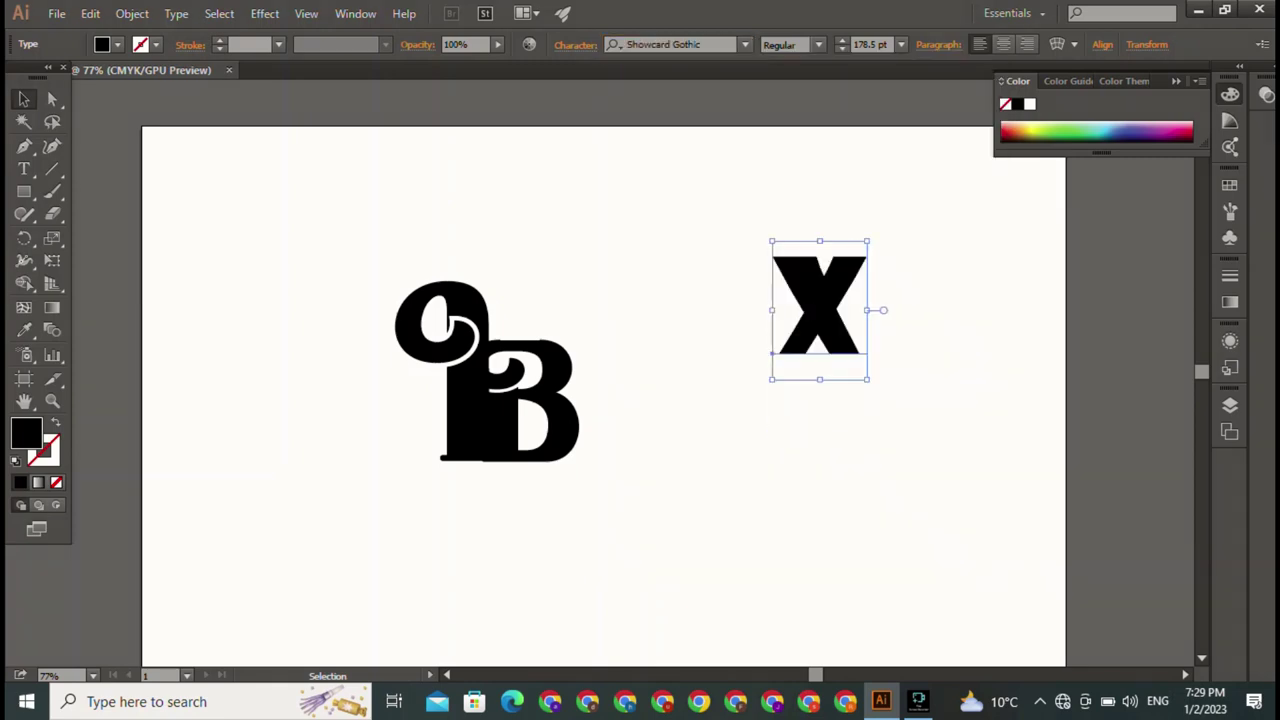
{"action": "left_click", "coordinate": [745, 44]}
{"action": "scroll", "coordinate": [700, 251], "scroll_direction": "up", "scroll_amount": 4}
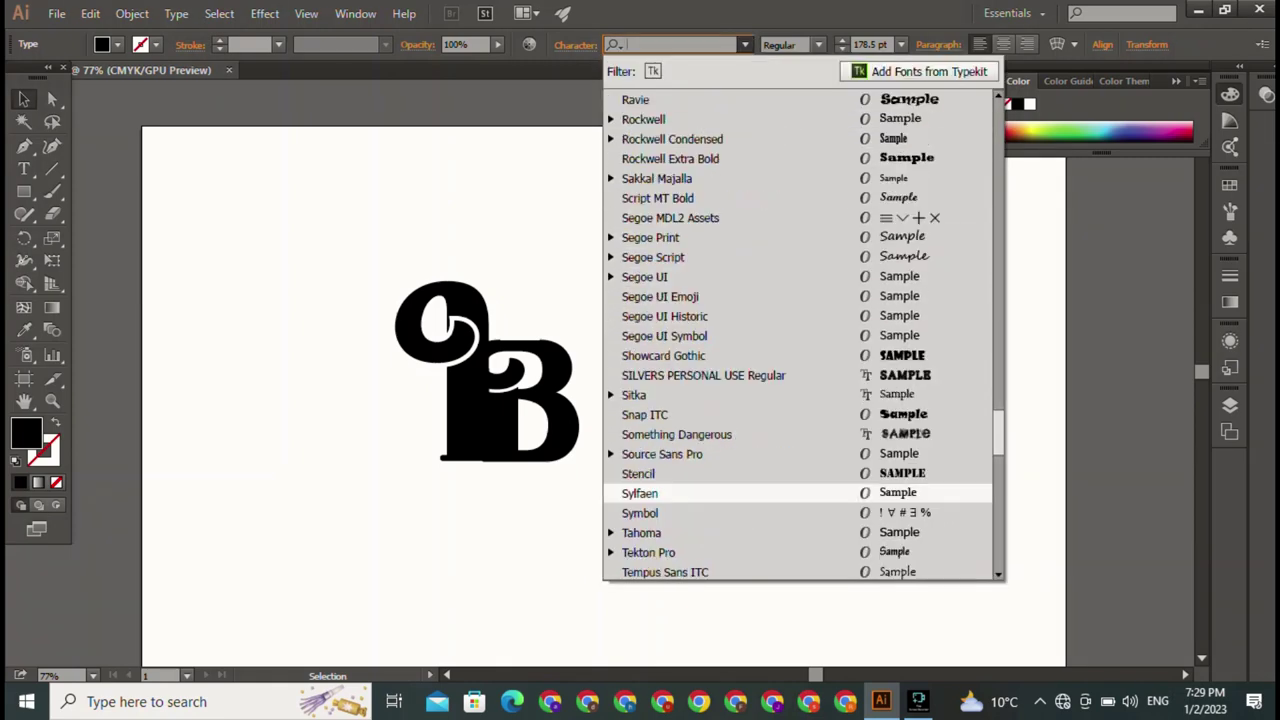
{"action": "scroll", "coordinate": [700, 330], "scroll_direction": "up", "scroll_amount": 3}
{"action": "scroll", "coordinate": [700, 330], "scroll_direction": "up", "scroll_amount": 20}
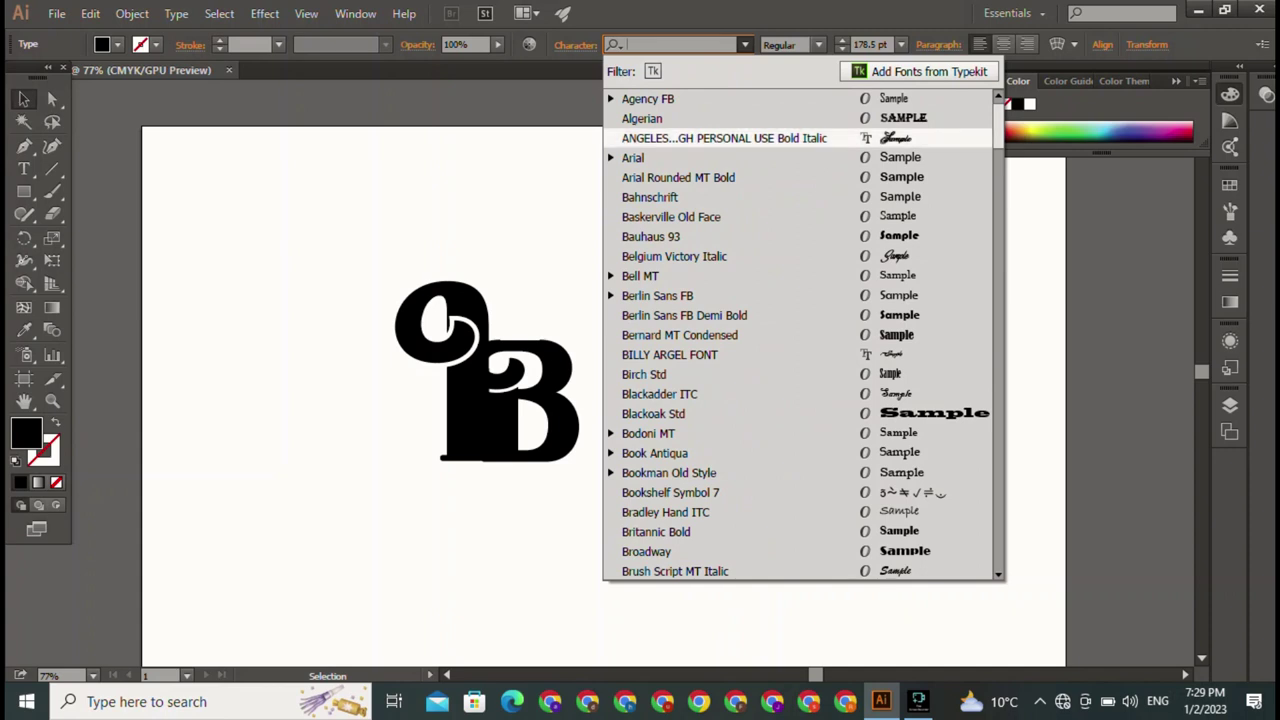
{"action": "left_click", "coordinate": [700, 138]}
{"action": "left_click", "coordinate": [745, 44]}
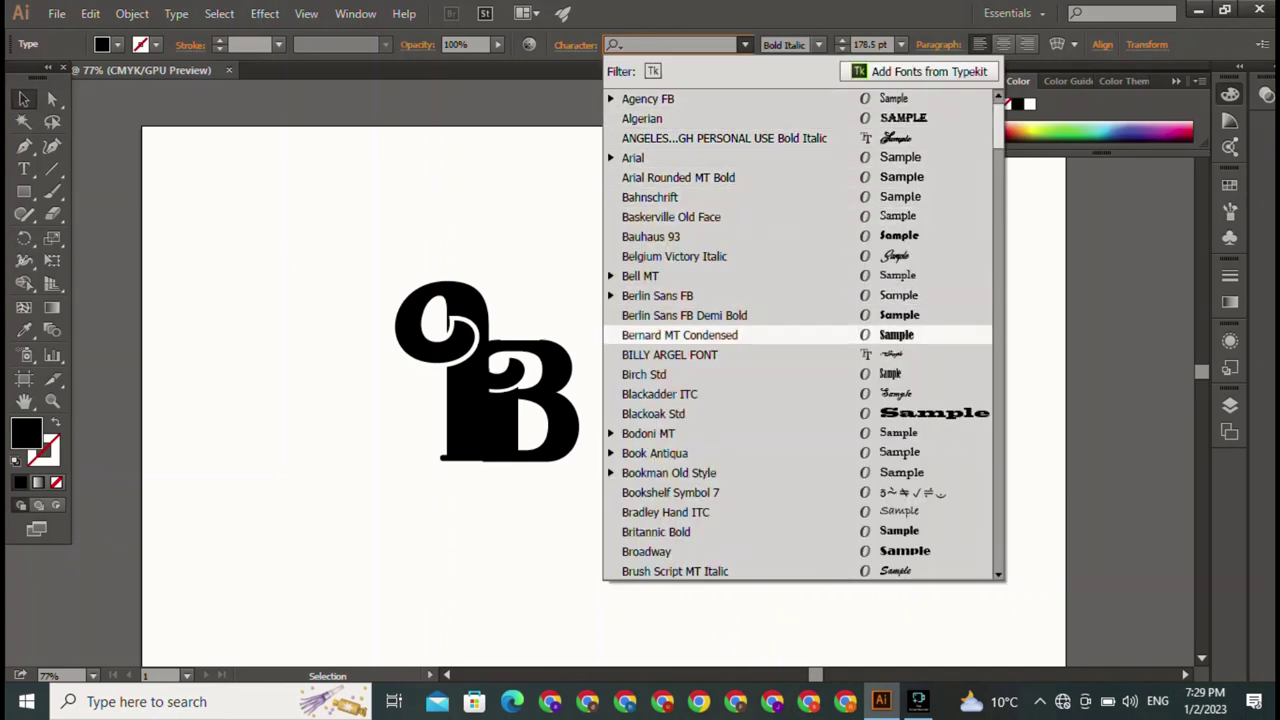
{"action": "left_click", "coordinate": [670, 354]}
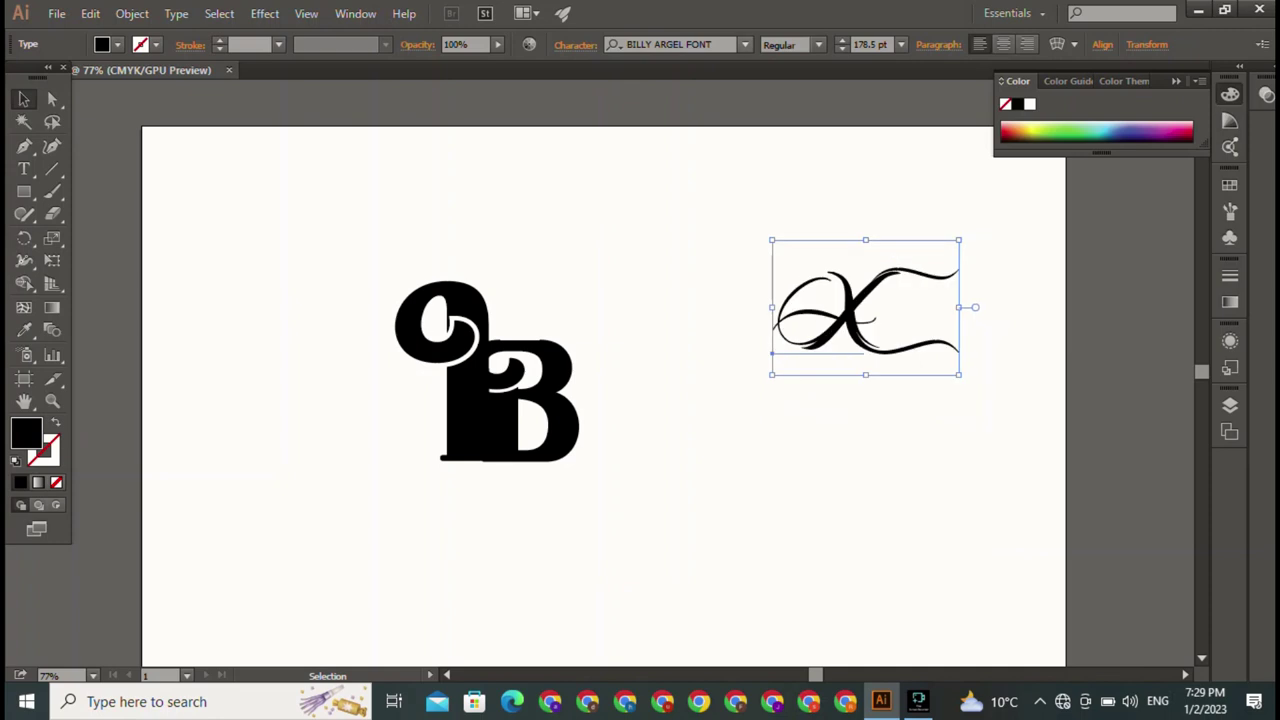
- Move the X against the B and try Belgium Victory Italic on it
{"action": "mouse_move", "coordinate": [771, 353]}
{"action": "left_mouse_down"}
{"action": "mouse_move", "coordinate": [531, 468]}
{"action": "mouse_move", "coordinate": [579, 469]}
{"action": "left_mouse_up"}
{"action": "key", "text": "ctrl+shift+a"}
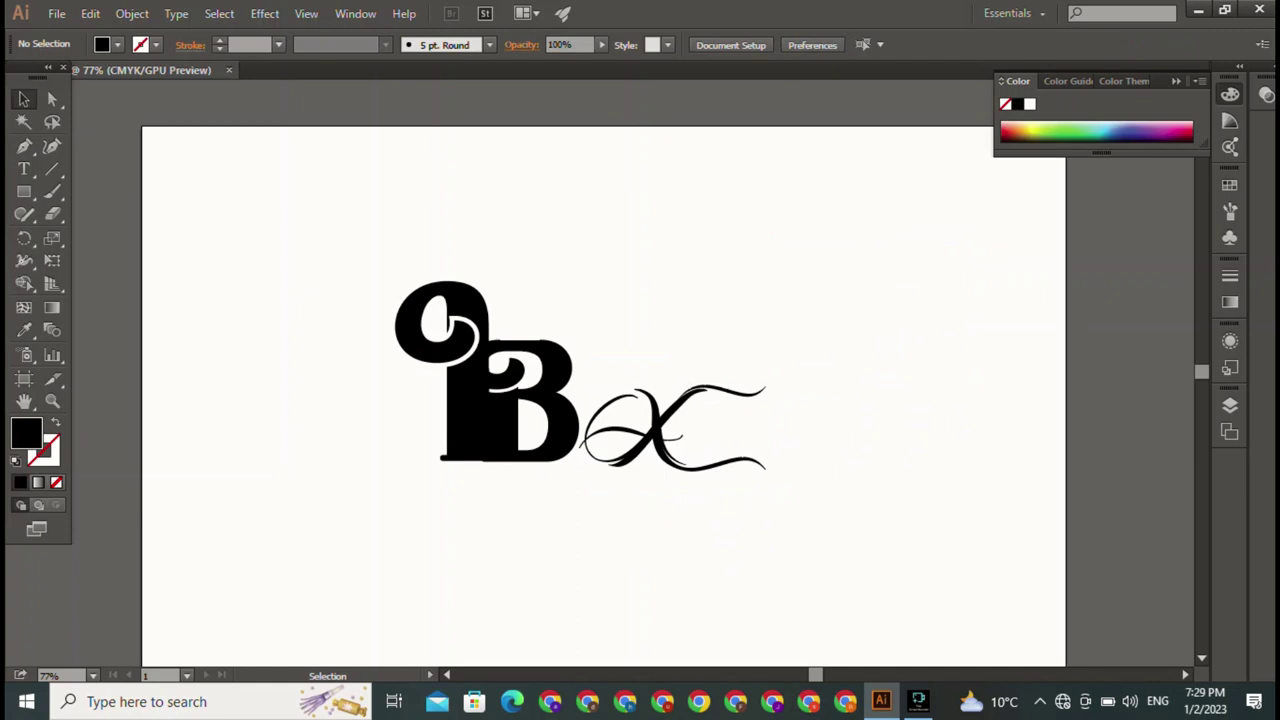
{"action": "left_click", "coordinate": [579, 469]}
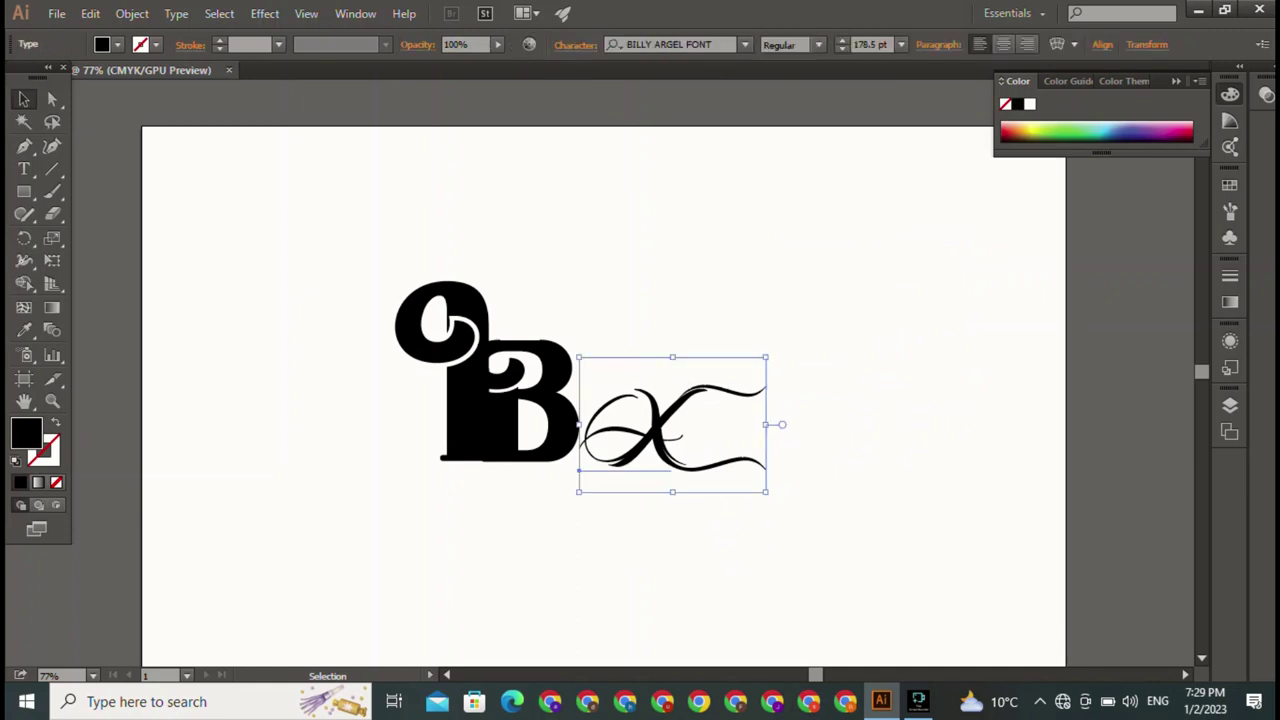
{"action": "left_click", "coordinate": [745, 44]}
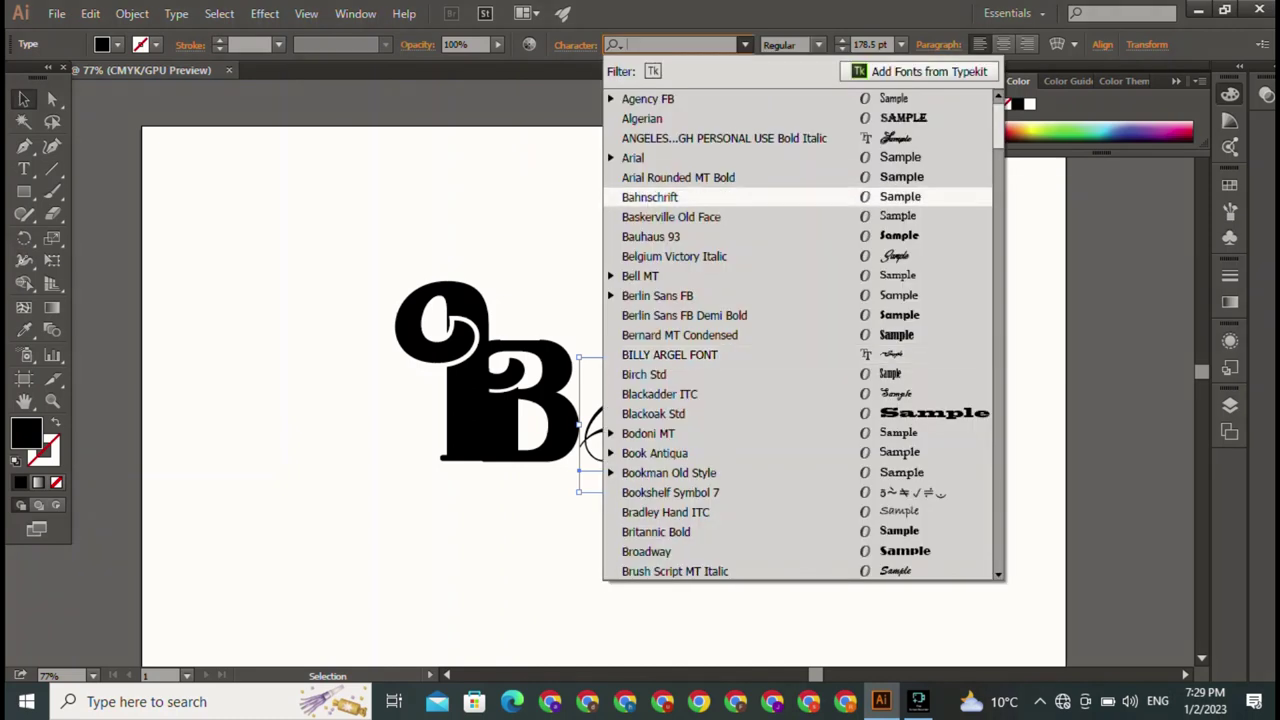
{"action": "left_click", "coordinate": [674, 256]}
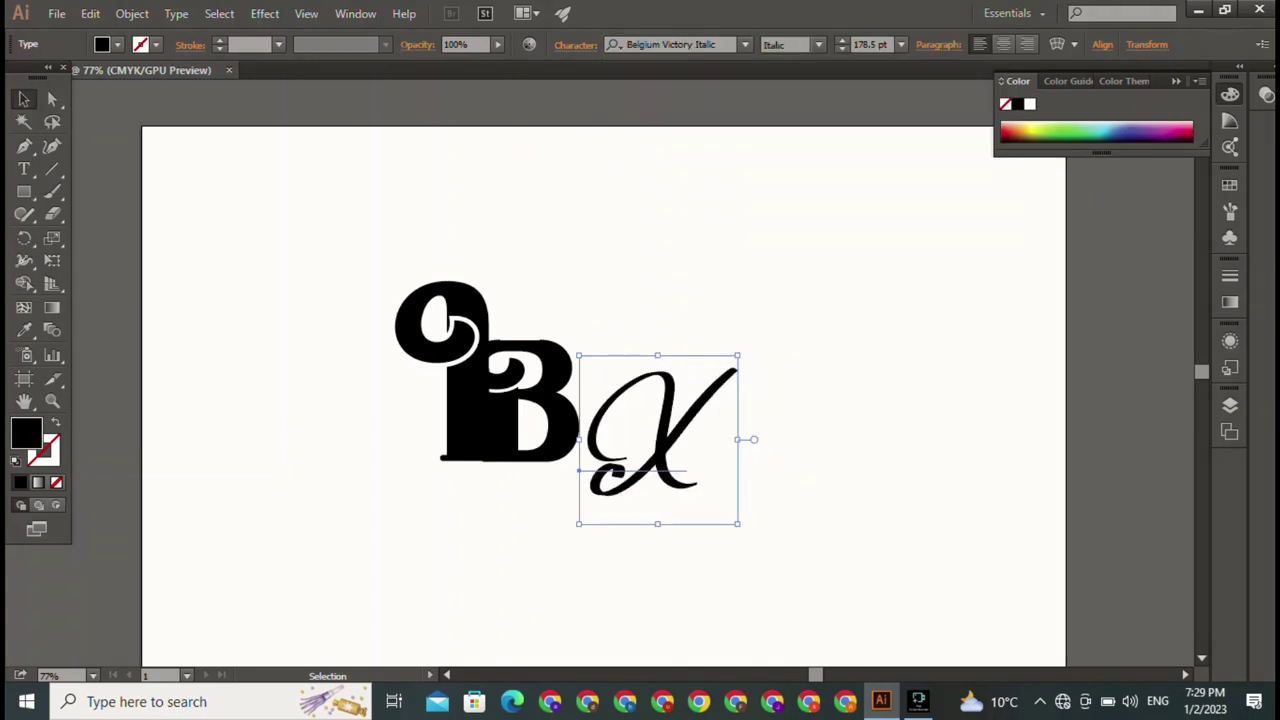
- Try Brush Script MT Italic on the X, then set it in Capture it
{"action": "left_click", "coordinate": [745, 44]}
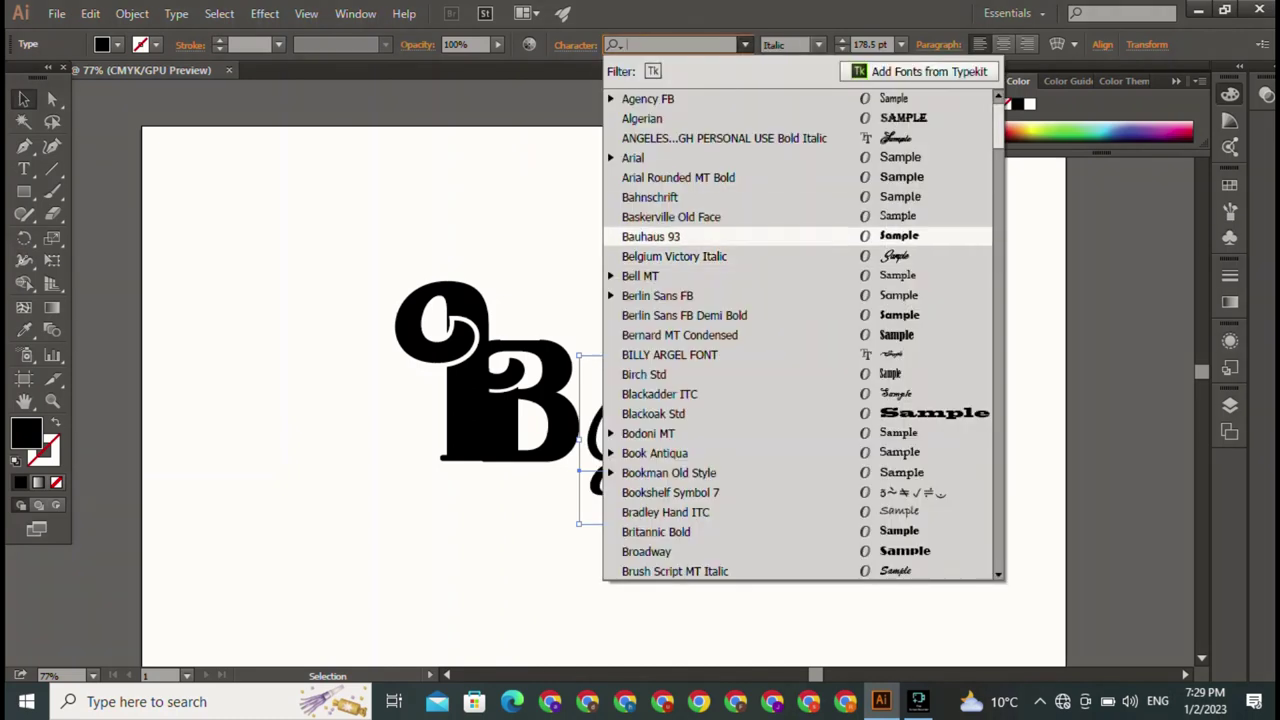
{"action": "key", "text": "Down"}
{"action": "key", "text": "Down"}
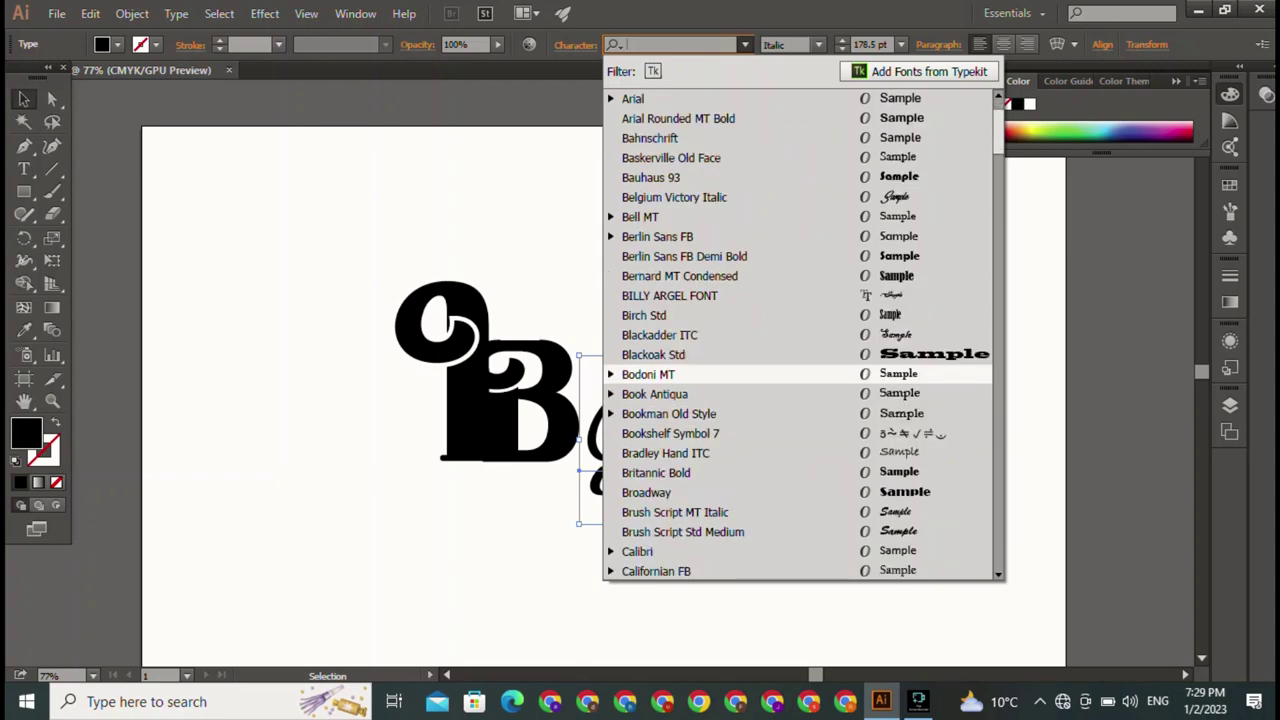
{"action": "key", "text": "Down"}
{"action": "key", "text": "Down"}
{"action": "key", "text": "Down"}
{"action": "key", "text": "Down"}
{"action": "key", "text": "Down"}
{"action": "key", "text": "Down"}
{"action": "key", "text": "Return"}
{"action": "key", "text": "Up"}
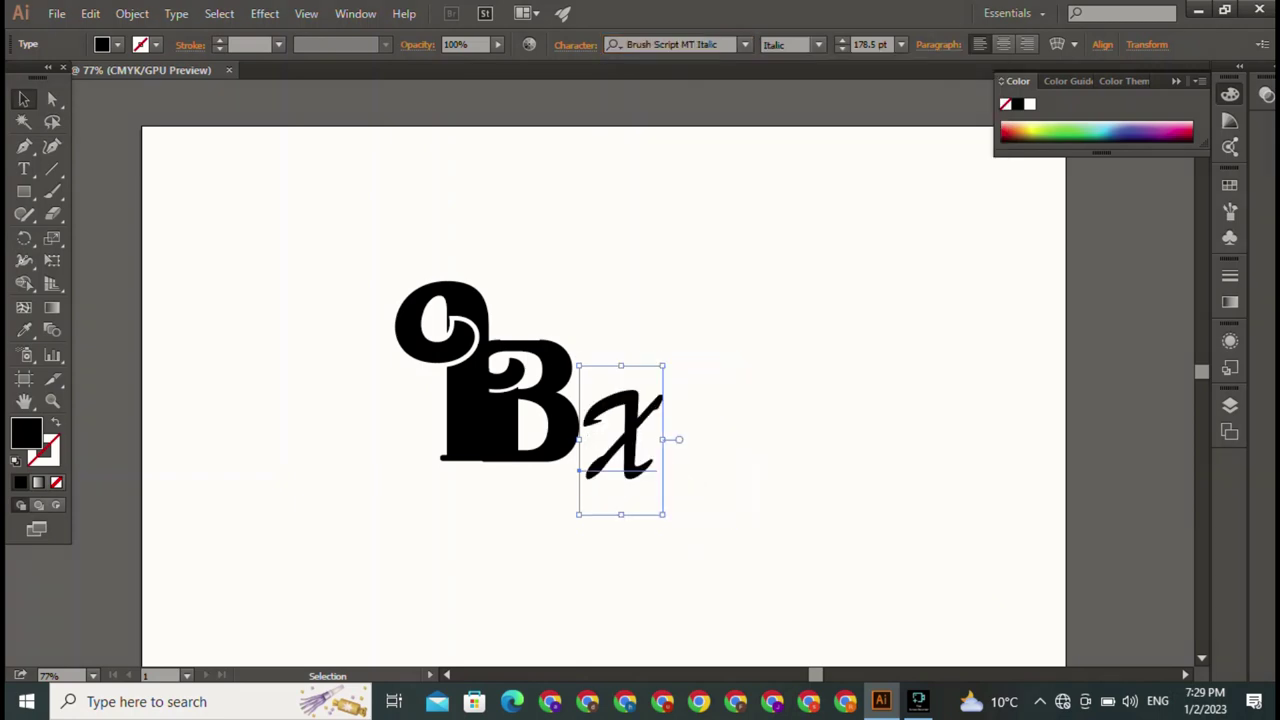
{"action": "left_click", "coordinate": [745, 44]}
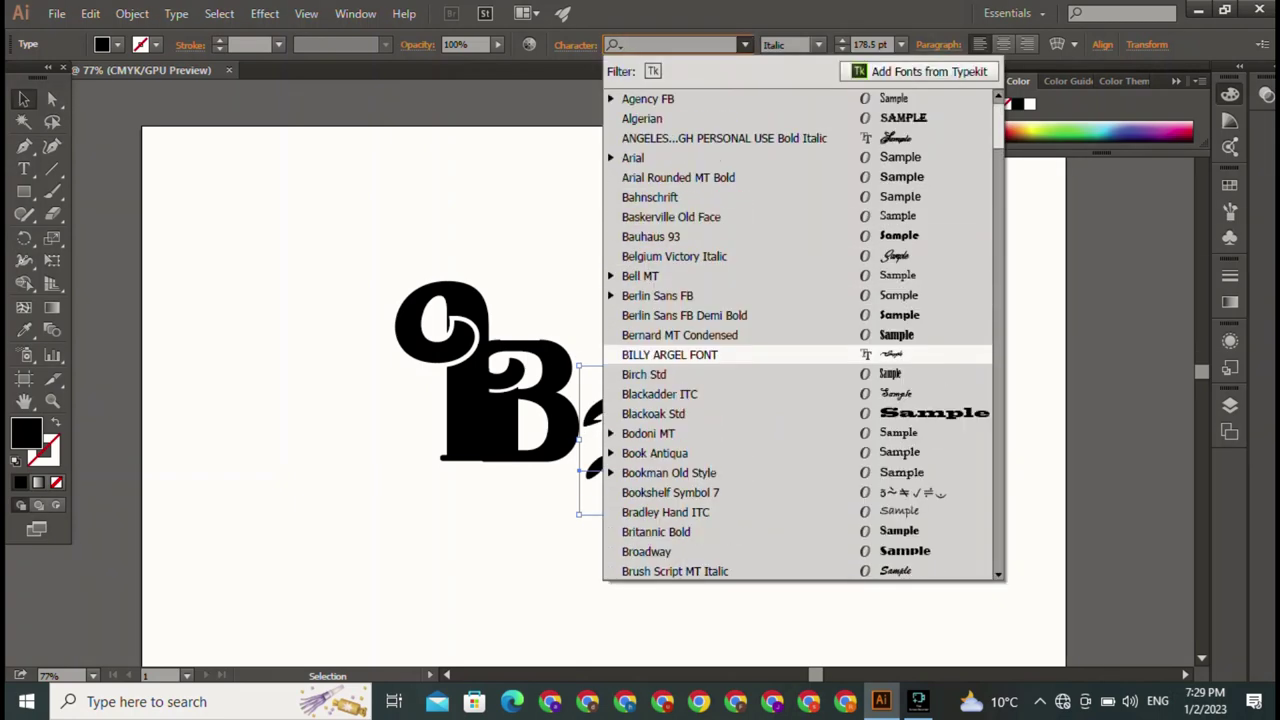
{"action": "key", "text": "Up"}
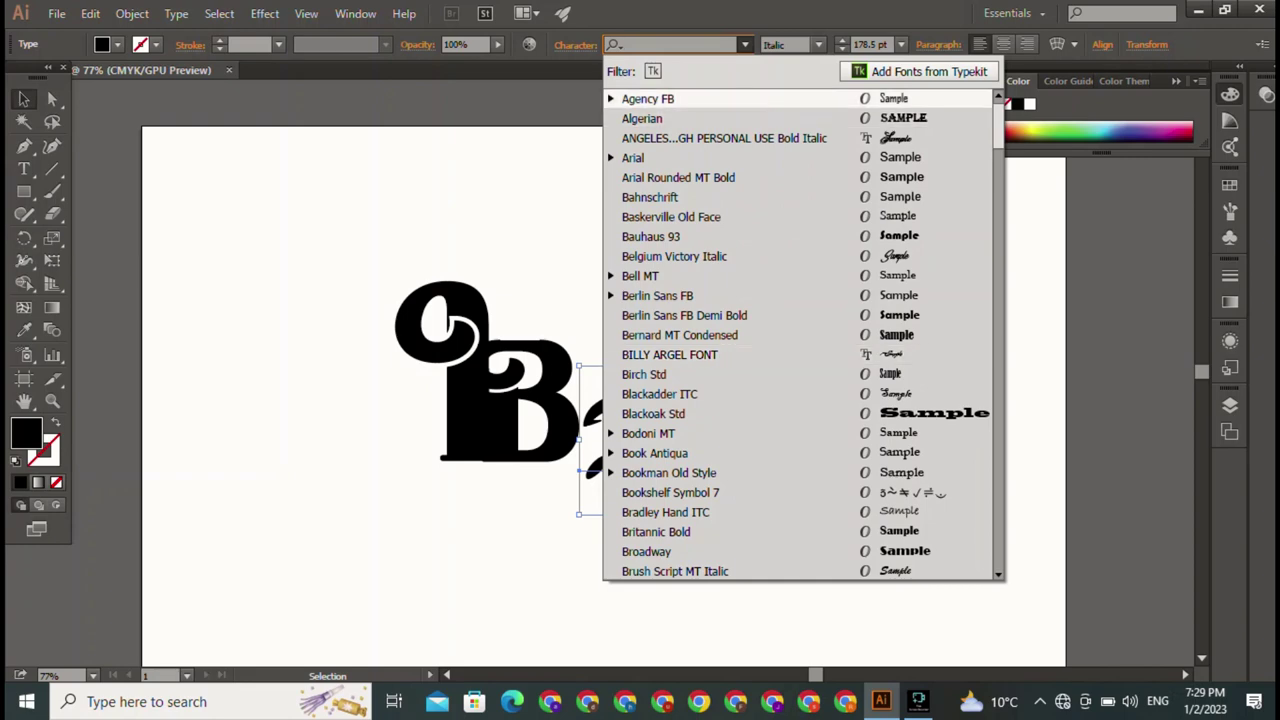
{"action": "scroll", "coordinate": [800, 335], "scroll_direction": "down", "scroll_amount": 1}
{"action": "scroll", "coordinate": [800, 335], "scroll_direction": "down", "scroll_amount": 1}
{"action": "scroll", "coordinate": [800, 335], "scroll_direction": "down", "scroll_amount": 3}
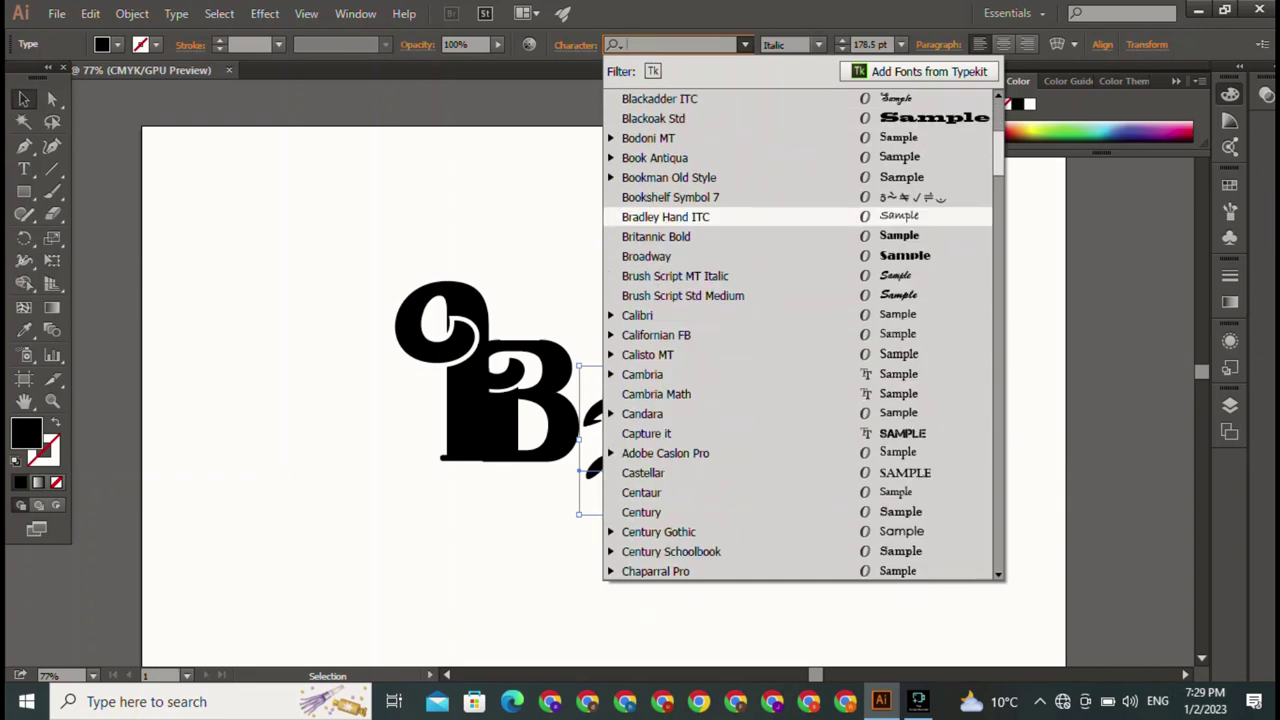
{"action": "scroll", "coordinate": [800, 216], "scroll_direction": "down", "scroll_amount": 3}
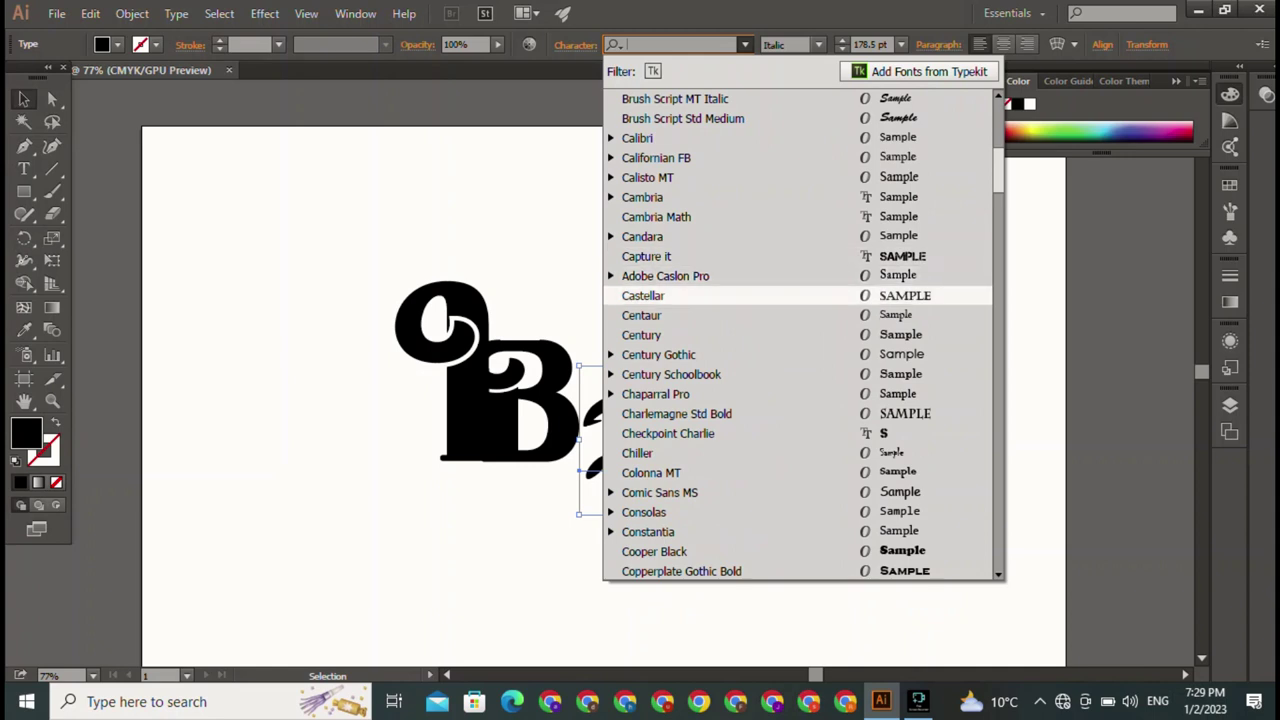
{"action": "left_click", "coordinate": [660, 256]}
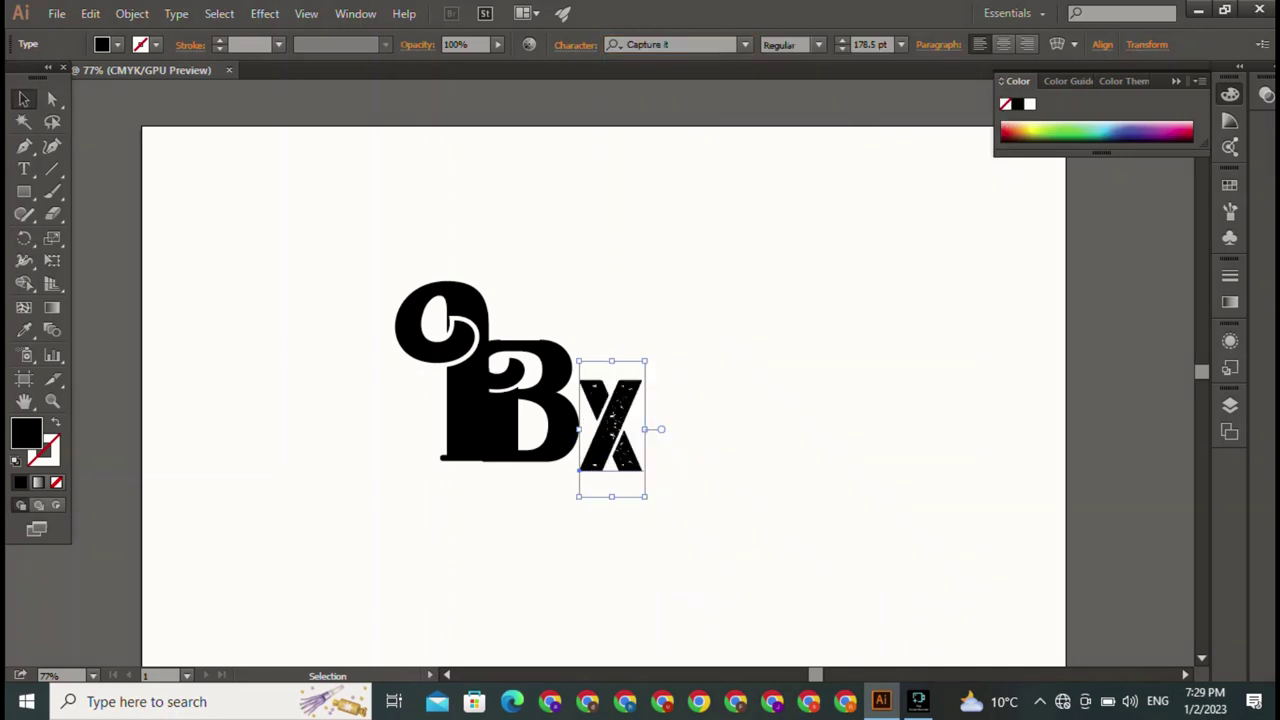
- Nudge the X a few pixels until it sits snugly at the B's lower right
{"action": "key", "text": "ctrl+shift+a"}
{"action": "left_click_drag", "start_coordinate": [610, 420], "coordinate": [608, 420]}
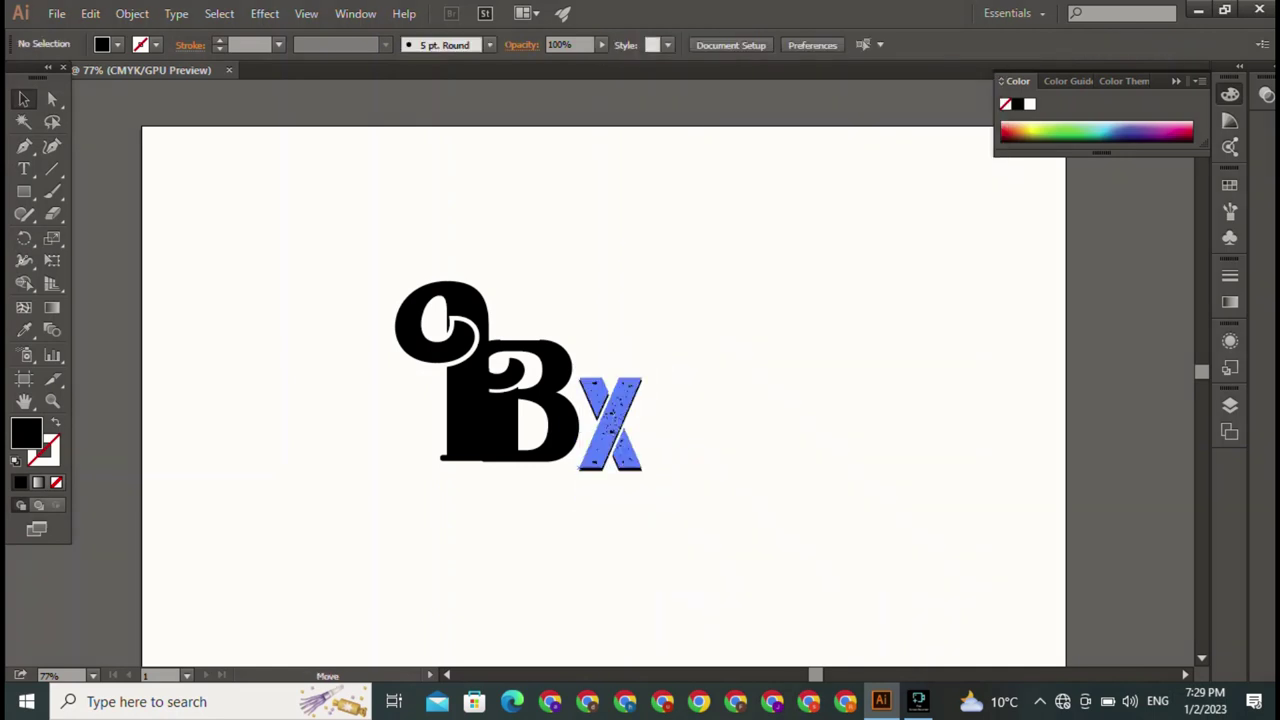
{"action": "key", "text": "ctrl+shift+a"}
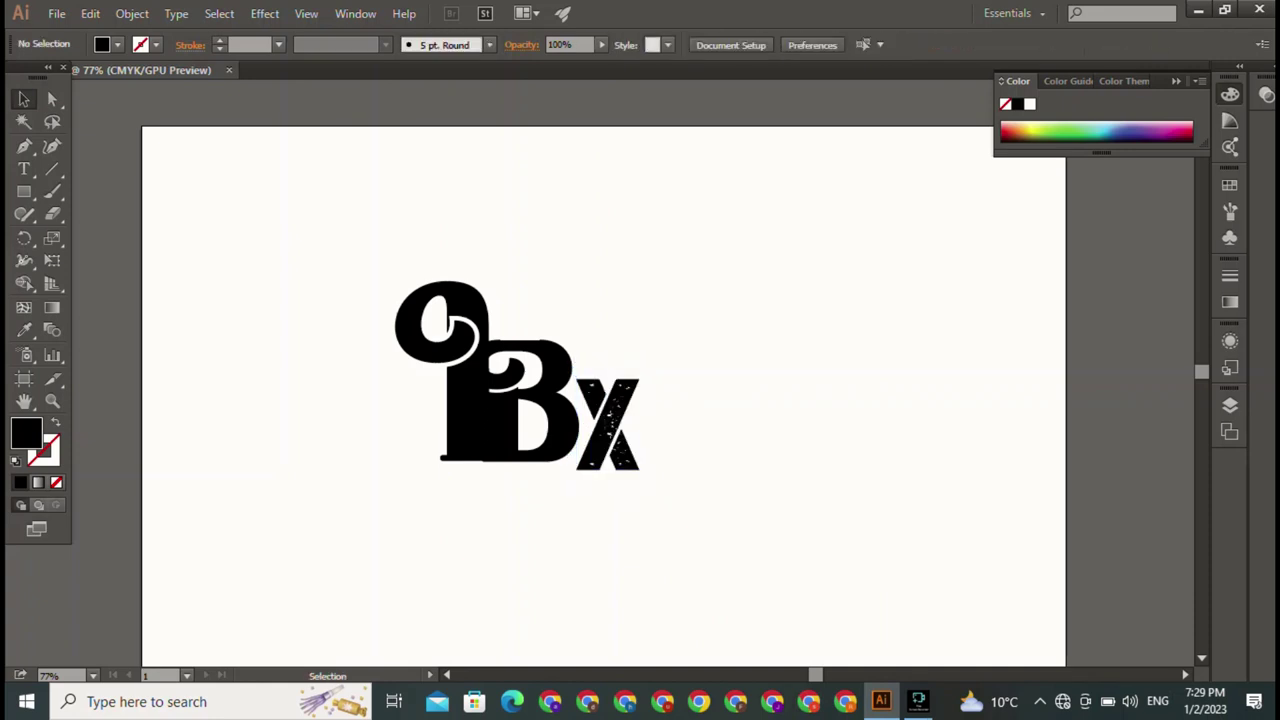
{"action": "left_click_drag", "start_coordinate": [608, 420], "coordinate": [608, 407]}
{"action": "key", "text": "ctrl+shift+a"}
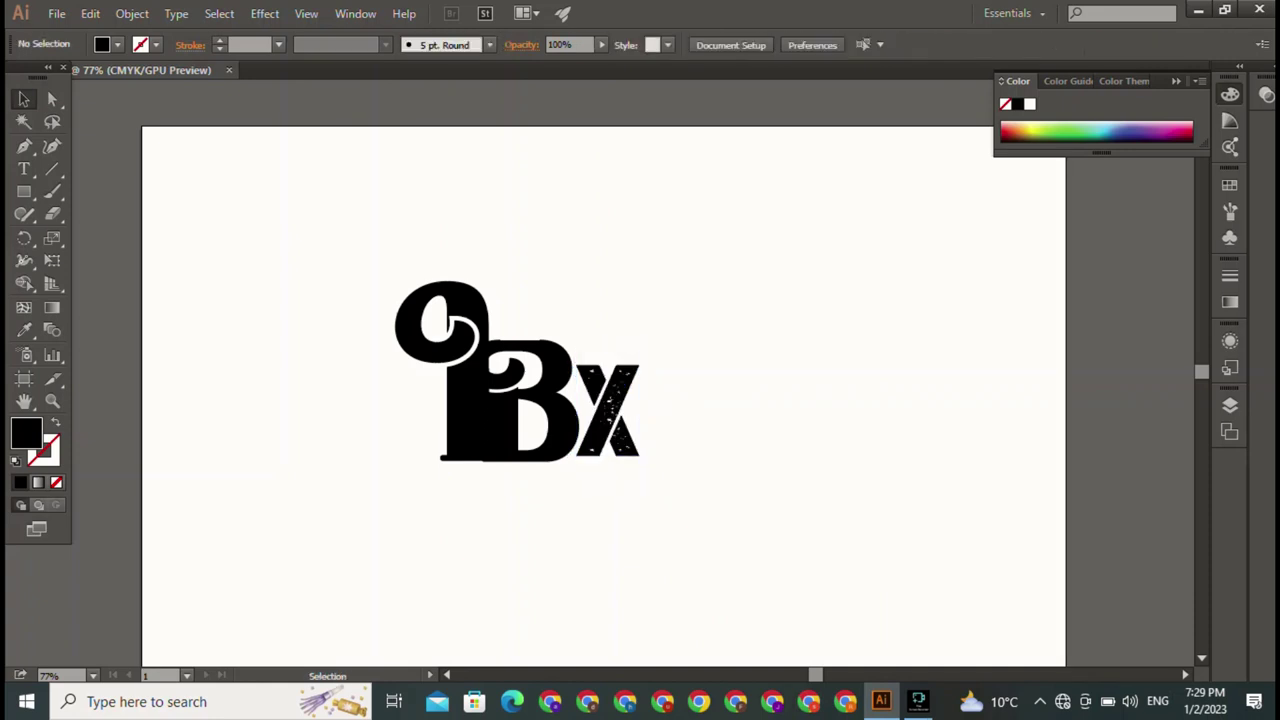
{"action": "key", "text": "ctrl+a"}
{"action": "key", "text": "ctrl+shift+a"}
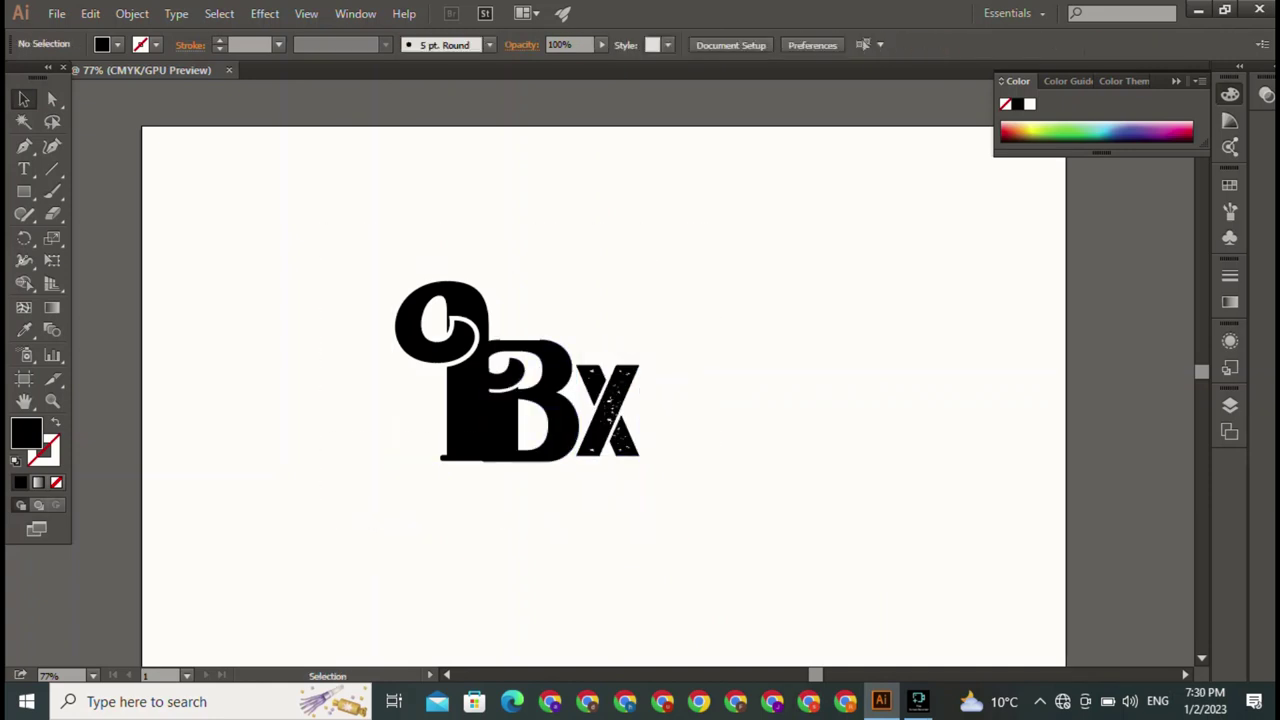
{"action": "left_click_drag", "start_coordinate": [608, 410], "coordinate": [608, 417]}
{"action": "key", "text": "ctrl+shift+a"}
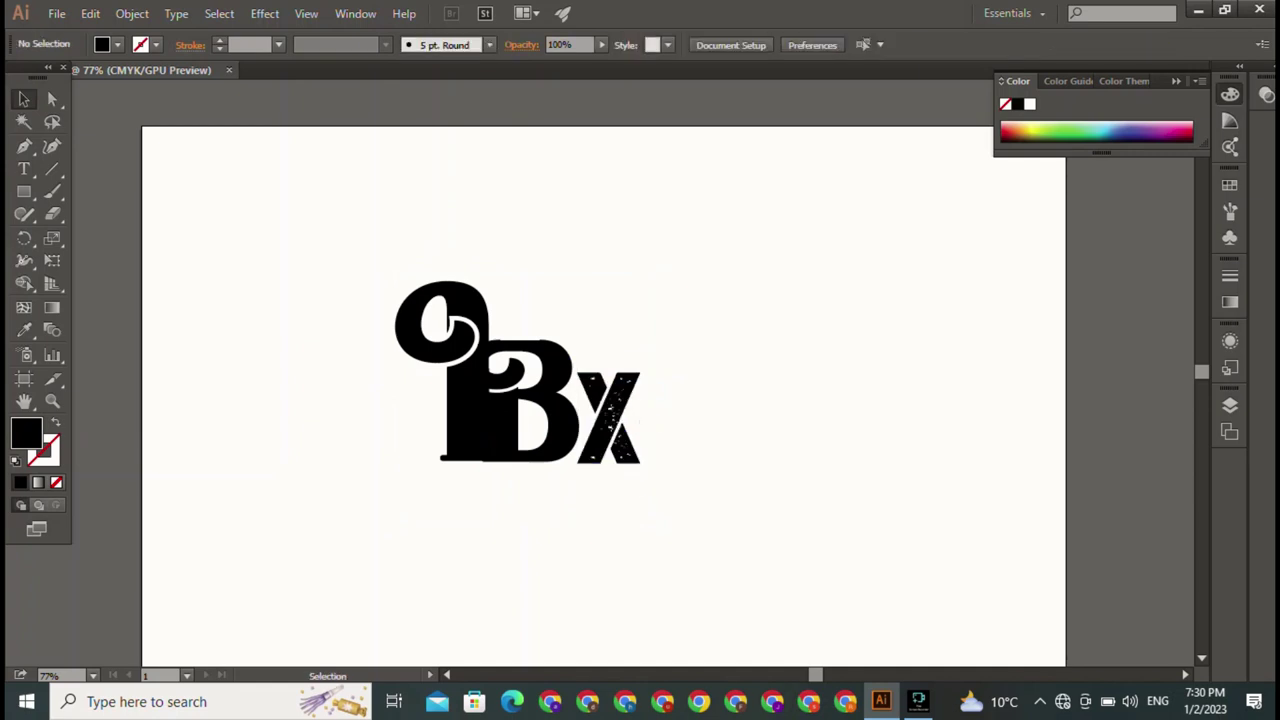
{"action": "key", "text": "ctrl+a"}
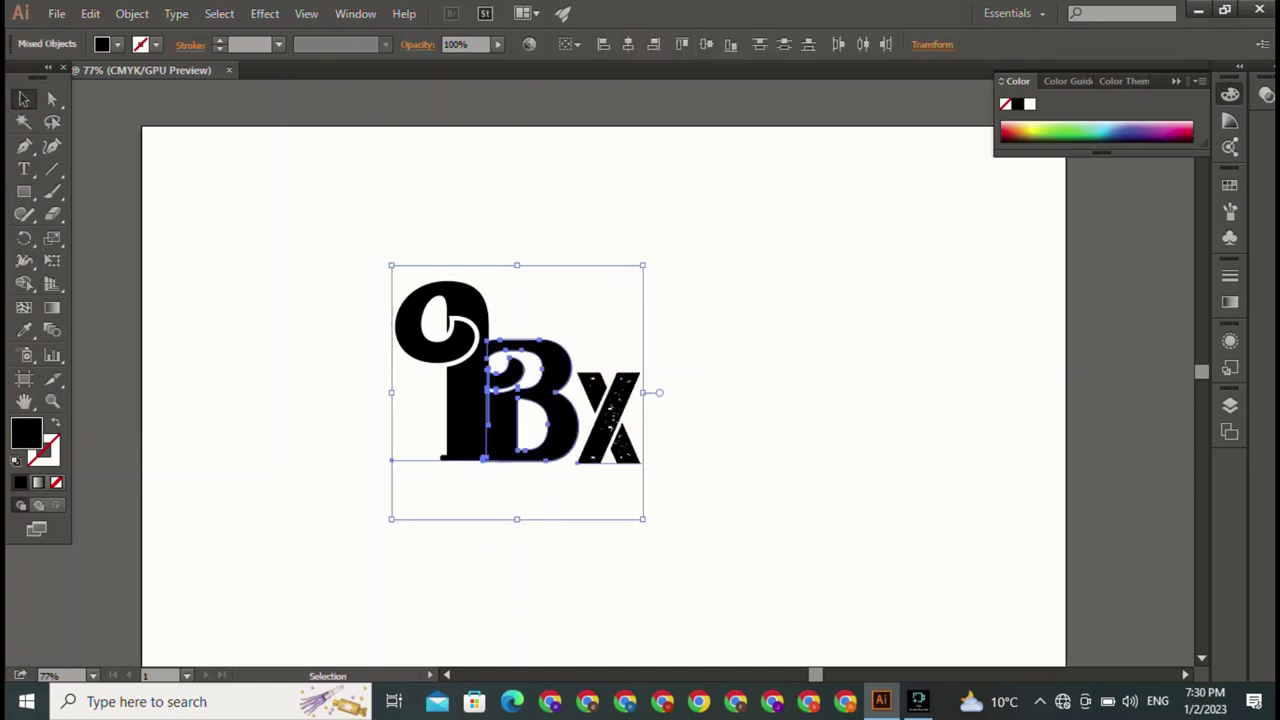
{"action": "key", "text": "ctrl+shift+a"}
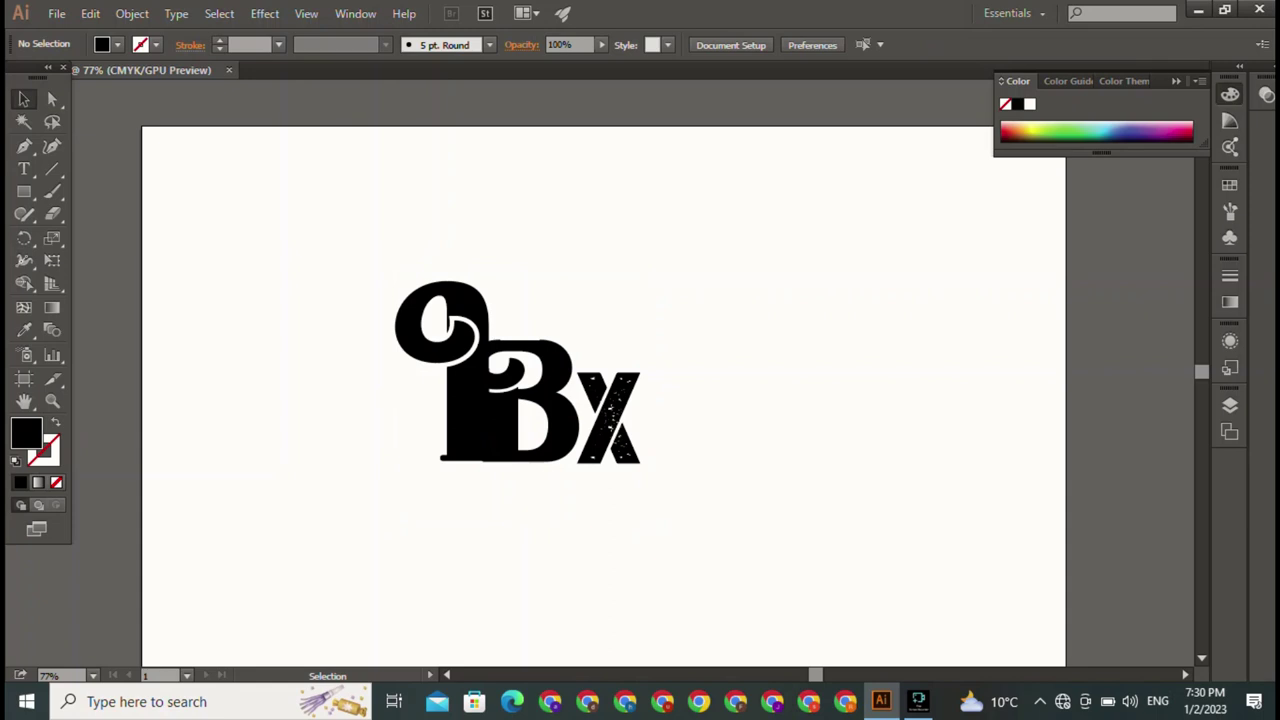
{"action": "left_click", "coordinate": [608, 415]}
- Shrink the X to about 40 pt and tuck it inside the B's lower bowl
{"action": "left_click_drag", "start_coordinate": [642, 354], "coordinate": [620, 404]}
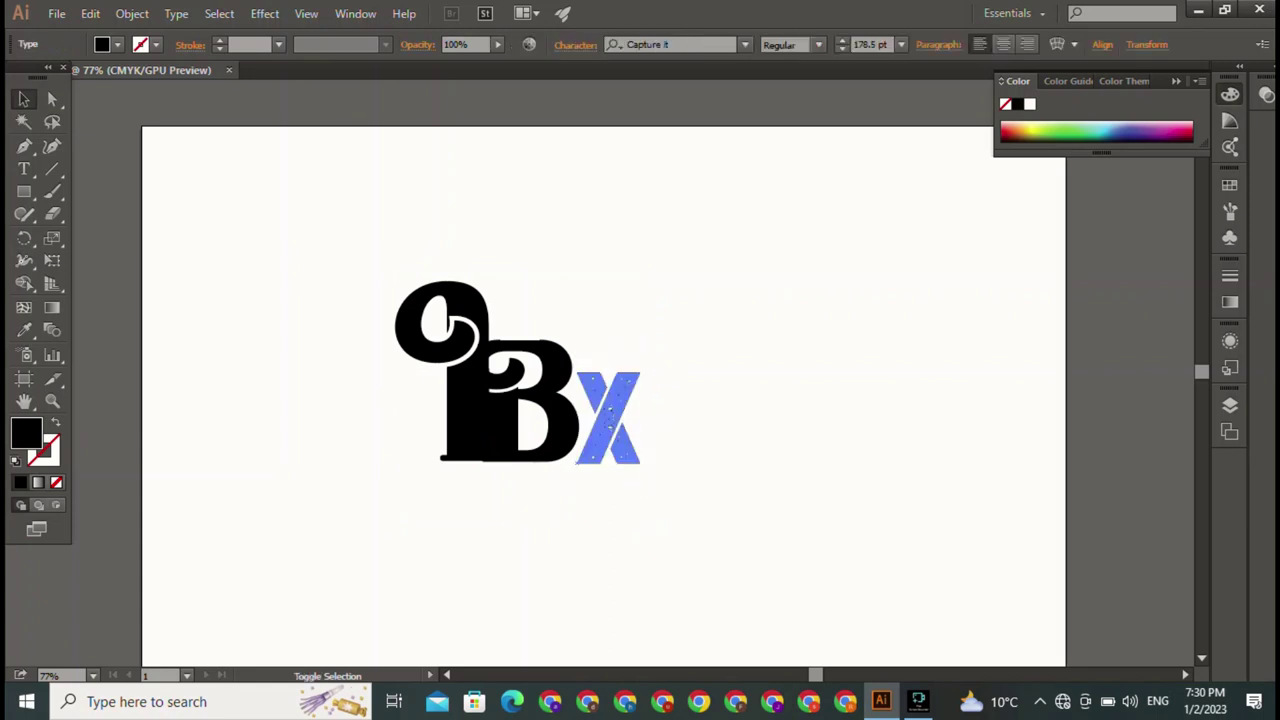
{"action": "mouse_move", "coordinate": [597, 446]}
{"action": "left_mouse_down"}
{"action": "mouse_move", "coordinate": [597, 422]}
{"action": "mouse_move", "coordinate": [668, 410]}
{"action": "left_mouse_up"}
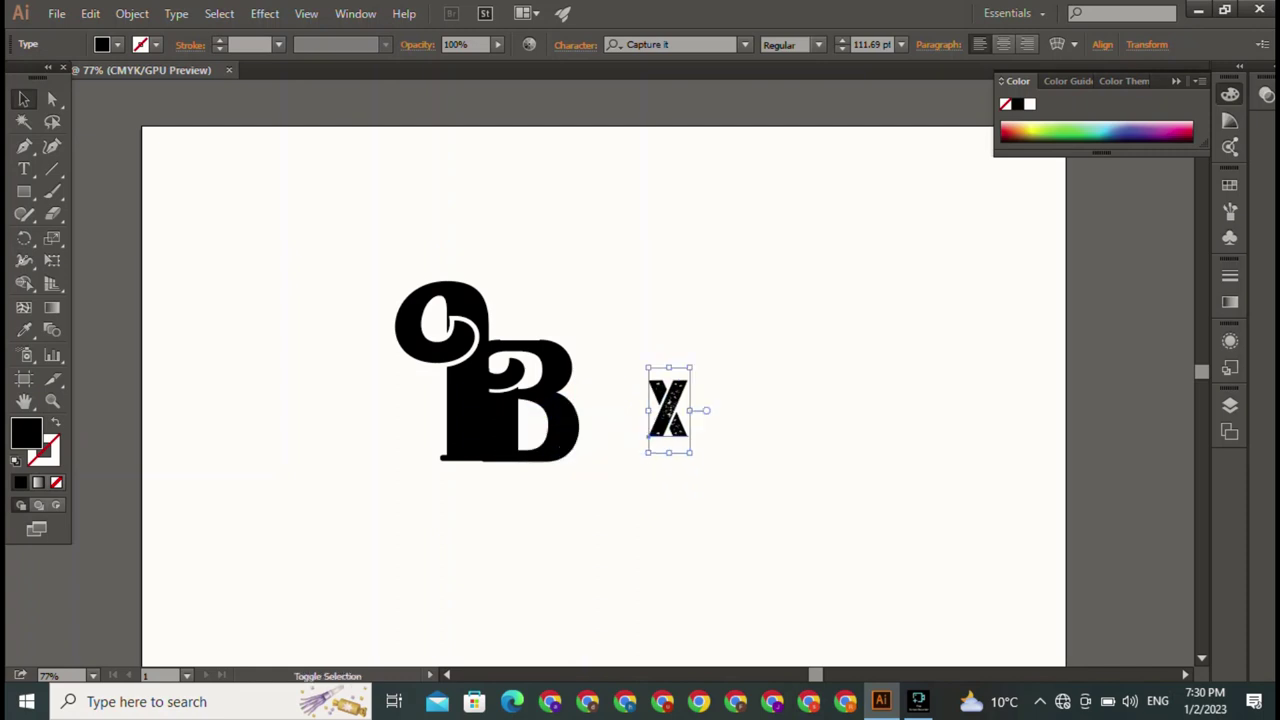
{"action": "mouse_move", "coordinate": [691, 368]}
{"action": "left_mouse_down"}
{"action": "mouse_move", "coordinate": [665, 421]}
{"action": "mouse_move", "coordinate": [531, 427]}
{"action": "left_mouse_up"}
{"action": "key", "text": "ctrl+shift+a"}
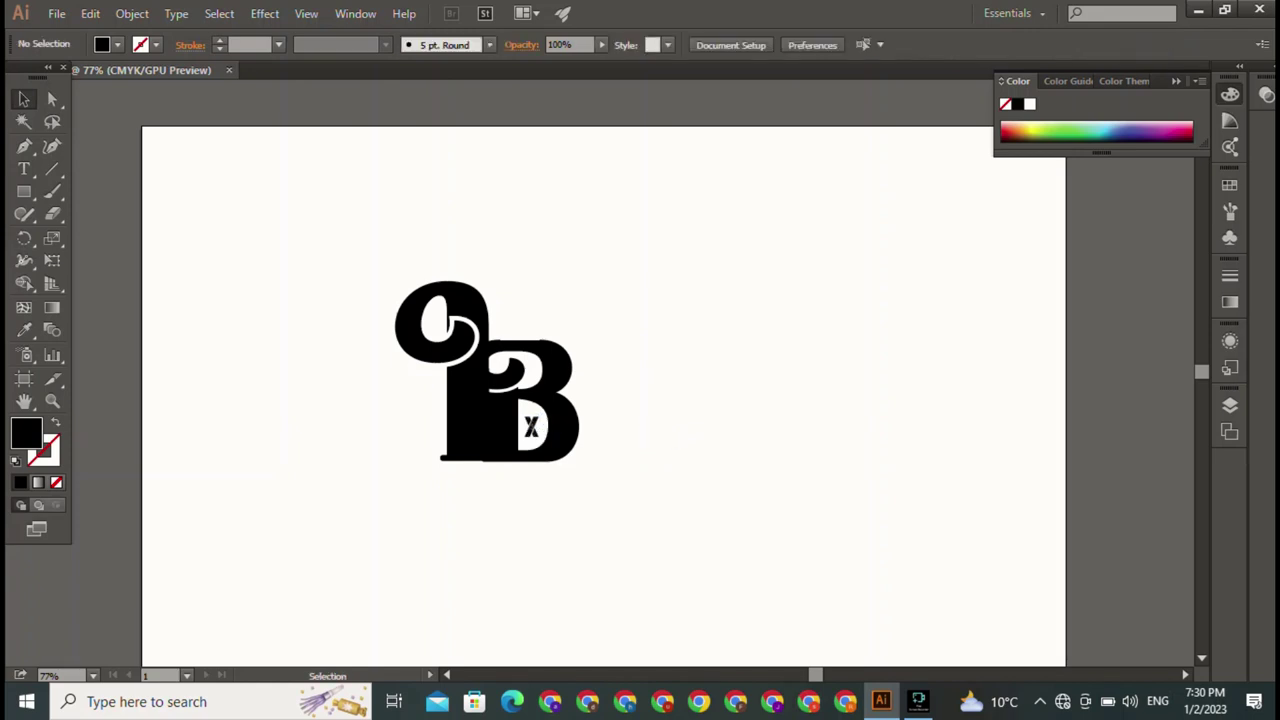
{"action": "left_click", "coordinate": [531, 427]}
{"action": "left_click_drag", "start_coordinate": [531, 427], "coordinate": [531, 424]}
{"action": "key", "text": "ctrl+shift+a"}
- Move the whole IB monogram up and to the right on the page
{"action": "key", "text": "ctrl+a"}
{"action": "left_click_drag", "start_coordinate": [460, 400], "coordinate": [584, 304]}
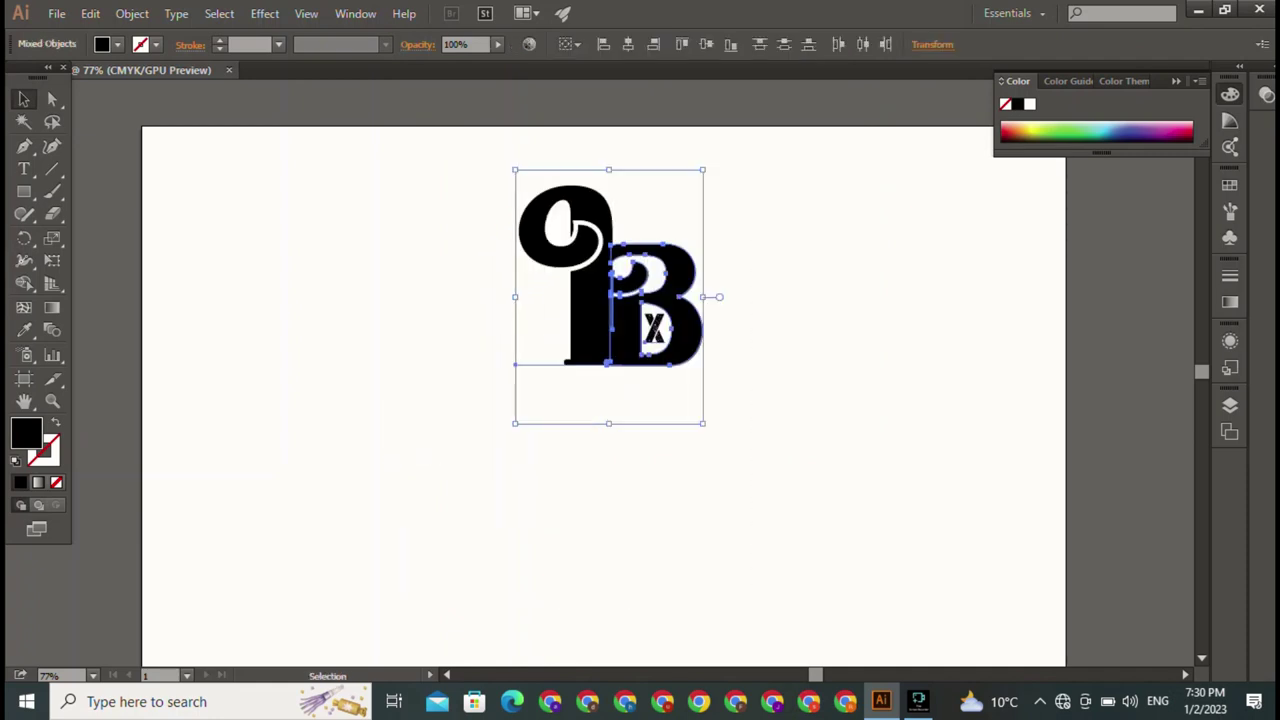
{"action": "key", "text": "ctrl+shift+a"}
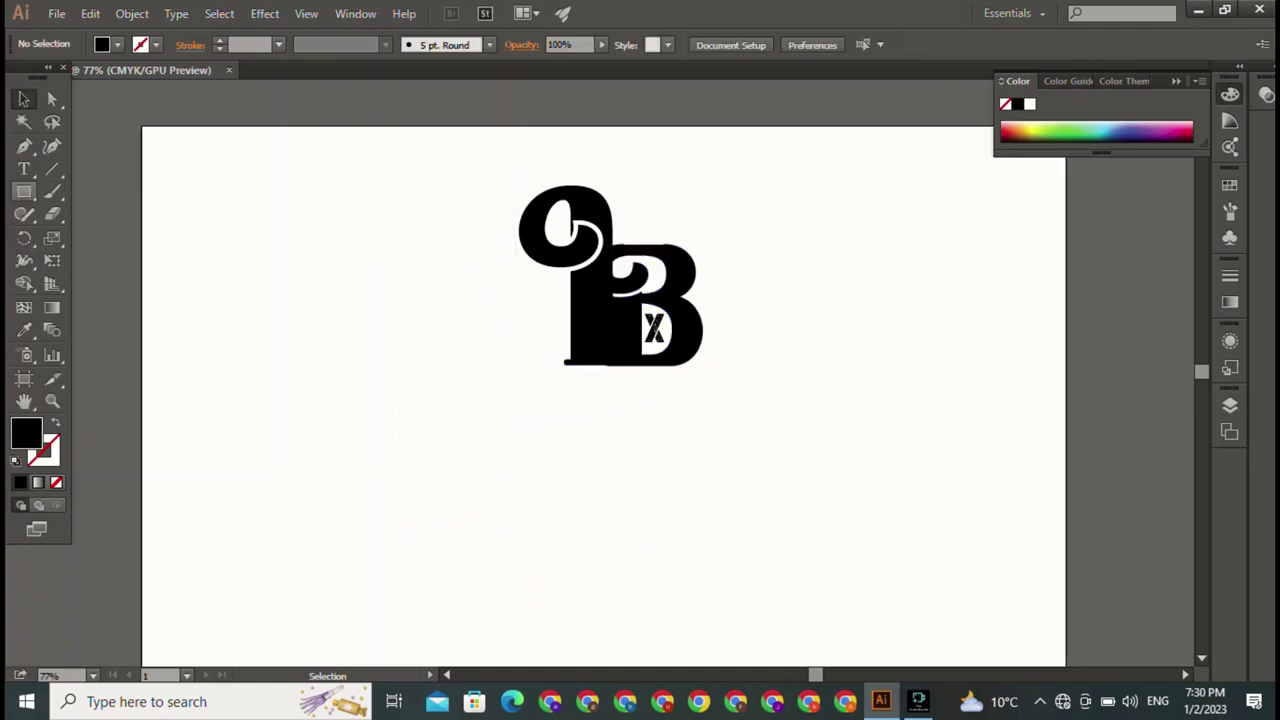
{"action": "left_click", "coordinate": [24, 191]}
- Draw a thin black bar under the monogram, about 409 × 6.5 pt
{"action": "left_click_drag", "start_coordinate": [400, 434], "coordinate": [755, 434]}
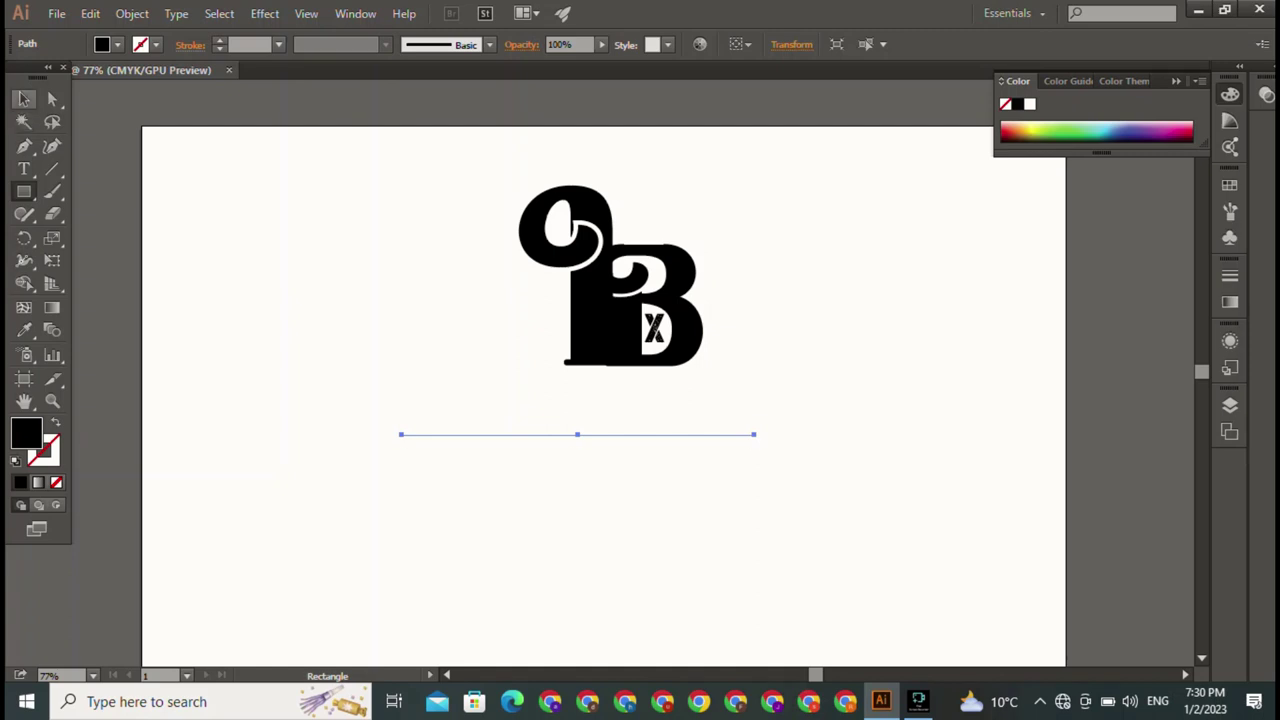
{"action": "left_click", "coordinate": [24, 98]}
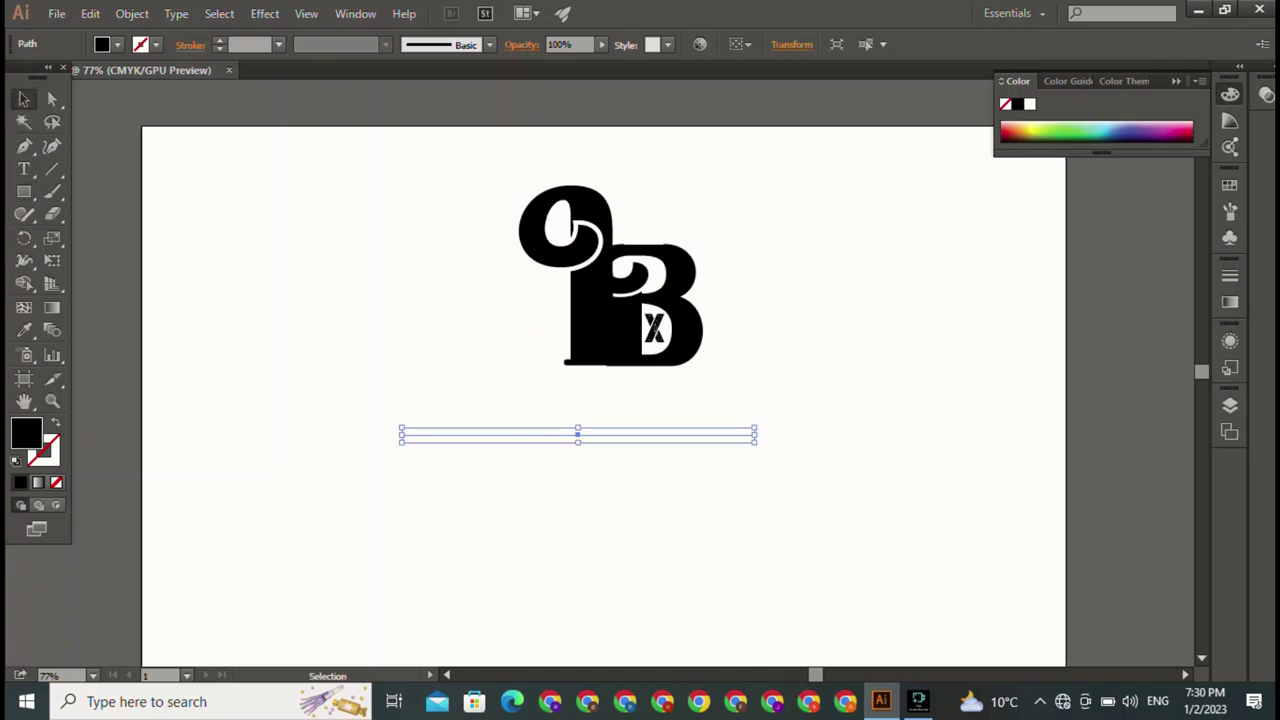
{"action": "key", "text": "Up"}
{"action": "key", "text": "Up"}
{"action": "key", "text": "Up"}
{"action": "key", "text": "Up"}
{"action": "key", "text": "Up"}
{"action": "key", "text": "Up"}
{"action": "key", "text": "Delete"}
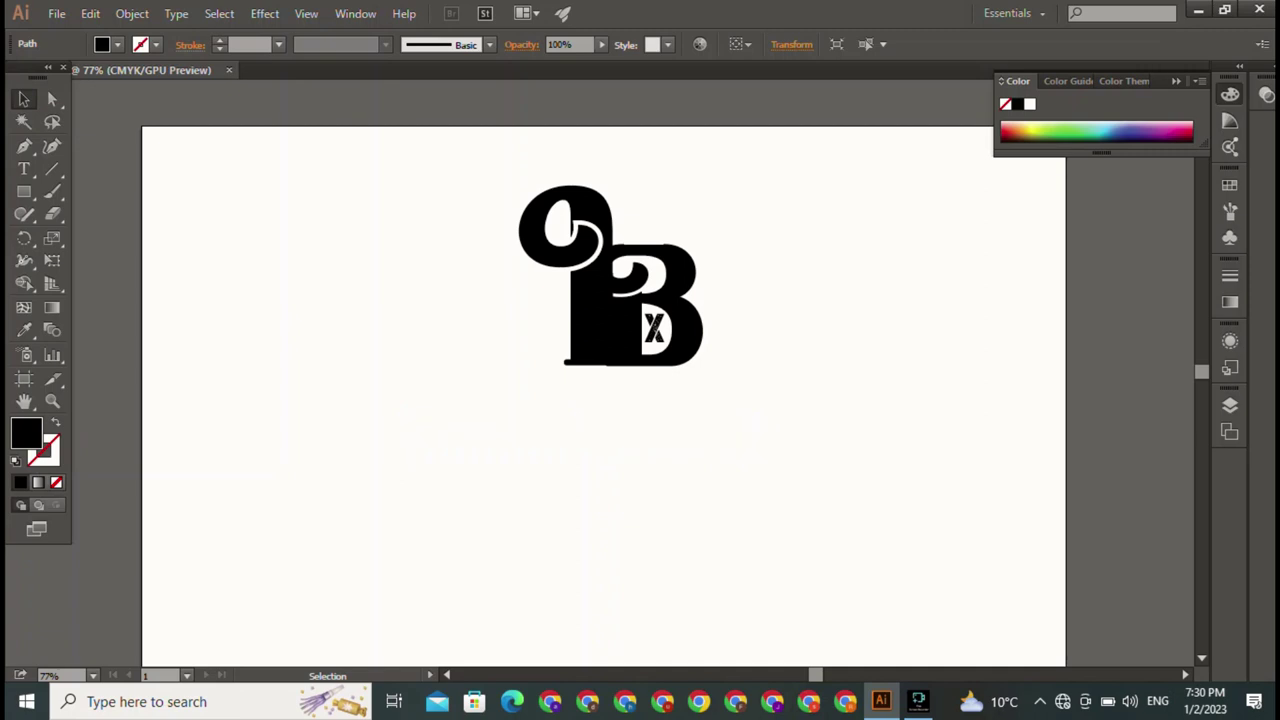
{"action": "key", "text": "m"}
{"action": "key", "text": "m"}
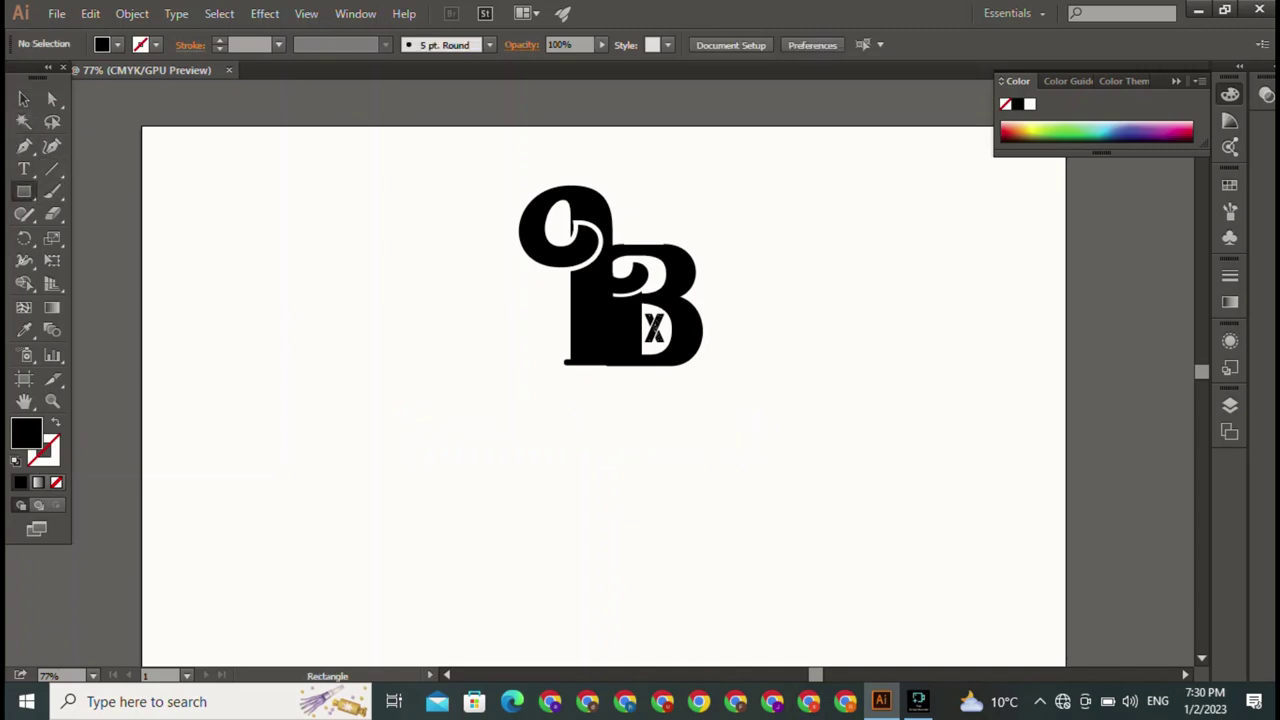
{"action": "left_click_drag", "start_coordinate": [487, 437], "coordinate": [783, 447]}
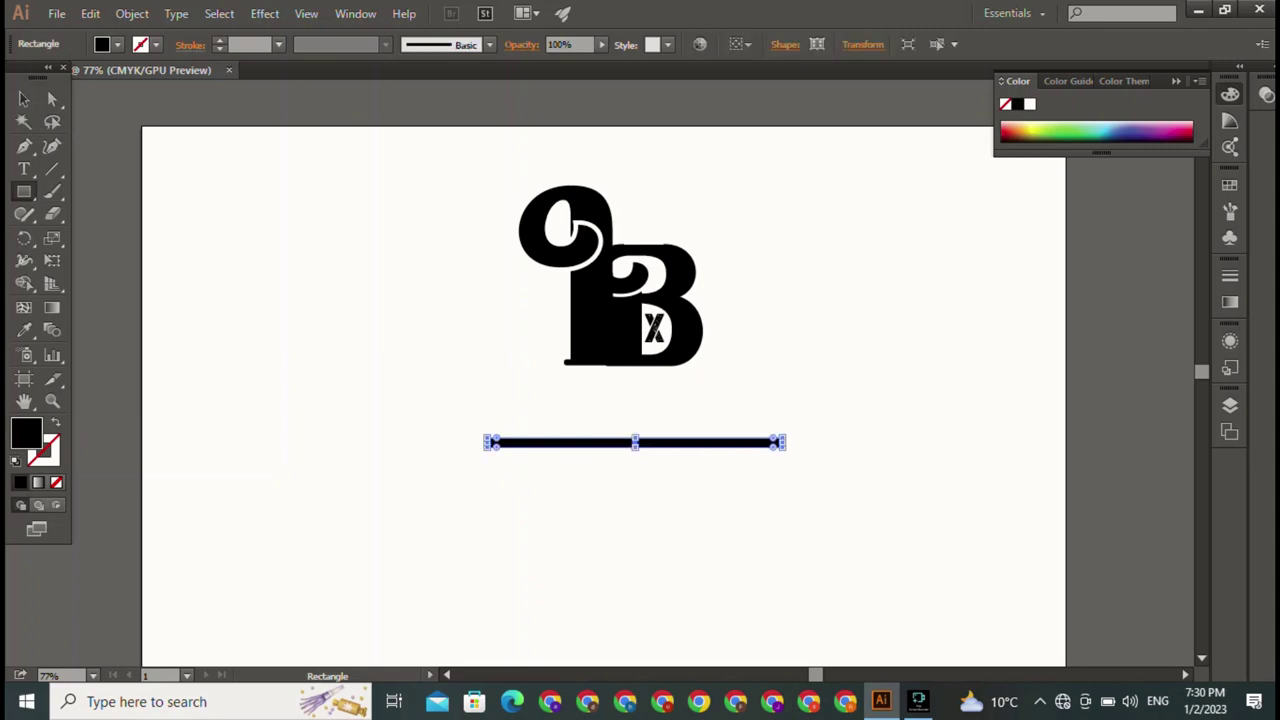
{"action": "key", "text": "v"}
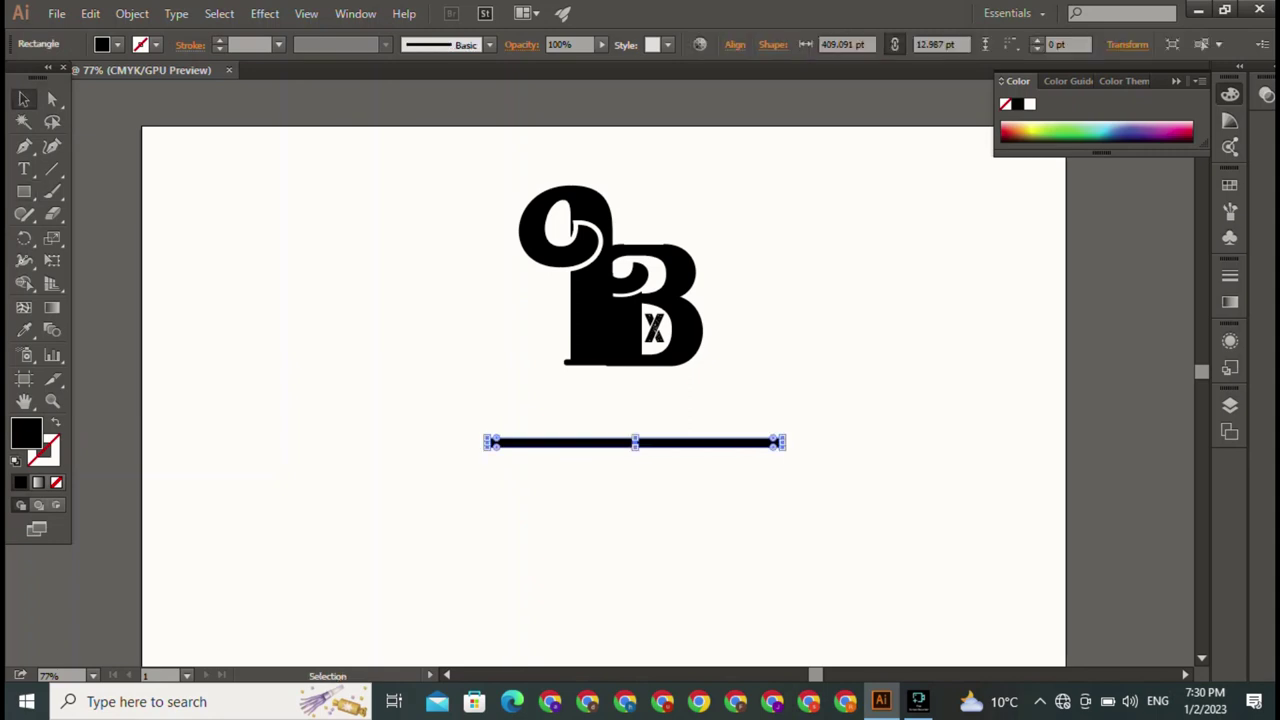
{"action": "left_click_drag", "start_coordinate": [635, 437], "coordinate": [624, 382]}
{"action": "key", "text": "ctrl+shift+a"}
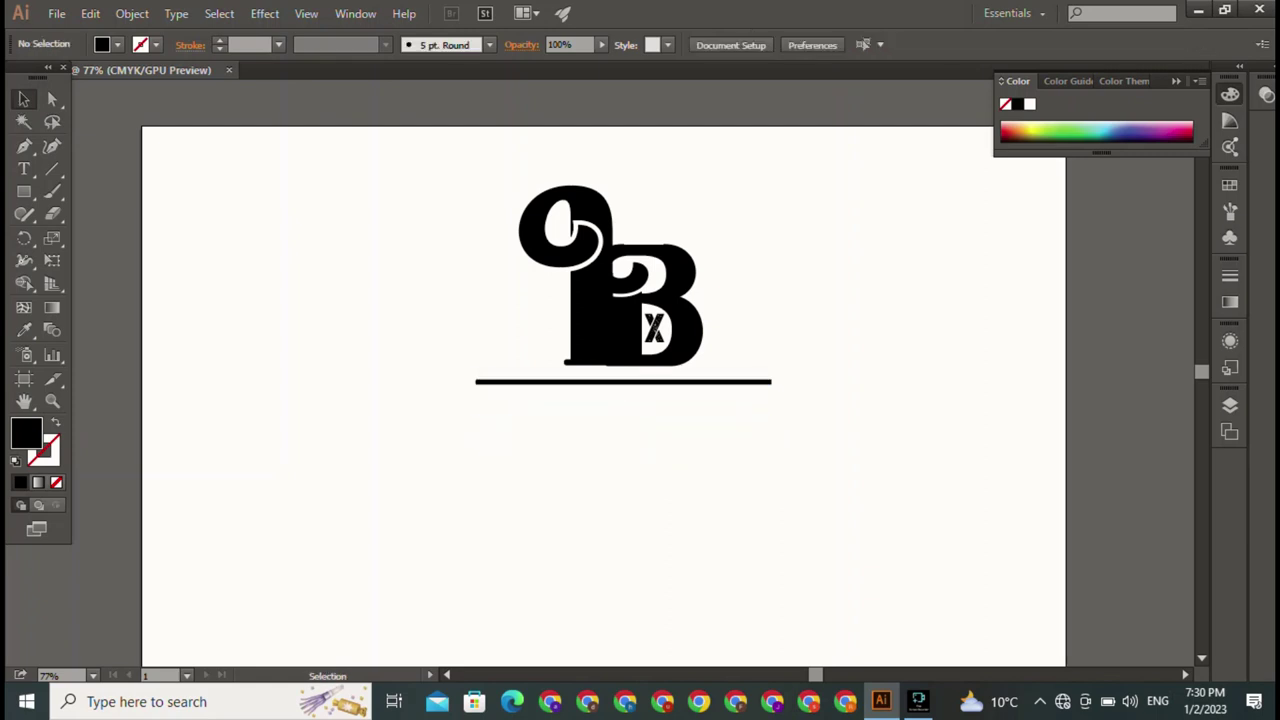
- Lower the letter artwork slightly so its base rests just above the black bar
{"action": "left_click", "coordinate": [680, 300]}
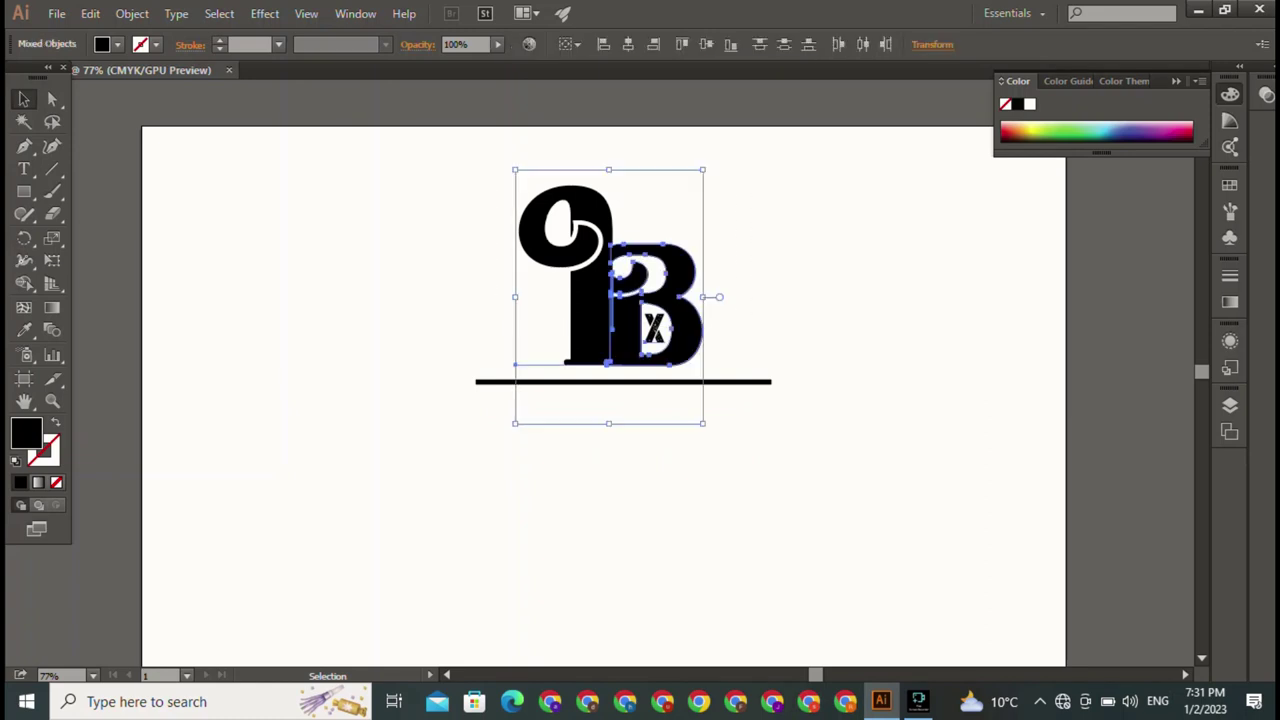
{"action": "left_click_drag", "start_coordinate": [590, 300], "coordinate": [590, 307]}
{"action": "key", "text": "ctrl+shift+a"}
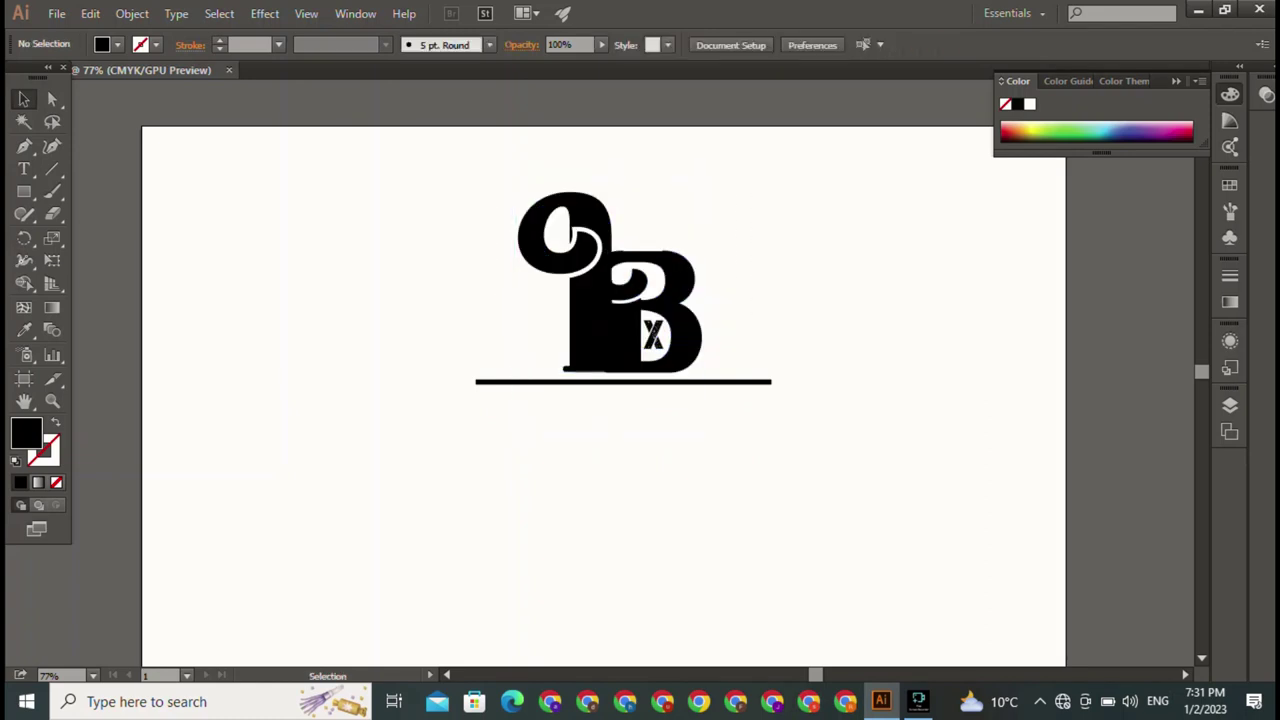
{"action": "left_click", "coordinate": [675, 300]}
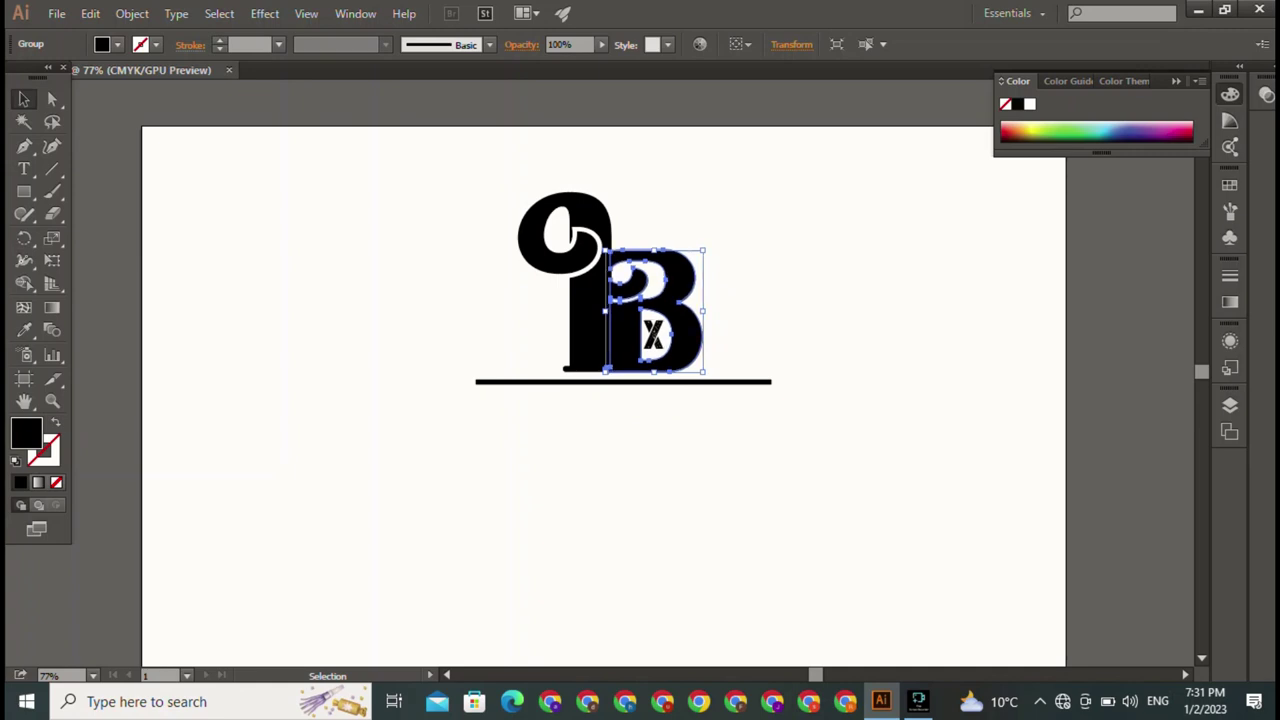
{"action": "key", "text": "ctrl+shift+a"}
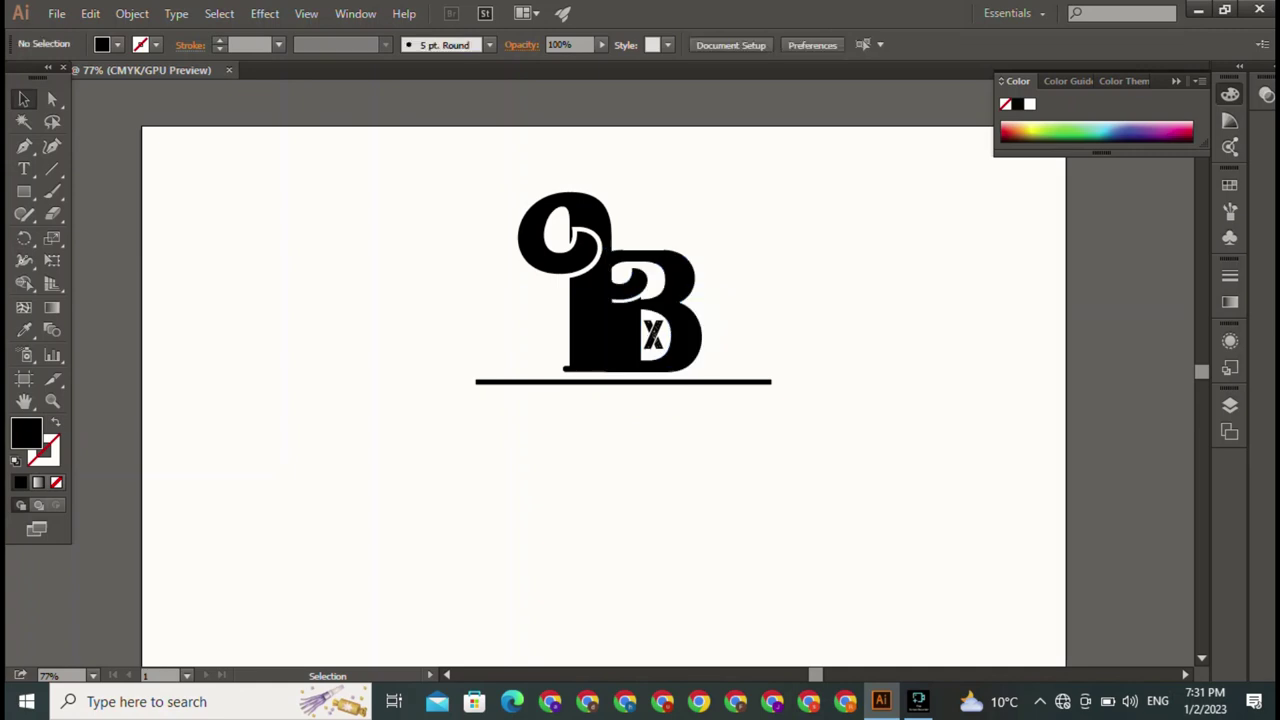
{"action": "left_click_drag", "start_coordinate": [500, 180], "coordinate": [665, 360]}
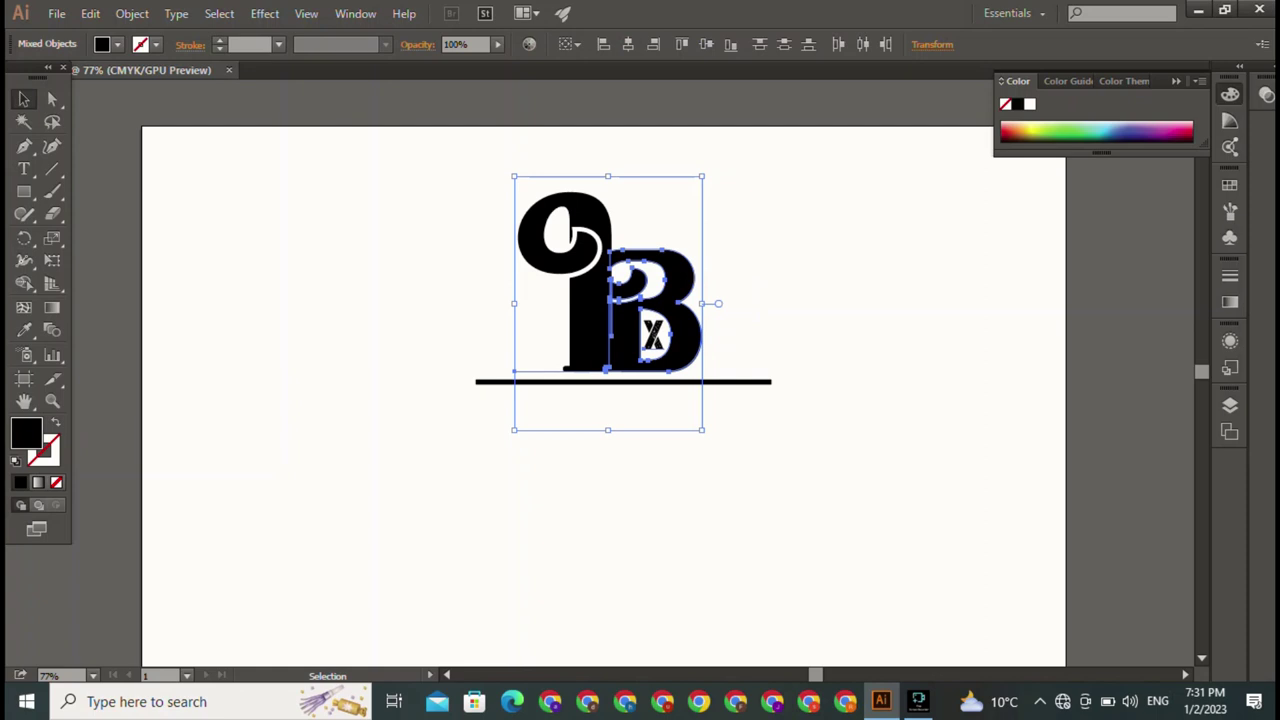
{"action": "key", "text": "ctrl+shift+a"}
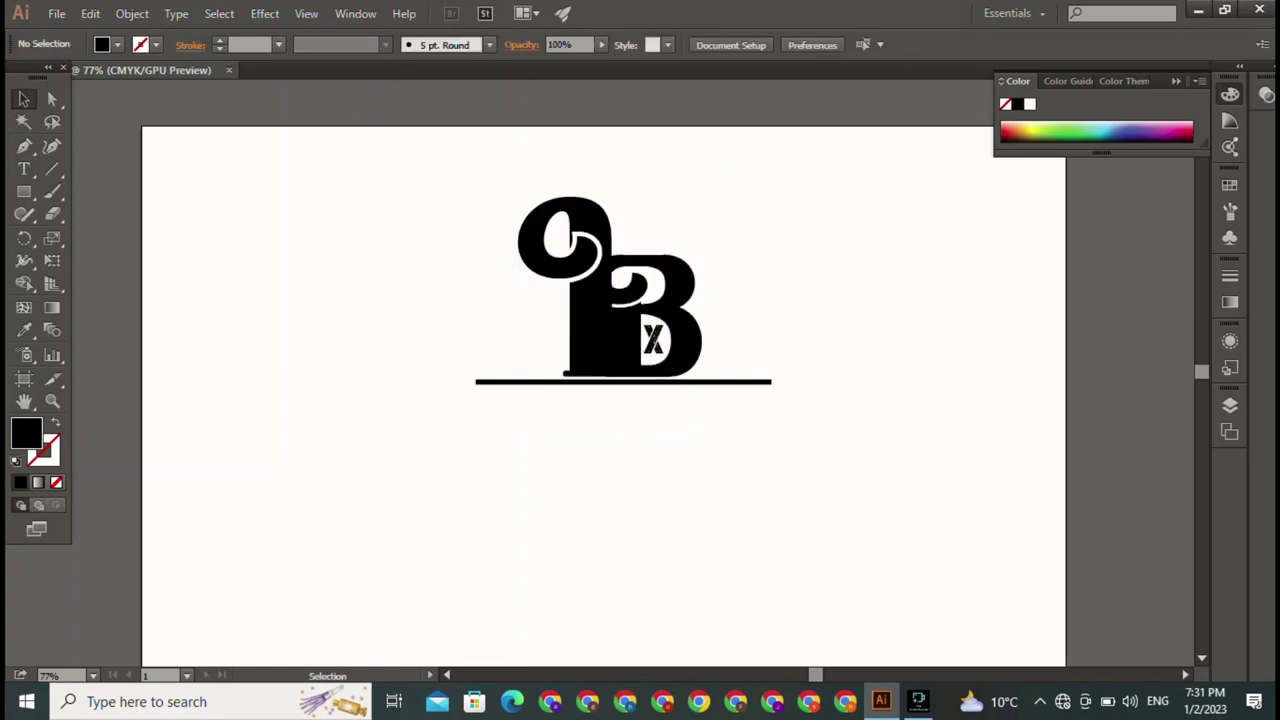
- Switch to the Type tool to place a small text line near the artboard's left edge
{"action": "left_click", "coordinate": [24, 169]}
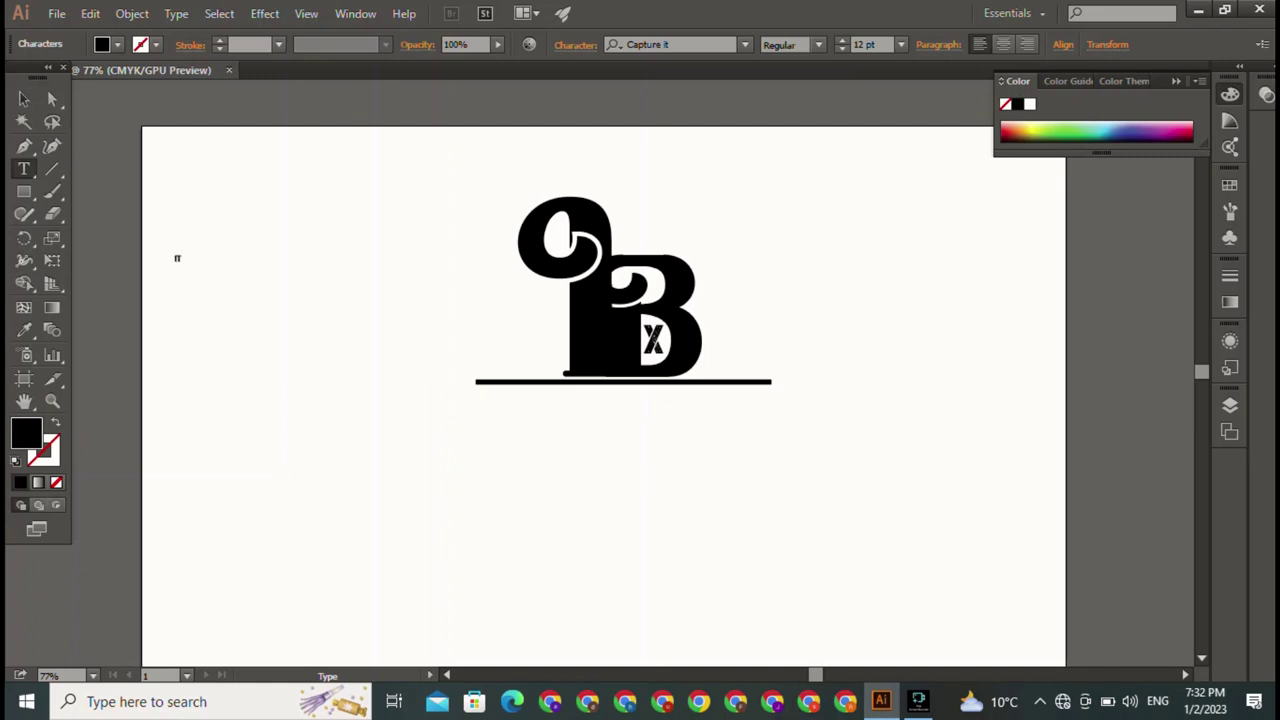
- Type 'xILLIX' as the tagline and set its font to OCR A Extended
{"action": "type", "text": "x"}
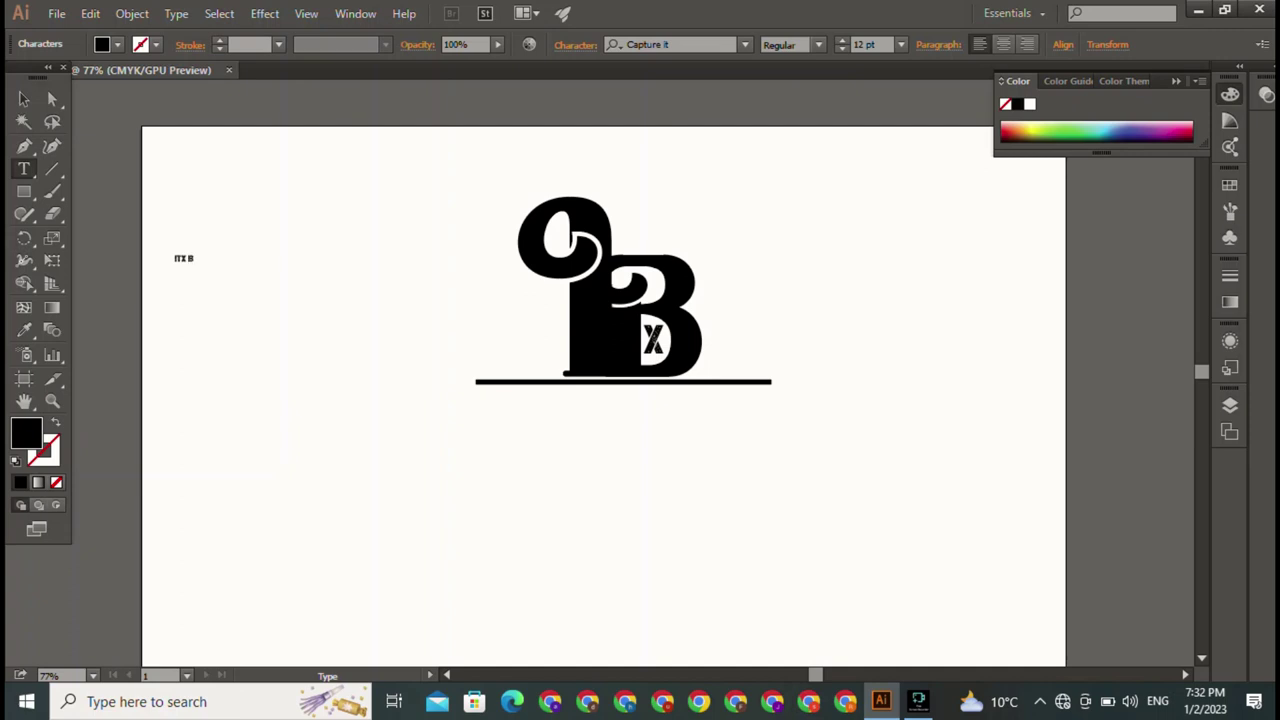
{"action": "type", "text": "ILLI"}
{"action": "type", "text": "X"}
{"action": "key", "text": "Escape"}
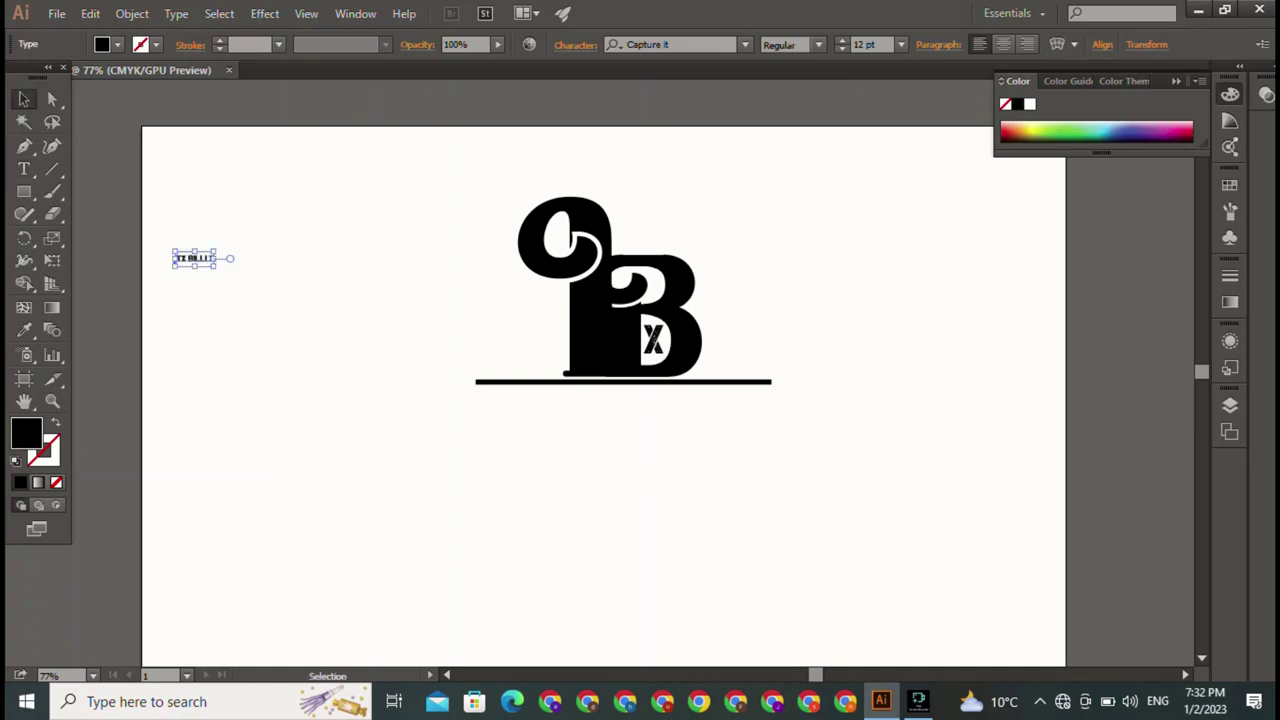
{"action": "left_click", "coordinate": [745, 44]}
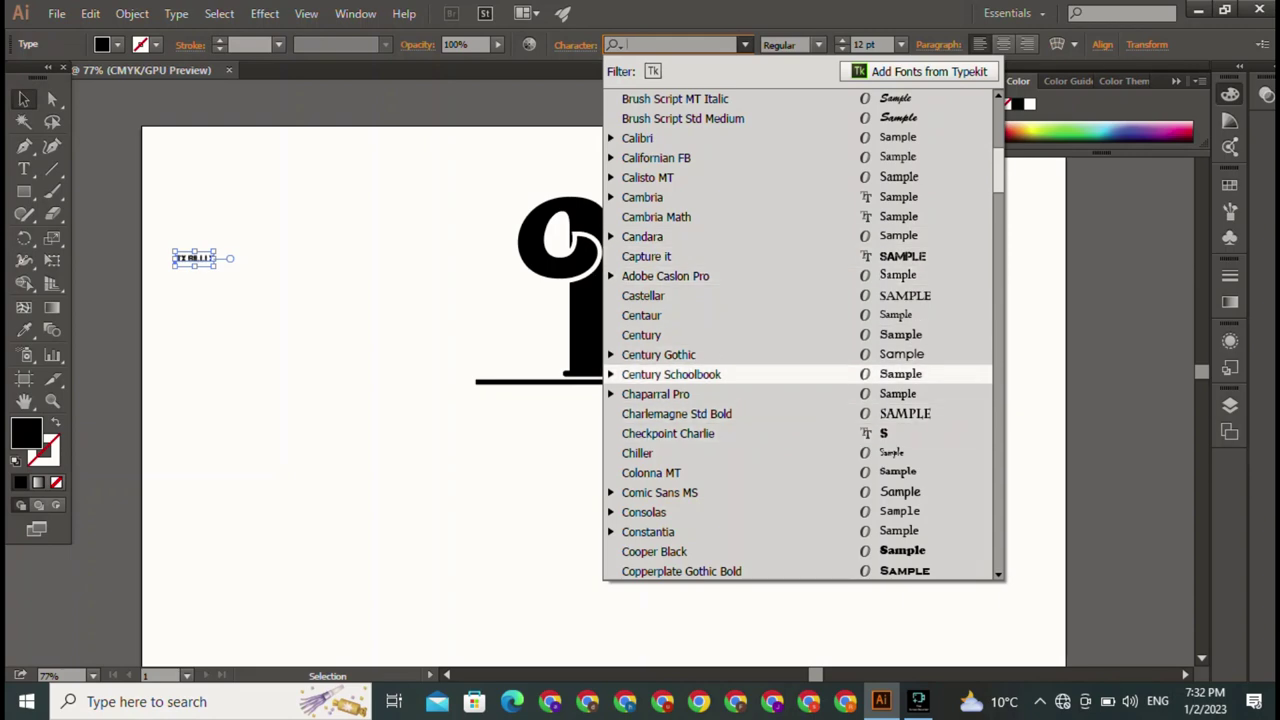
{"action": "scroll", "coordinate": [700, 433], "scroll_direction": "down", "scroll_amount": 3}
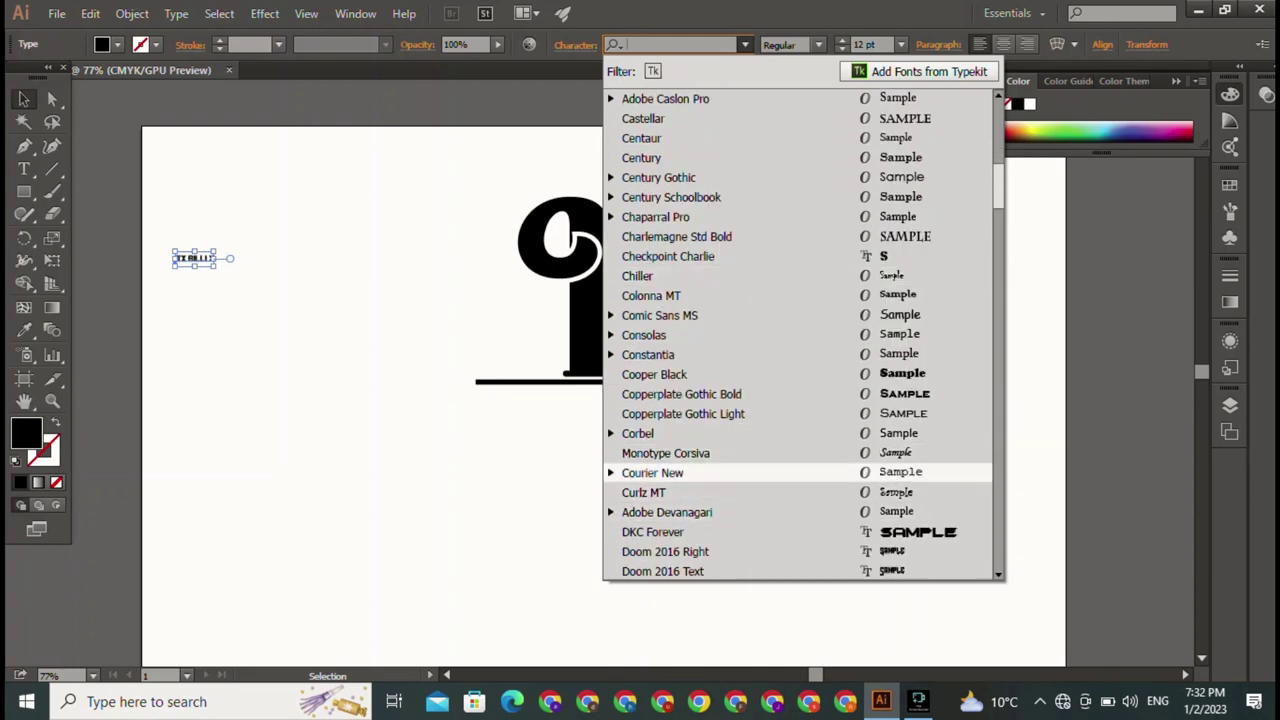
{"action": "scroll", "coordinate": [700, 472], "scroll_direction": "down", "scroll_amount": 4}
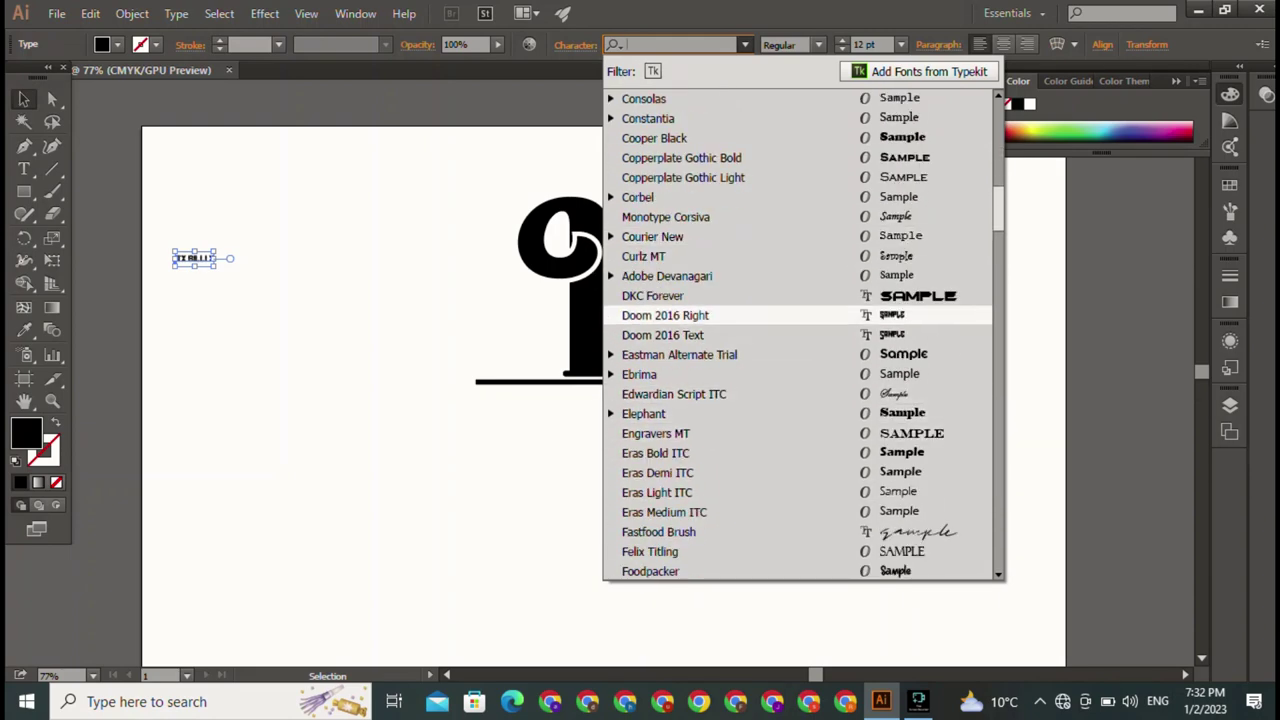
{"action": "scroll", "coordinate": [700, 237], "scroll_direction": "down", "scroll_amount": 5}
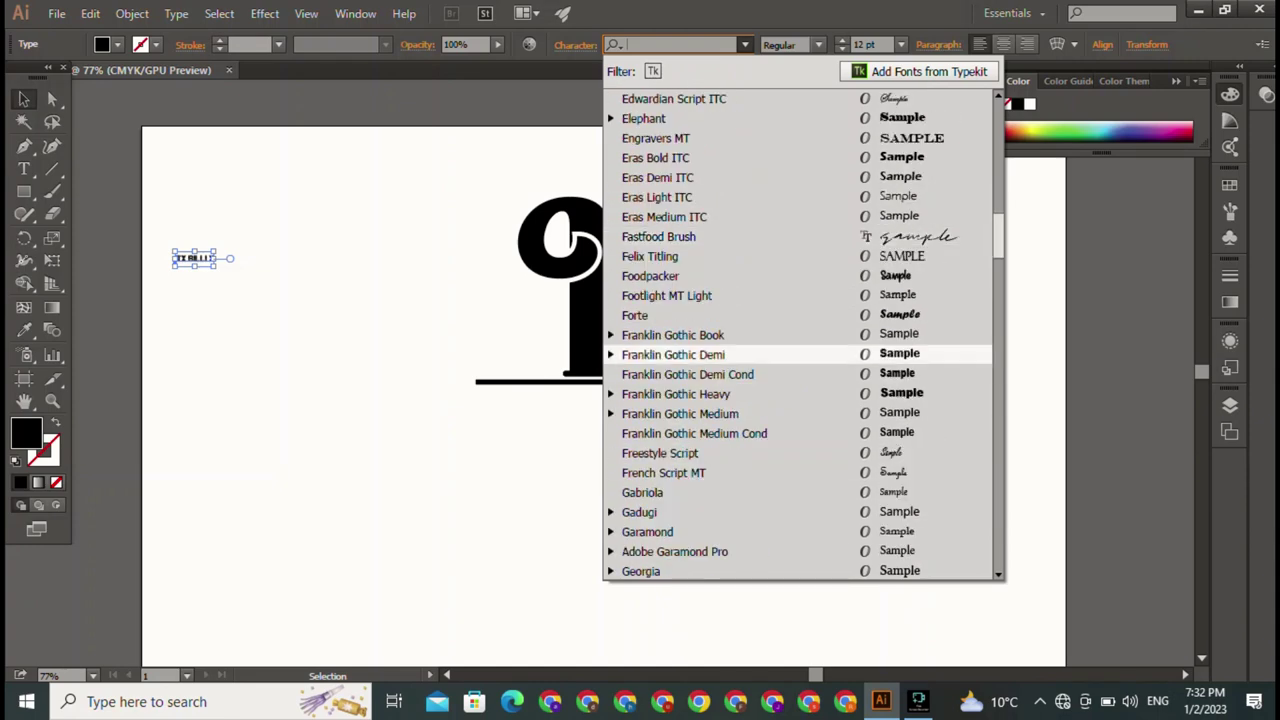
{"action": "scroll", "coordinate": [700, 354], "scroll_direction": "down", "scroll_amount": 3}
{"action": "scroll", "coordinate": [700, 300], "scroll_direction": "down", "scroll_amount": 3}
{"action": "scroll", "coordinate": [700, 270], "scroll_direction": "down", "scroll_amount": 2}
{"action": "scroll", "coordinate": [700, 236], "scroll_direction": "down", "scroll_amount": 2}
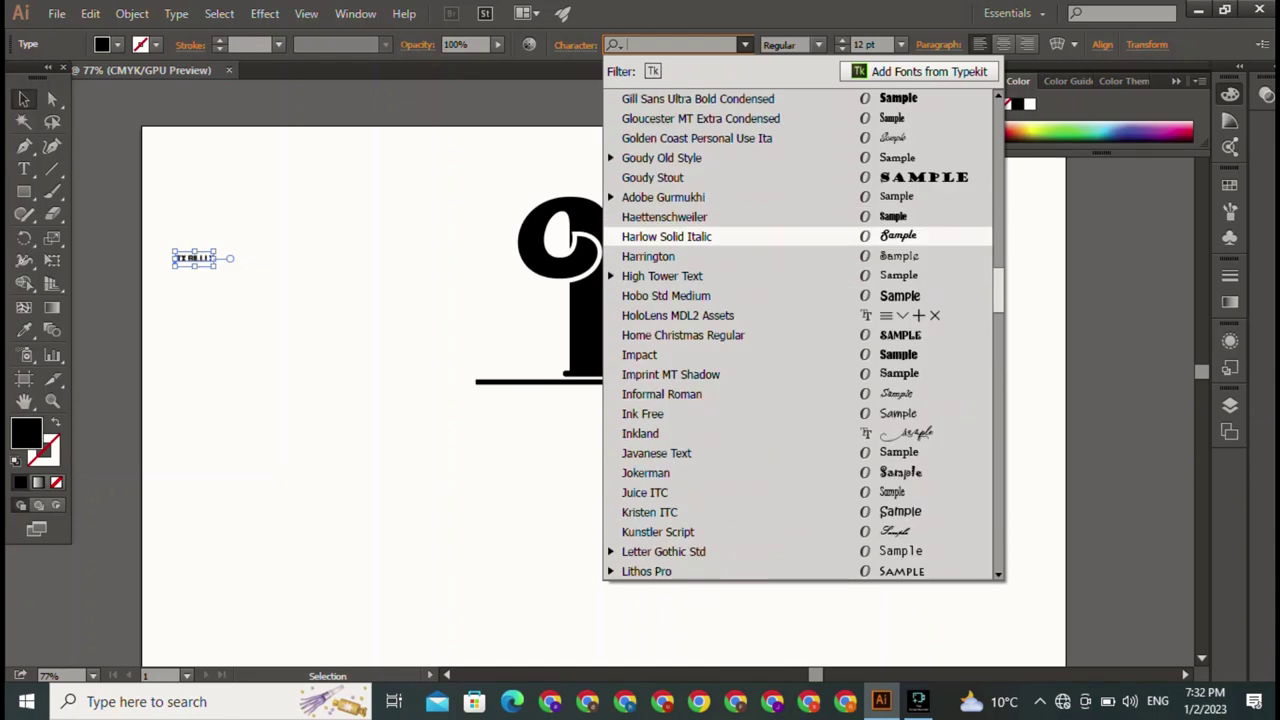
{"action": "scroll", "coordinate": [700, 236], "scroll_direction": "down", "scroll_amount": 3}
{"action": "scroll", "coordinate": [700, 300], "scroll_direction": "down", "scroll_amount": 2}
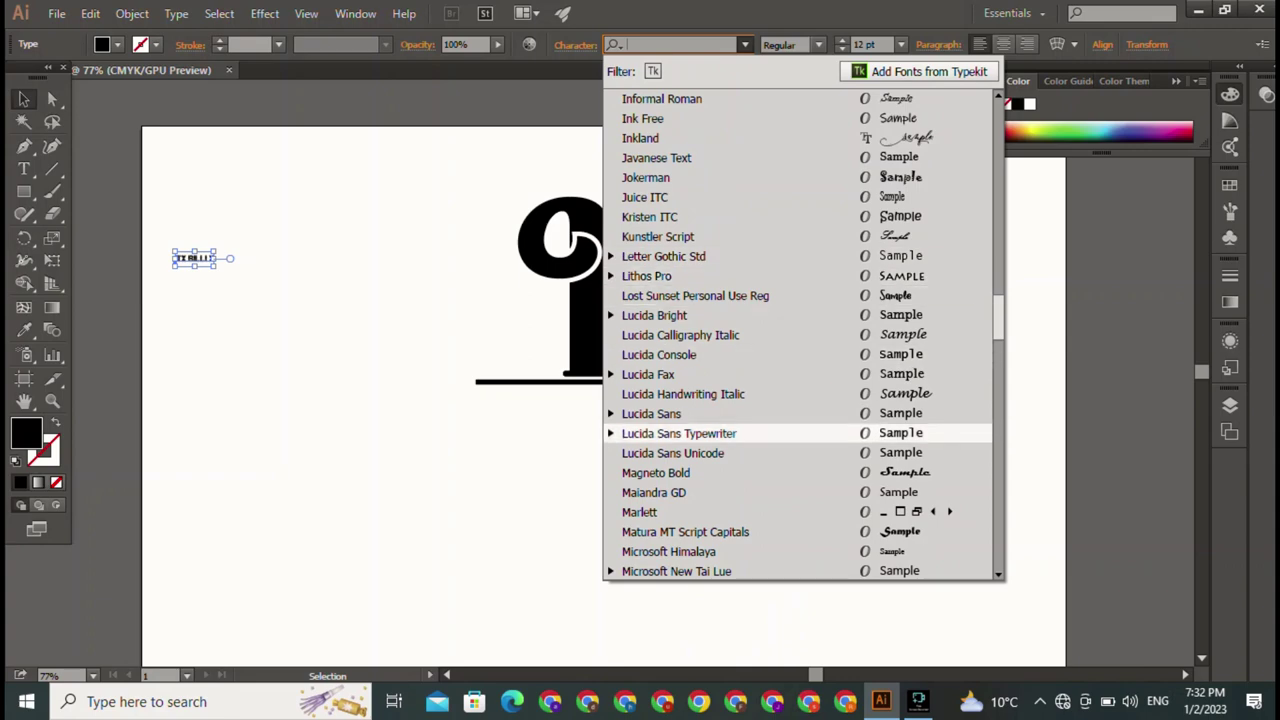
{"action": "scroll", "coordinate": [700, 433], "scroll_direction": "down", "scroll_amount": 3}
{"action": "scroll", "coordinate": [700, 411], "scroll_direction": "down", "scroll_amount": 6}
{"action": "scroll", "coordinate": [700, 197], "scroll_direction": "up", "scroll_amount": 1}
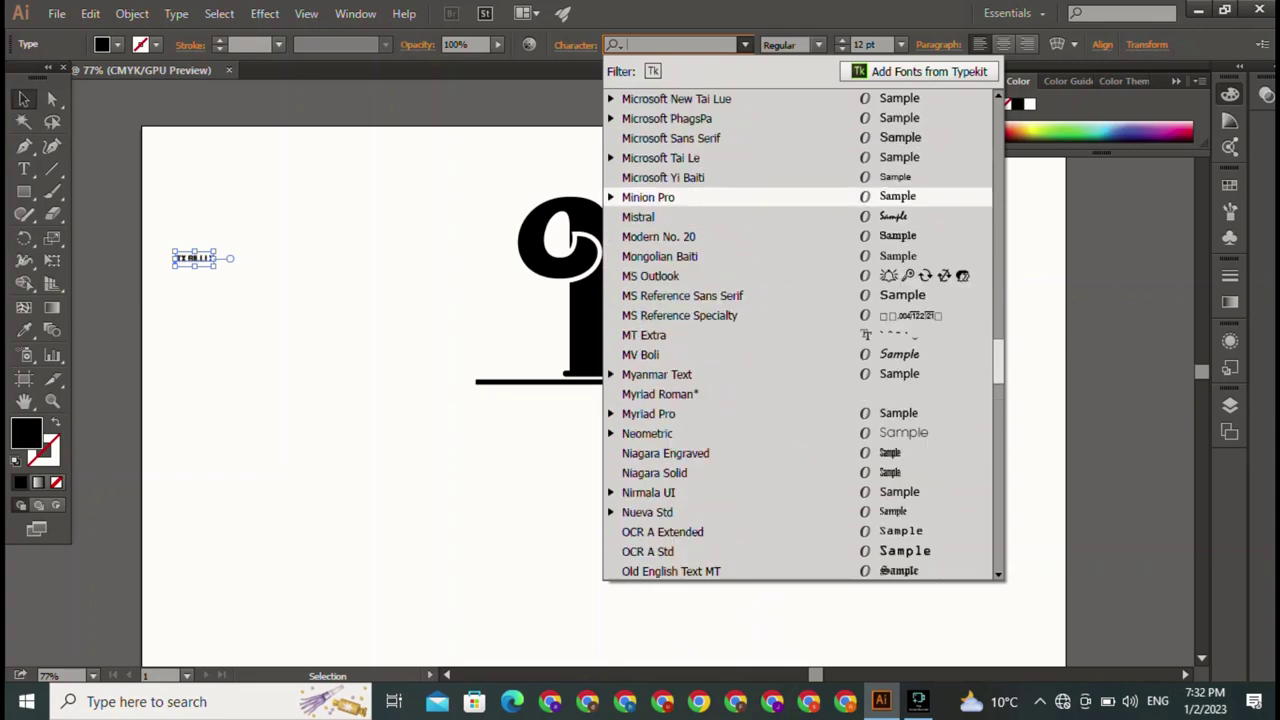
{"action": "scroll", "coordinate": [700, 234], "scroll_direction": "up", "scroll_amount": 1}
{"action": "scroll", "coordinate": [700, 357], "scroll_direction": "up", "scroll_amount": 2}
{"action": "scroll", "coordinate": [700, 408], "scroll_direction": "up", "scroll_amount": 1}
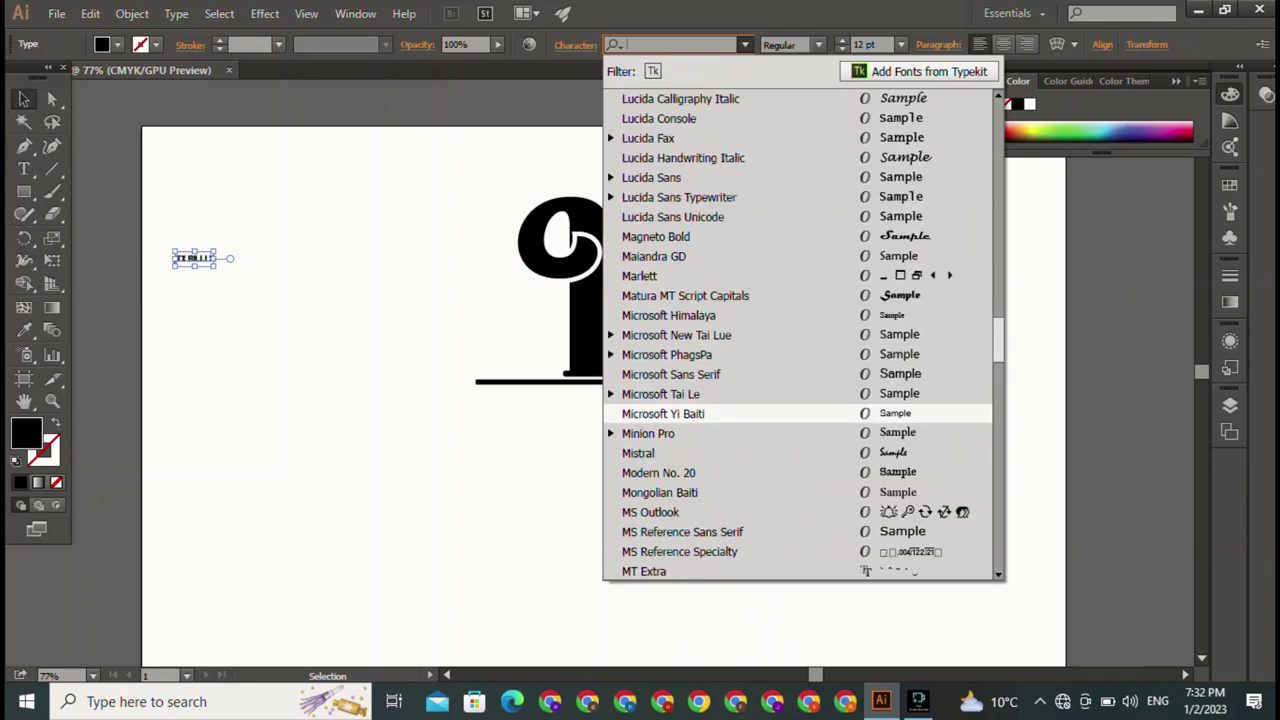
{"action": "scroll", "coordinate": [700, 137], "scroll_direction": "up", "scroll_amount": 1}
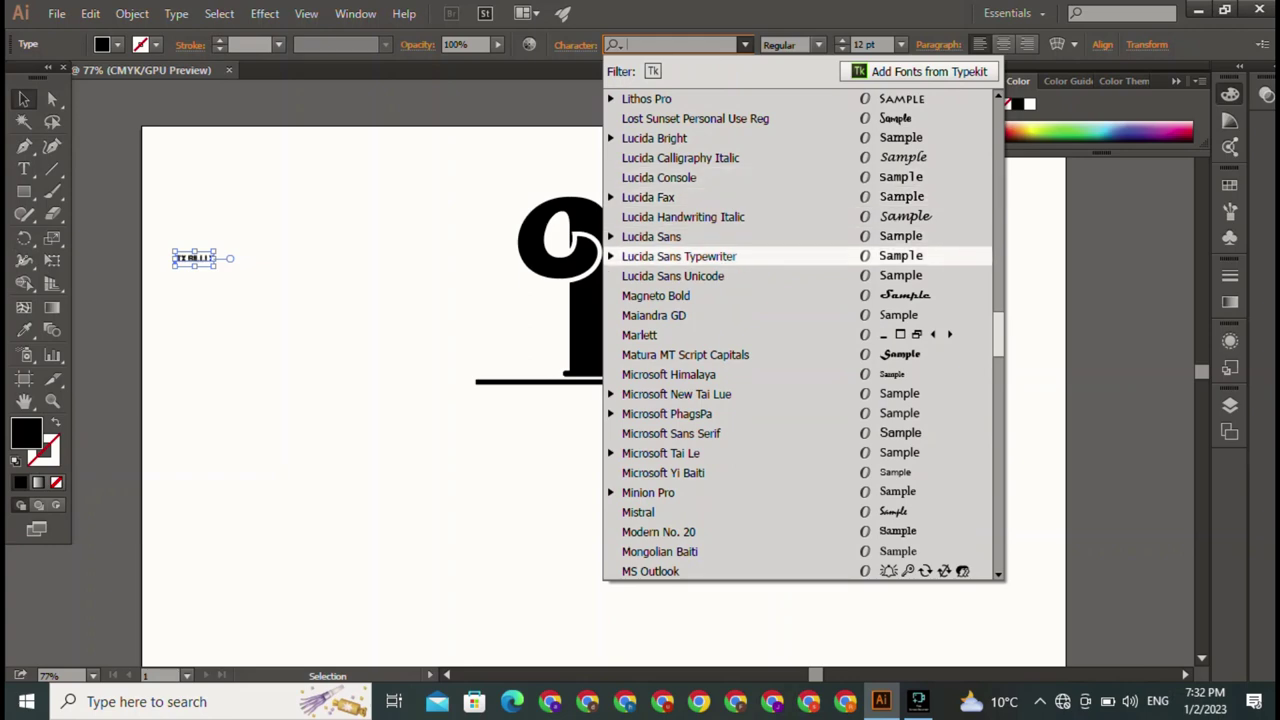
{"action": "scroll", "coordinate": [700, 254], "scroll_direction": "down", "scroll_amount": 3}
{"action": "scroll", "coordinate": [700, 98], "scroll_direction": "down", "scroll_amount": 2}
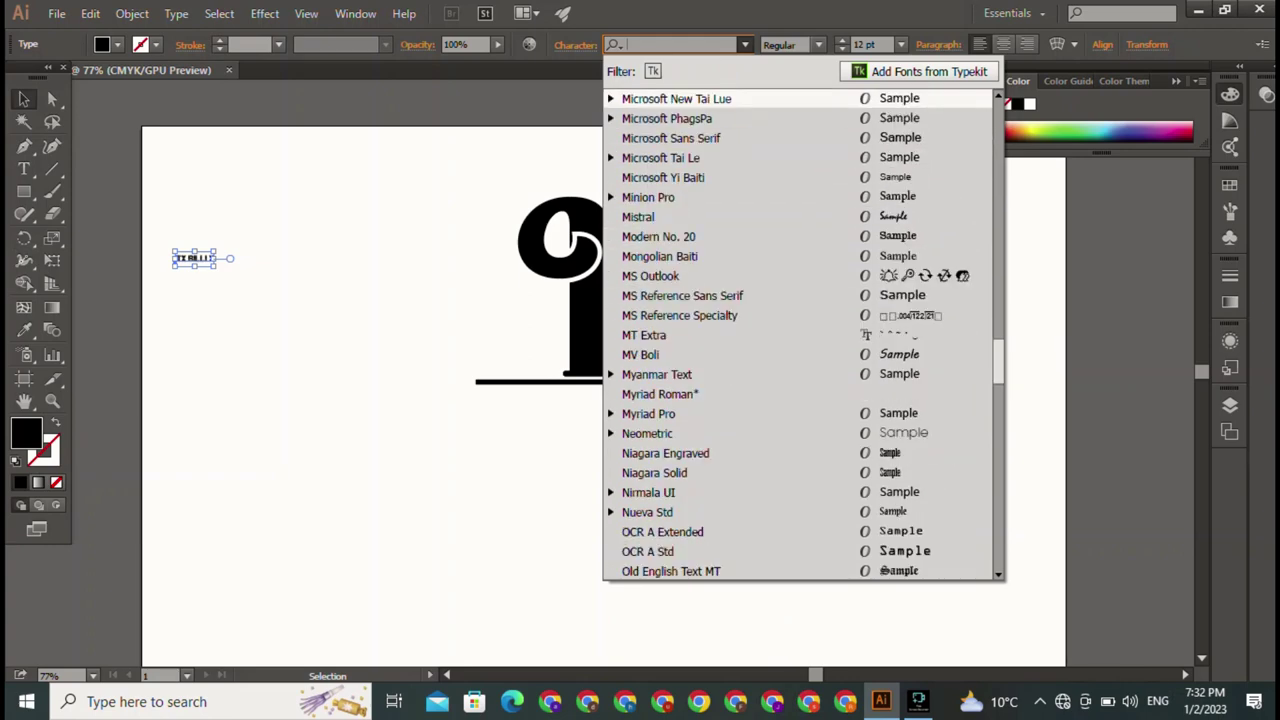
{"action": "scroll", "coordinate": [700, 334], "scroll_direction": "down", "scroll_amount": 2}
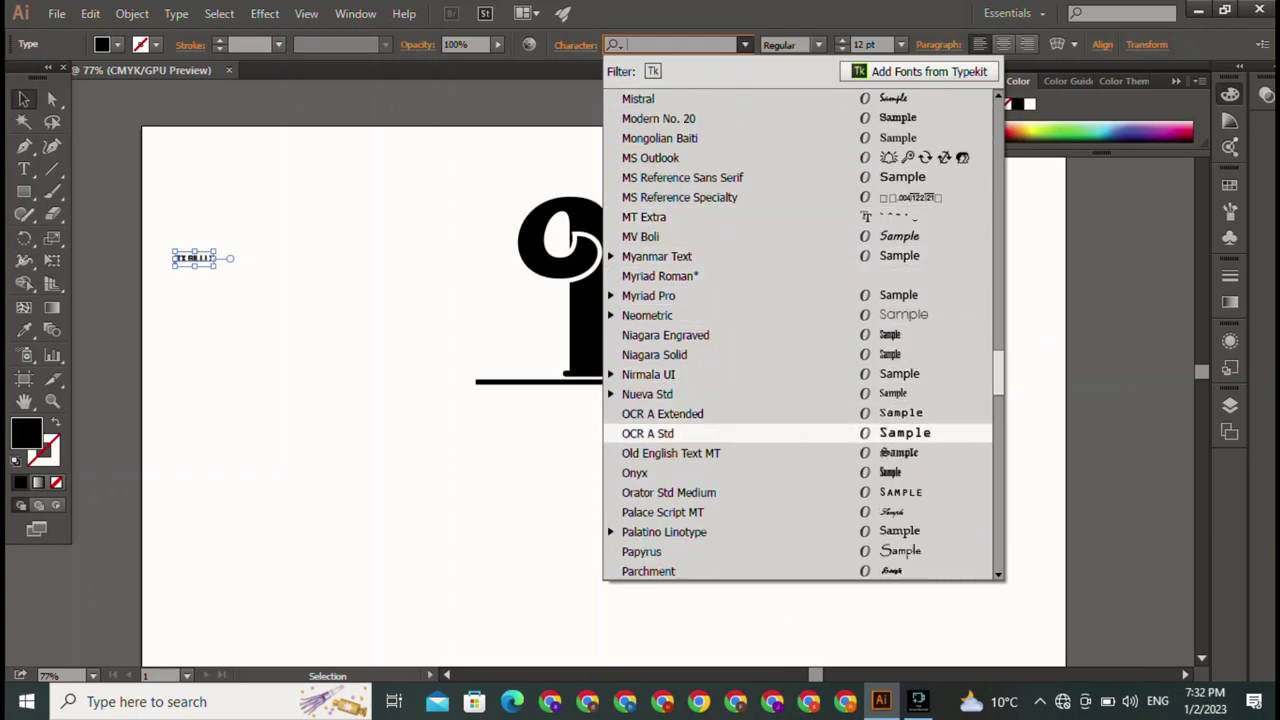
{"action": "left_click", "coordinate": [662, 413]}
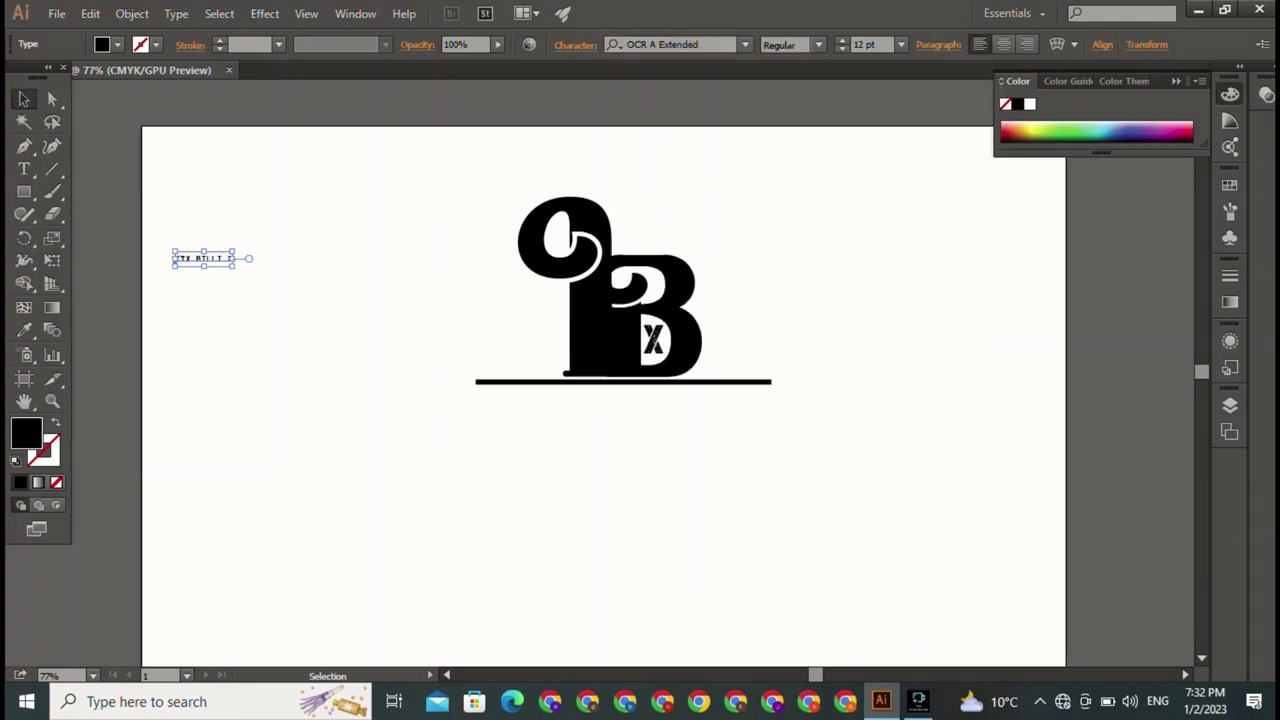
- Scale the tagline up proportionally and move it below the logo, centred
{"action": "left_click_drag", "start_coordinate": [231, 266], "coordinate": [451, 363]}
{"action": "left_click", "coordinate": [204, 258]}
{"action": "left_click", "coordinate": [204, 258], "text": "shift"}
{"action": "left_click", "coordinate": [204, 258], "text": "shift"}
{"action": "left_click_drag", "start_coordinate": [235, 266], "coordinate": [622, 342]}
{"action": "mouse_move", "coordinate": [360, 310]}
{"action": "left_mouse_down"}
{"action": "mouse_move", "coordinate": [565, 469]}
{"action": "mouse_move", "coordinate": [678, 433]}
{"action": "left_mouse_up"}
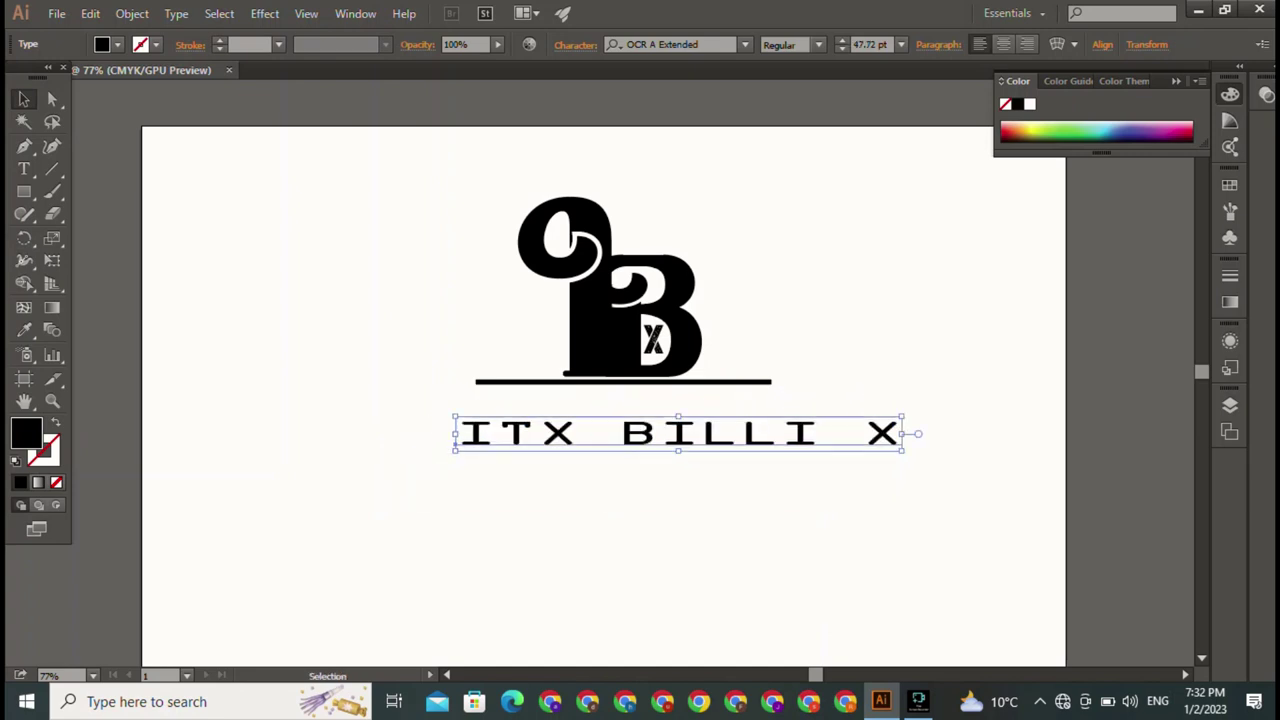
- Narrow the tagline to roughly the bar's width and place it just under the bar
{"action": "left_click_drag", "start_coordinate": [903, 433], "coordinate": [786, 433]}
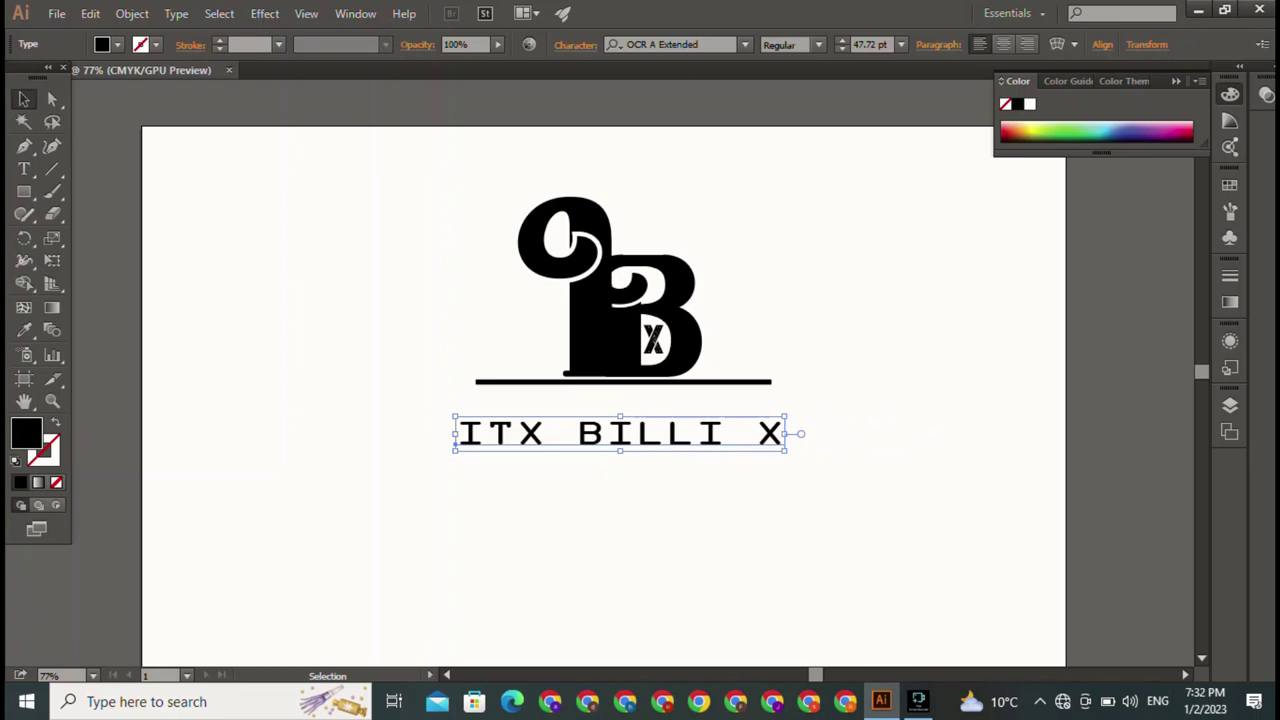
{"action": "left_click_drag", "start_coordinate": [455, 433], "coordinate": [506, 433]}
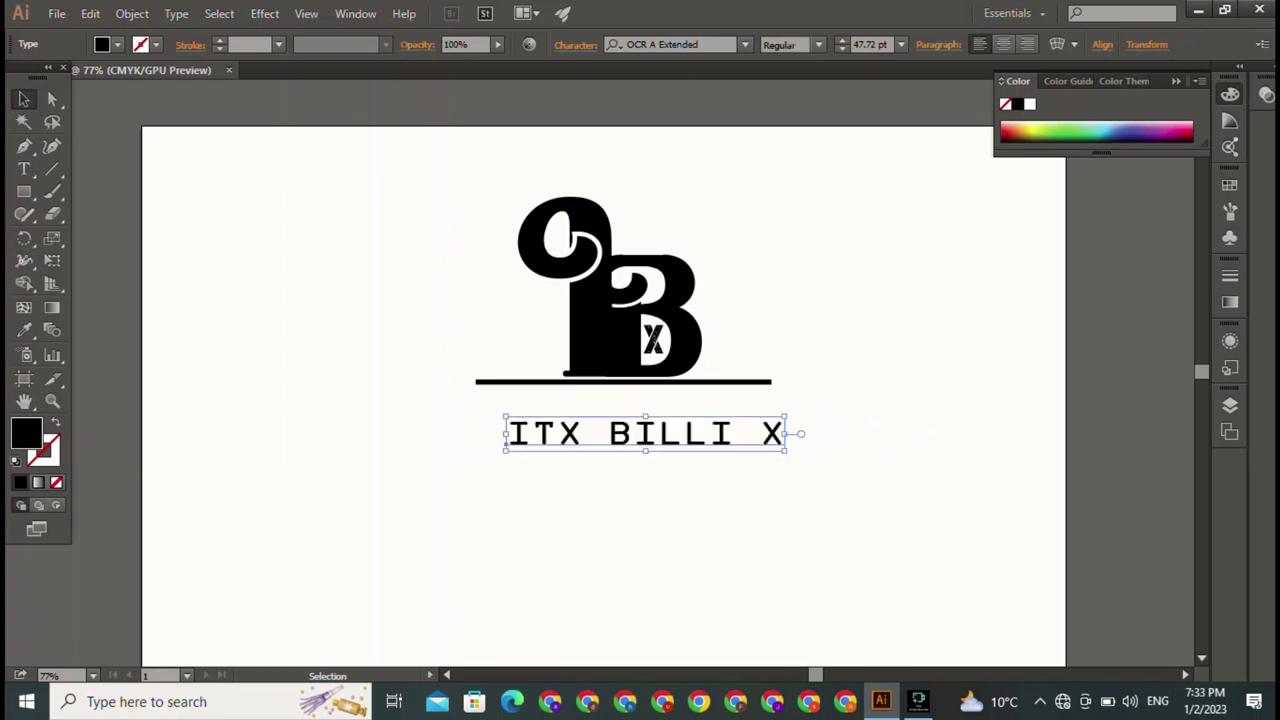
{"action": "left_click_drag", "start_coordinate": [640, 433], "coordinate": [625, 408]}
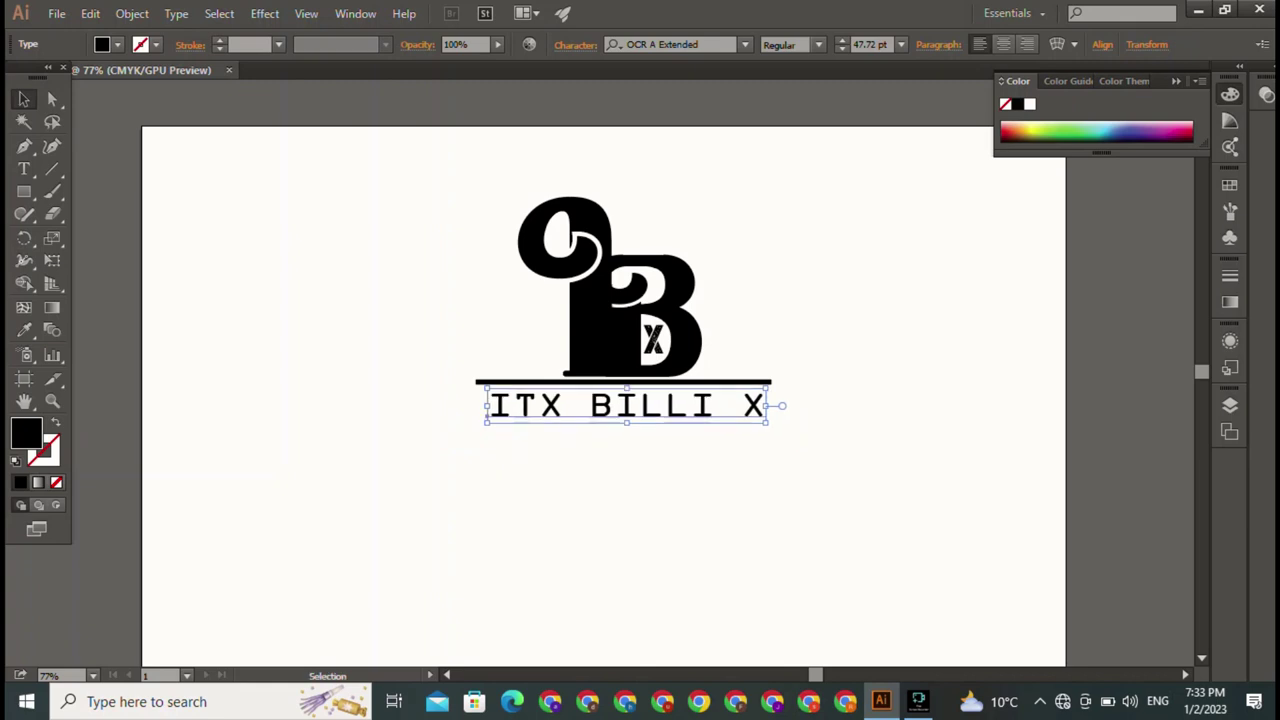
- Select all the tagline's characters and set their font size to 18 pt
{"action": "key", "text": "t"}
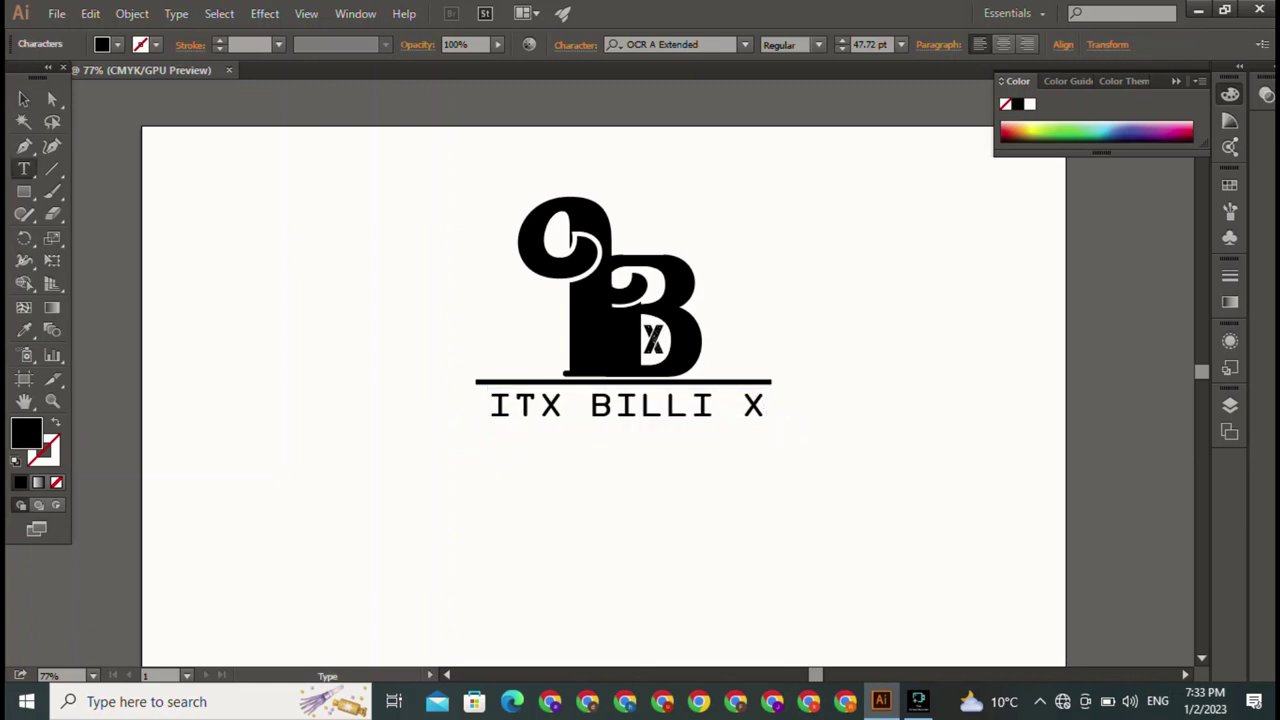
{"action": "left_click_drag", "start_coordinate": [488, 405], "coordinate": [766, 405]}
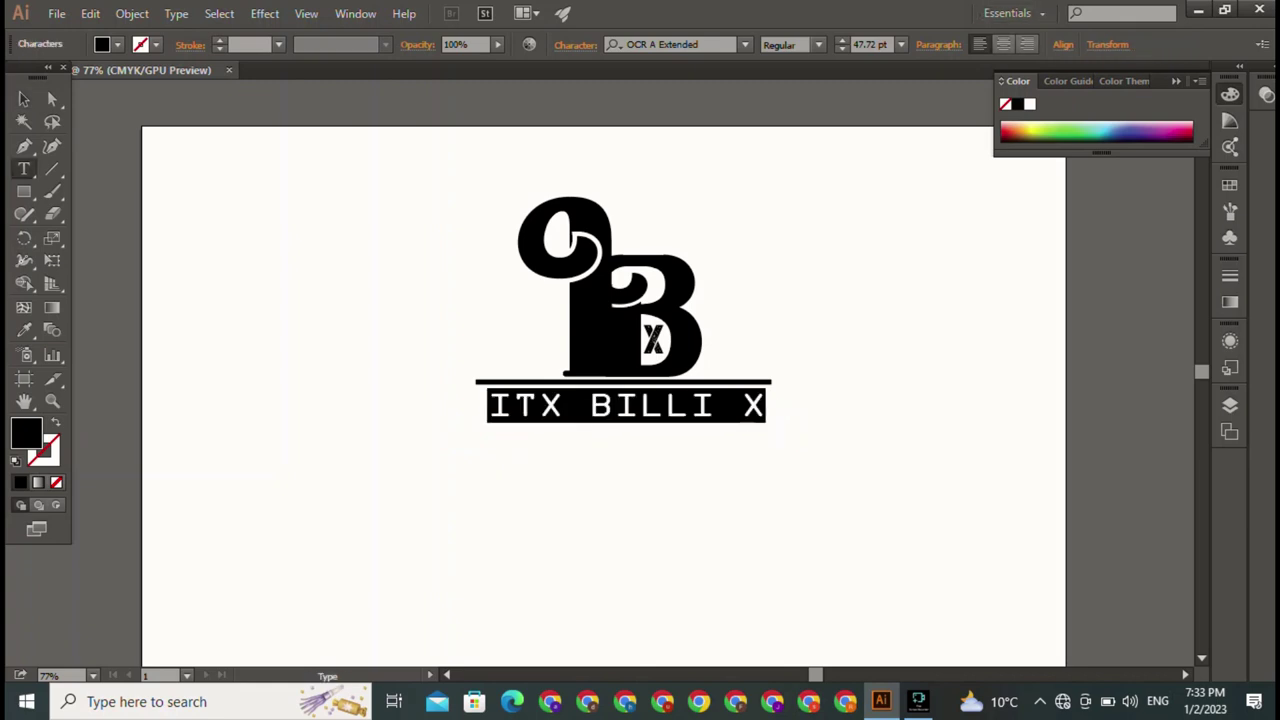
{"action": "left_click", "coordinate": [1062, 44]}
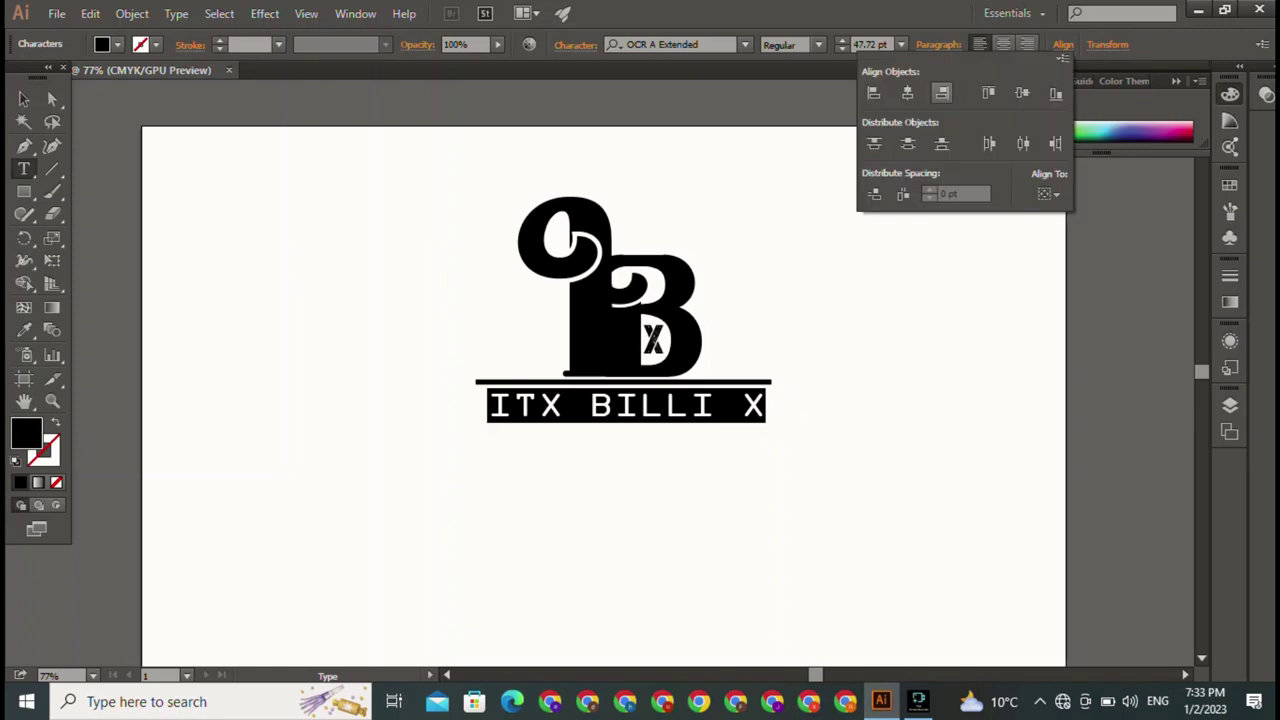
{"action": "left_click", "coordinate": [1107, 44]}
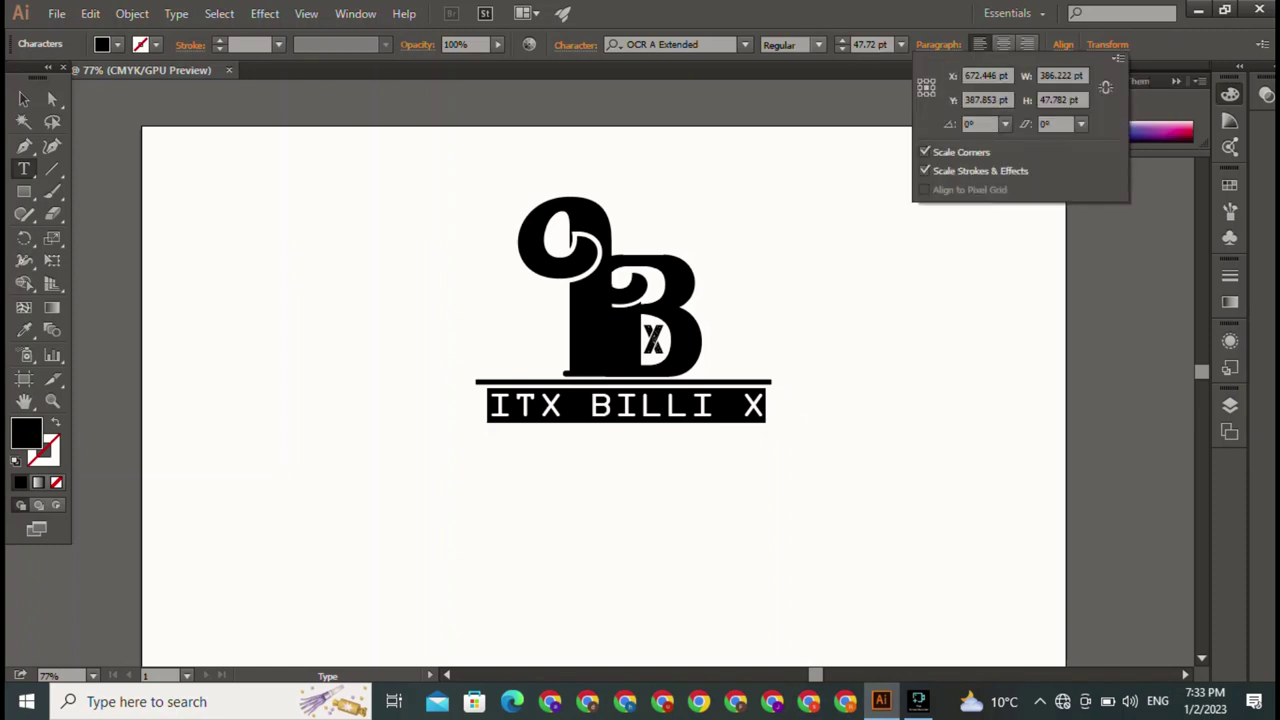
{"action": "left_click", "coordinate": [900, 44]}
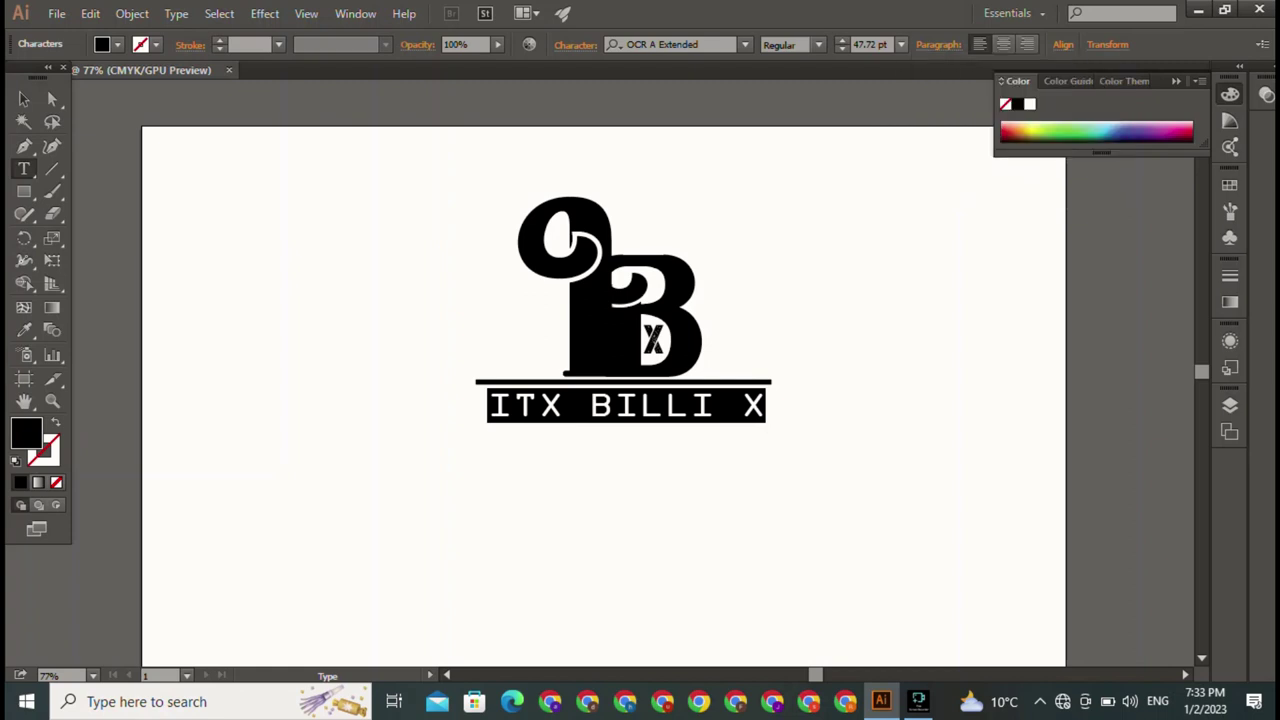
{"action": "left_click", "coordinate": [900, 44]}
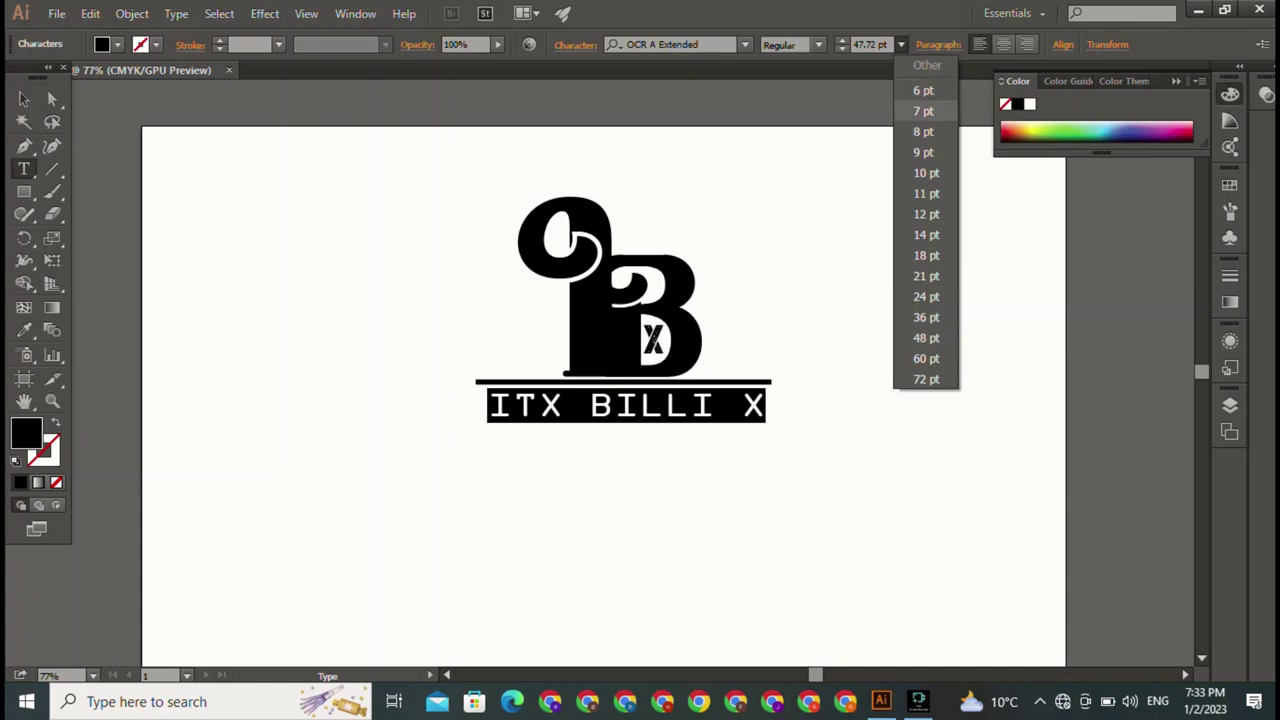
{"action": "left_click", "coordinate": [926, 255]}
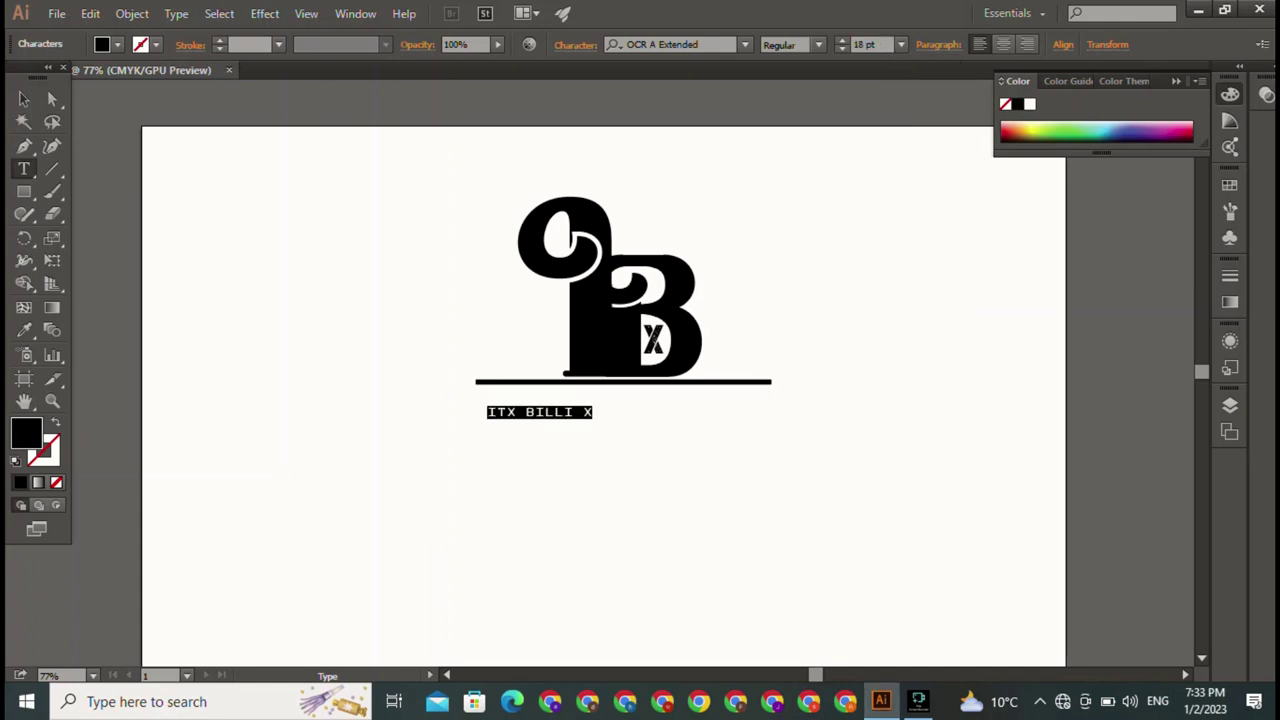
{"action": "key", "text": "Escape"}
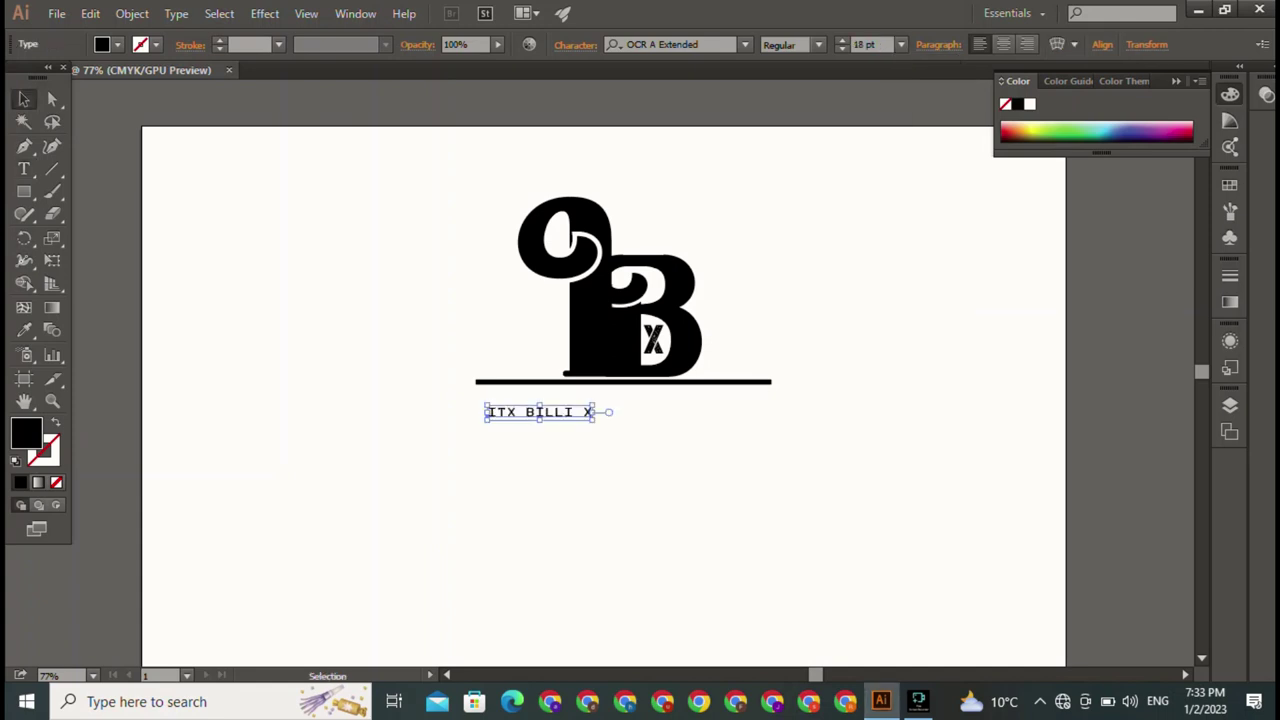
- Stretch and enlarge the tagline to match the bar's width, sitting just under it
{"action": "left_click_drag", "start_coordinate": [594, 412], "coordinate": [768, 412]}
{"action": "left_click_drag", "start_coordinate": [626, 404], "coordinate": [626, 397]}
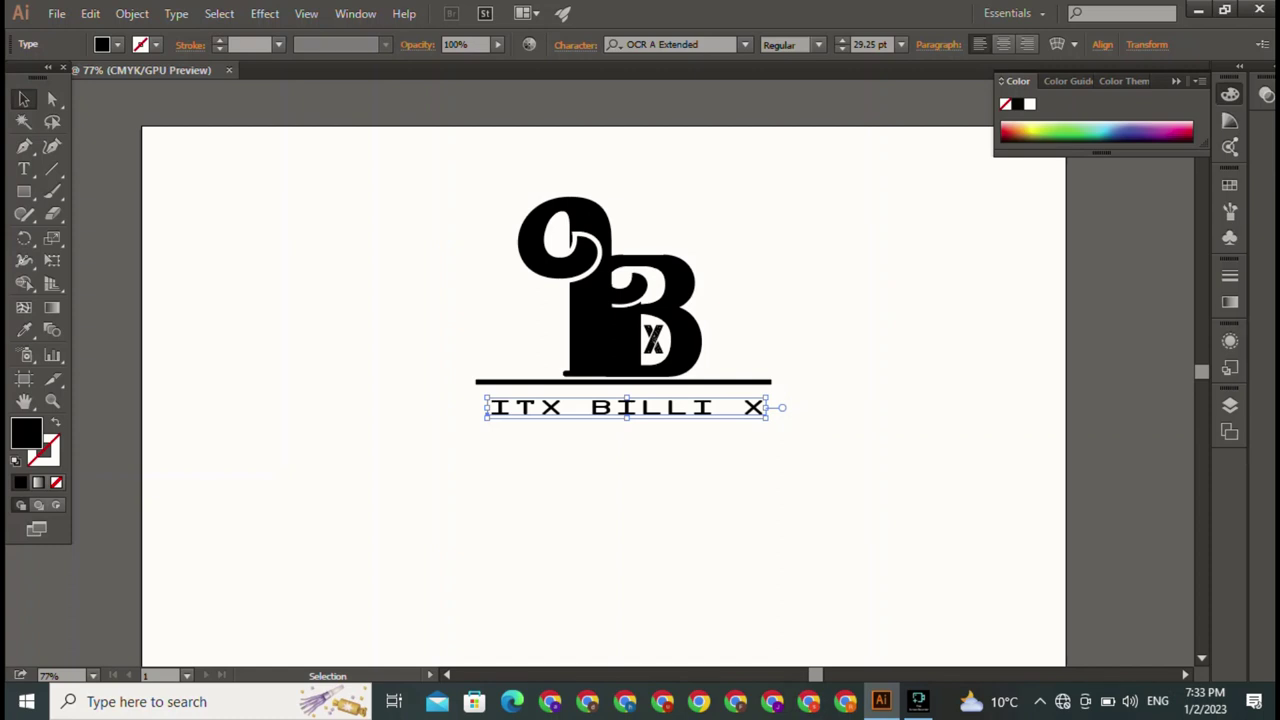
{"action": "left_click_drag", "start_coordinate": [626, 408], "coordinate": [606, 408]}
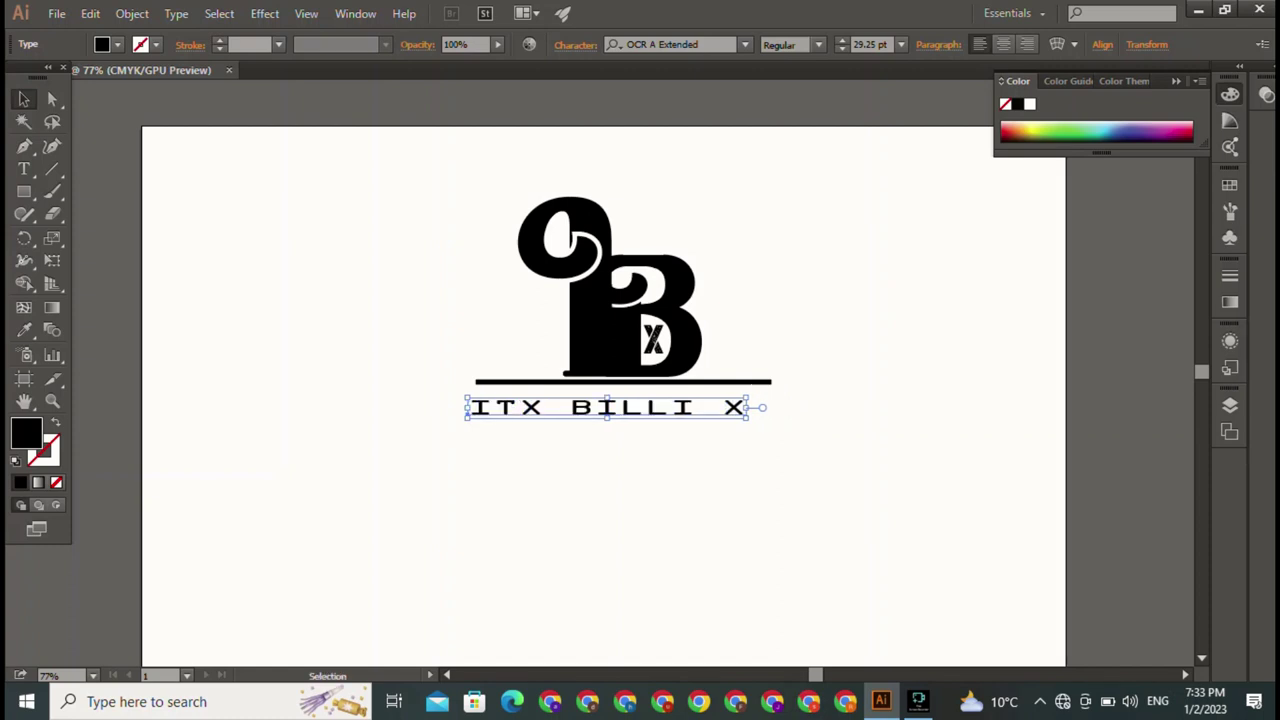
{"action": "left_click_drag", "start_coordinate": [747, 407], "coordinate": [778, 407]}
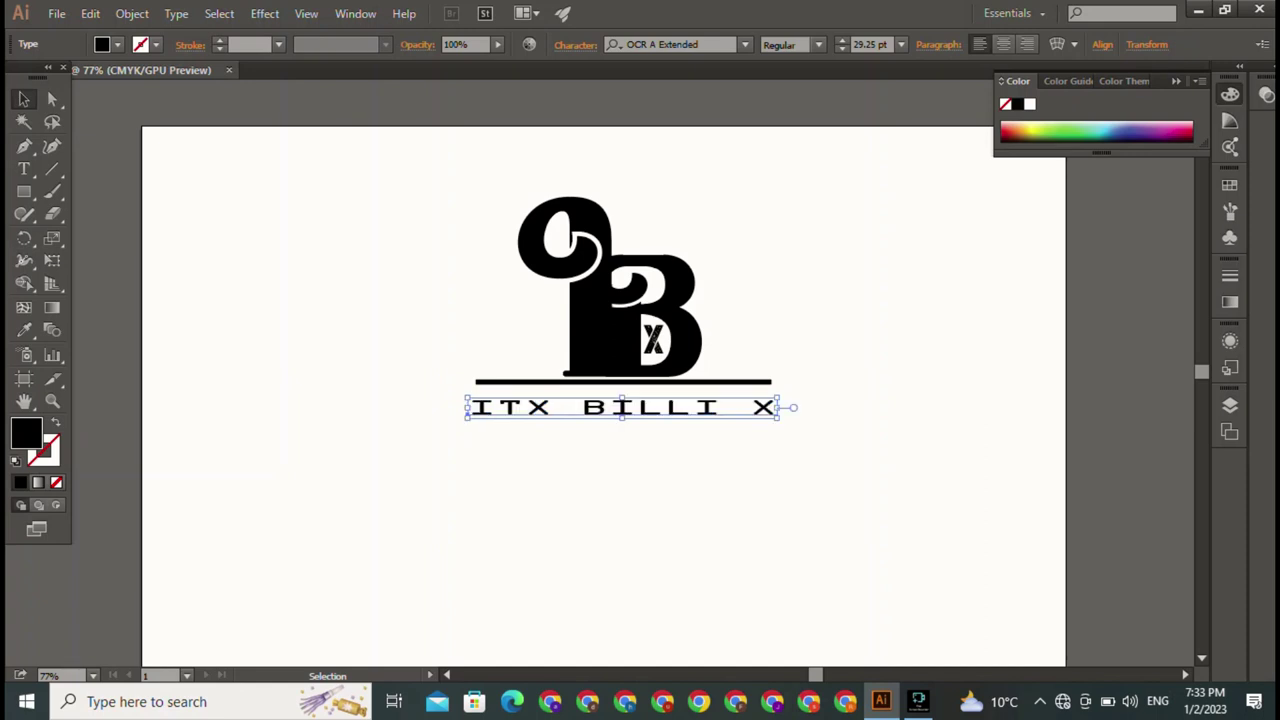
{"action": "left_click_drag", "start_coordinate": [626, 407], "coordinate": [626, 403]}
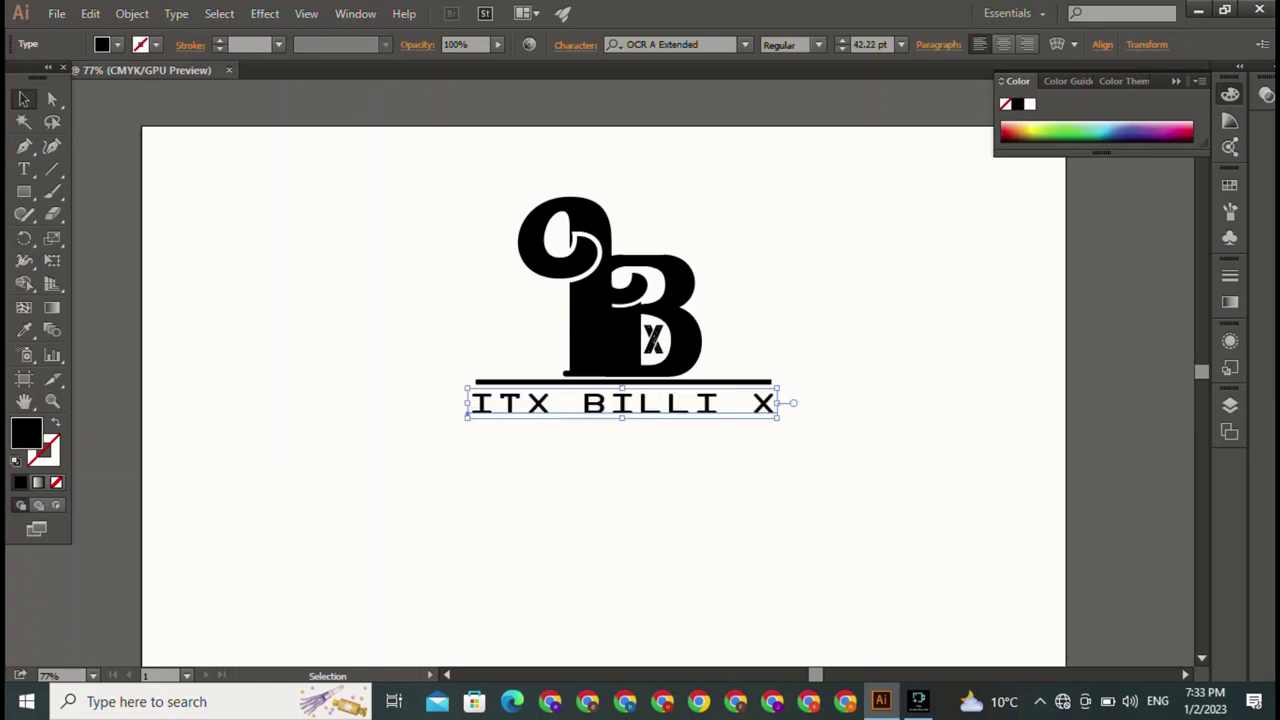
{"action": "key", "text": "ctrl+shift+a"}
- Adjust the tagline's paragraph space-after setting
{"action": "left_click", "coordinate": [626, 403]}
{"action": "left_click", "coordinate": [938, 44]}
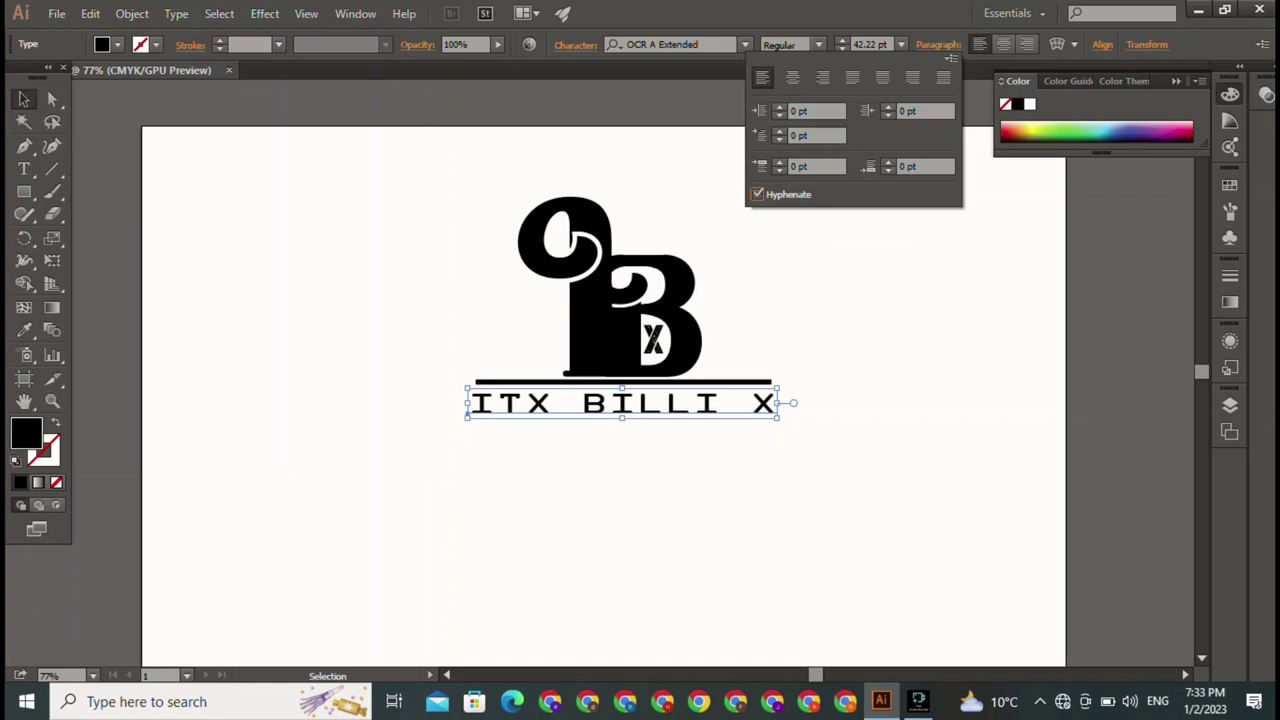
{"action": "left_click", "coordinate": [888, 162]}
{"action": "left_click", "coordinate": [888, 162]}
{"action": "left_click", "coordinate": [888, 171]}
{"action": "left_click", "coordinate": [888, 171]}
{"action": "left_click", "coordinate": [888, 171]}
{"action": "left_click", "coordinate": [888, 171]}
{"action": "left_click", "coordinate": [888, 171]}
{"action": "left_click", "coordinate": [888, 171]}
{"action": "key", "text": "Escape"}
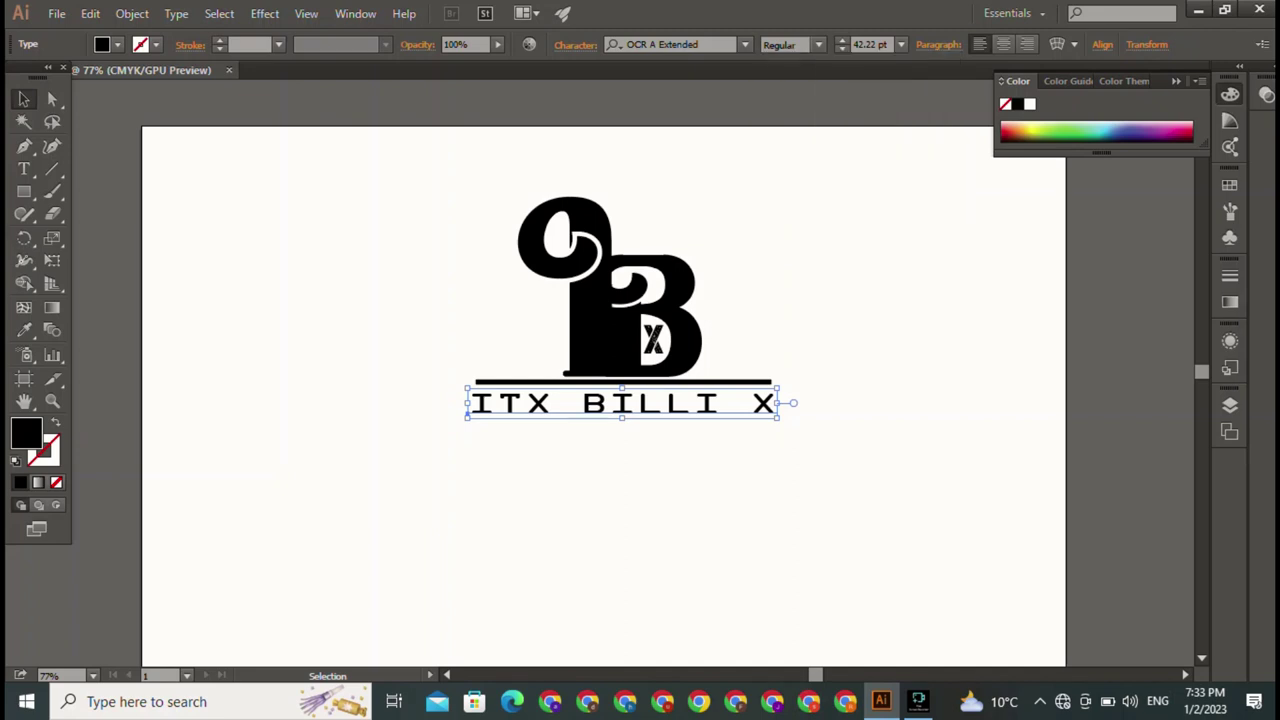
- Fix the spacing between 'ITX' and 'BILLI' in the tagline and tighten its tracking
{"action": "double_click", "coordinate": [496, 403]}
{"action": "left_click", "coordinate": [496, 403]}
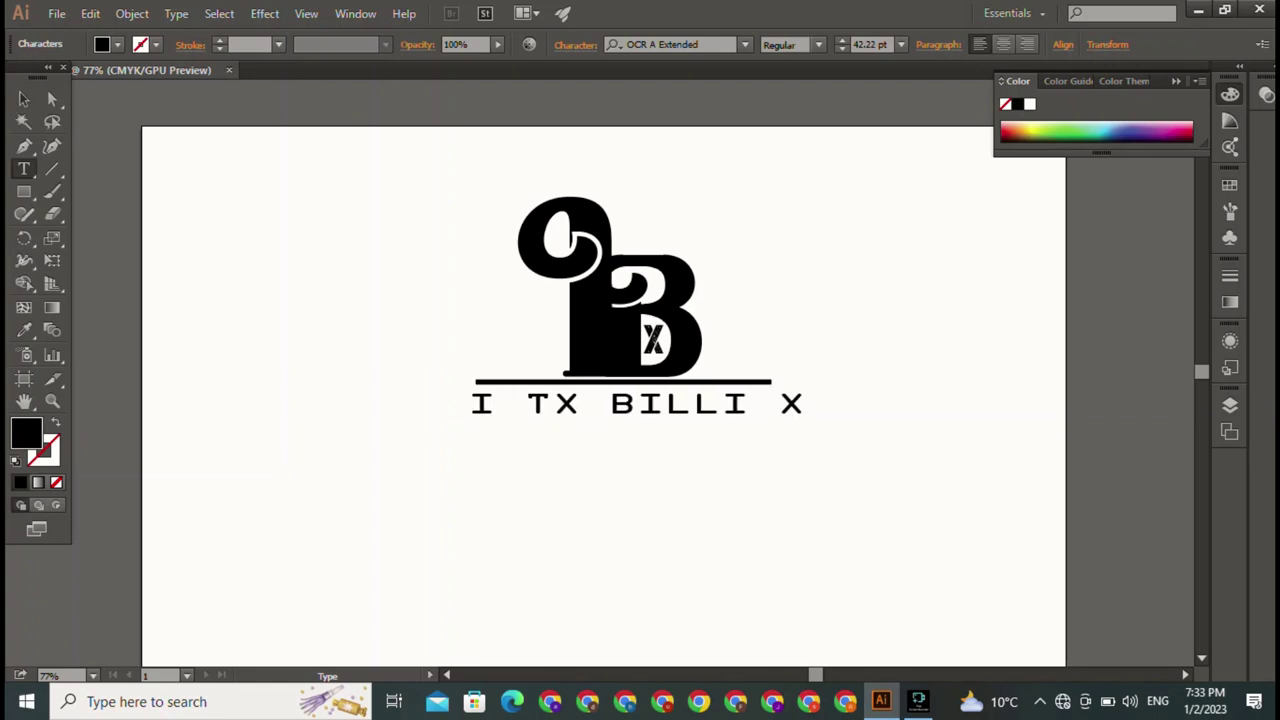
{"action": "key", "text": "BackSpace"}
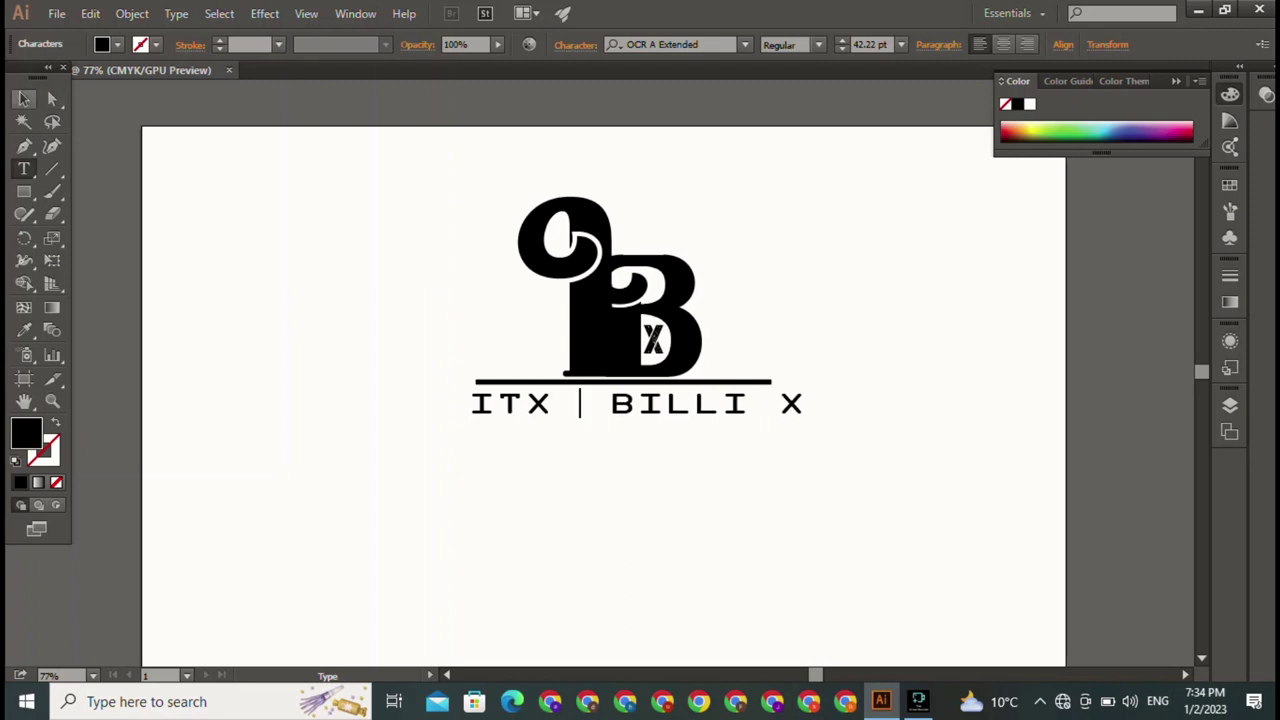
{"action": "key", "text": "Escape"}
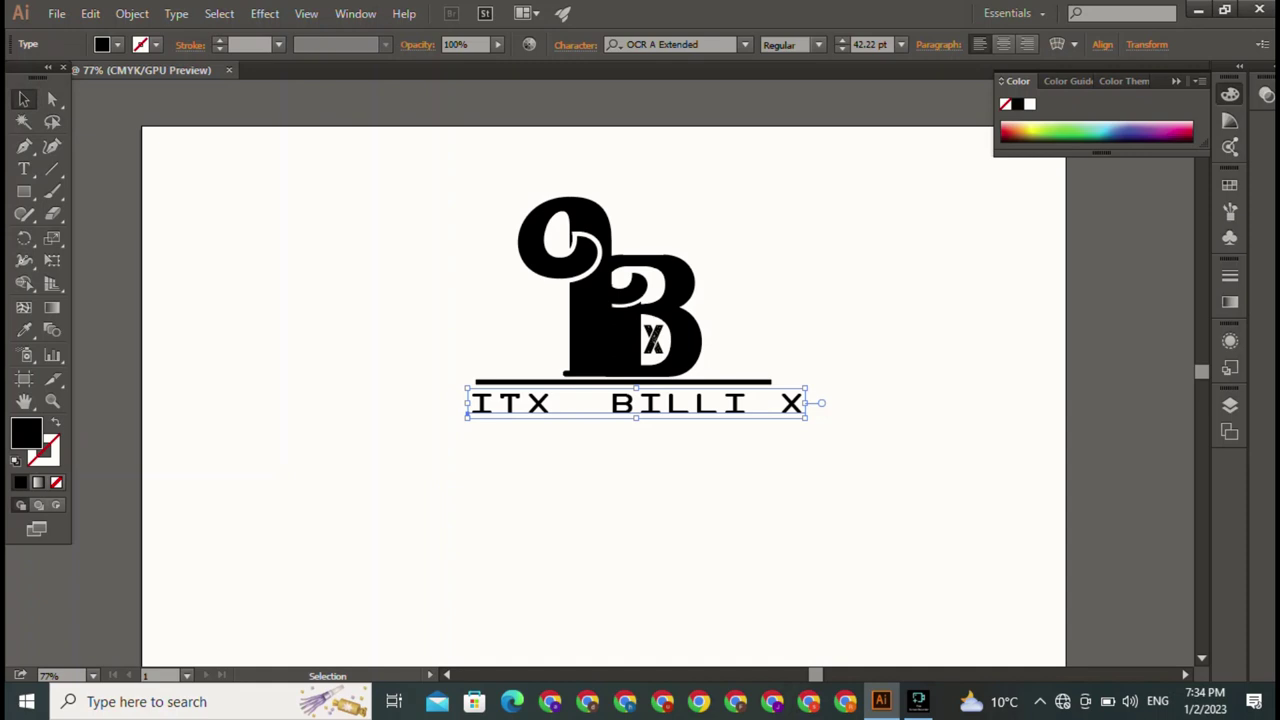
{"action": "key", "text": "alt+Left"}
{"action": "key", "text": "alt+Left"}
{"action": "key", "text": "alt+Left"}
{"action": "key", "text": "ctrl+shift+a"}
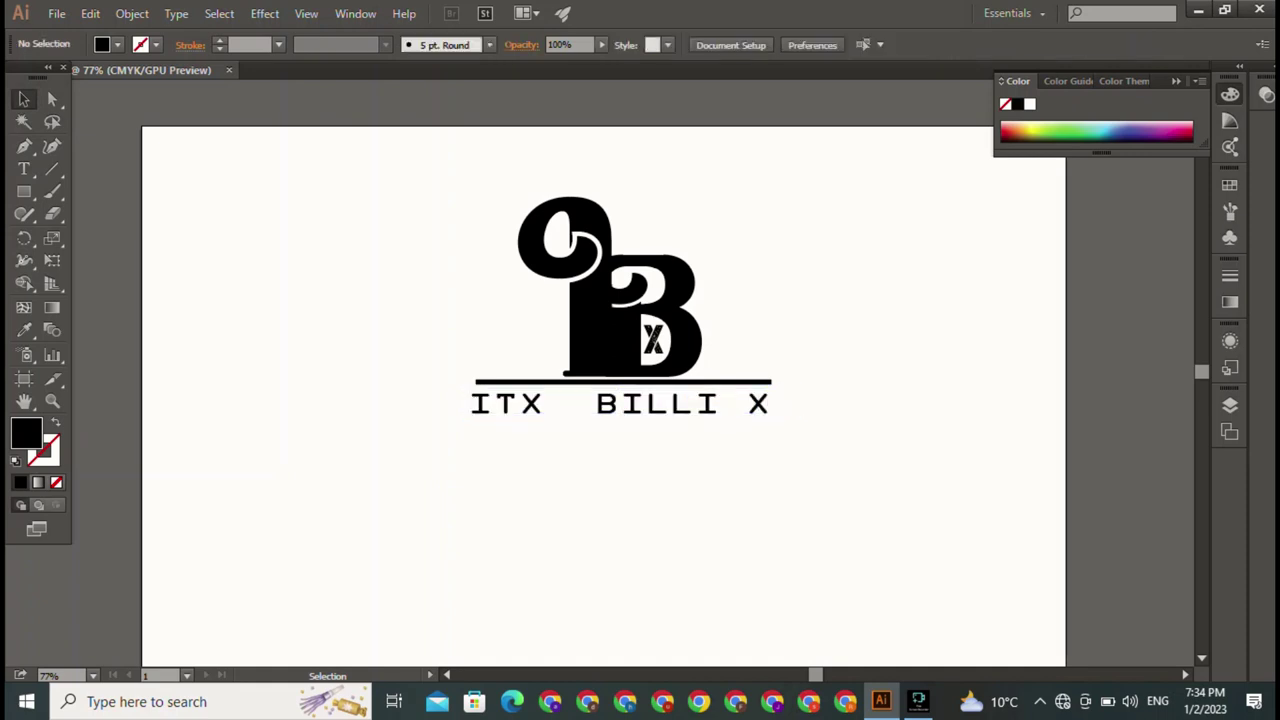
- Shrink the tagline to 31.84 pt and tighten its letter spacing with Alt+Left
{"action": "key", "text": "ctrl+z"}
{"action": "key", "text": "alt+Left"}
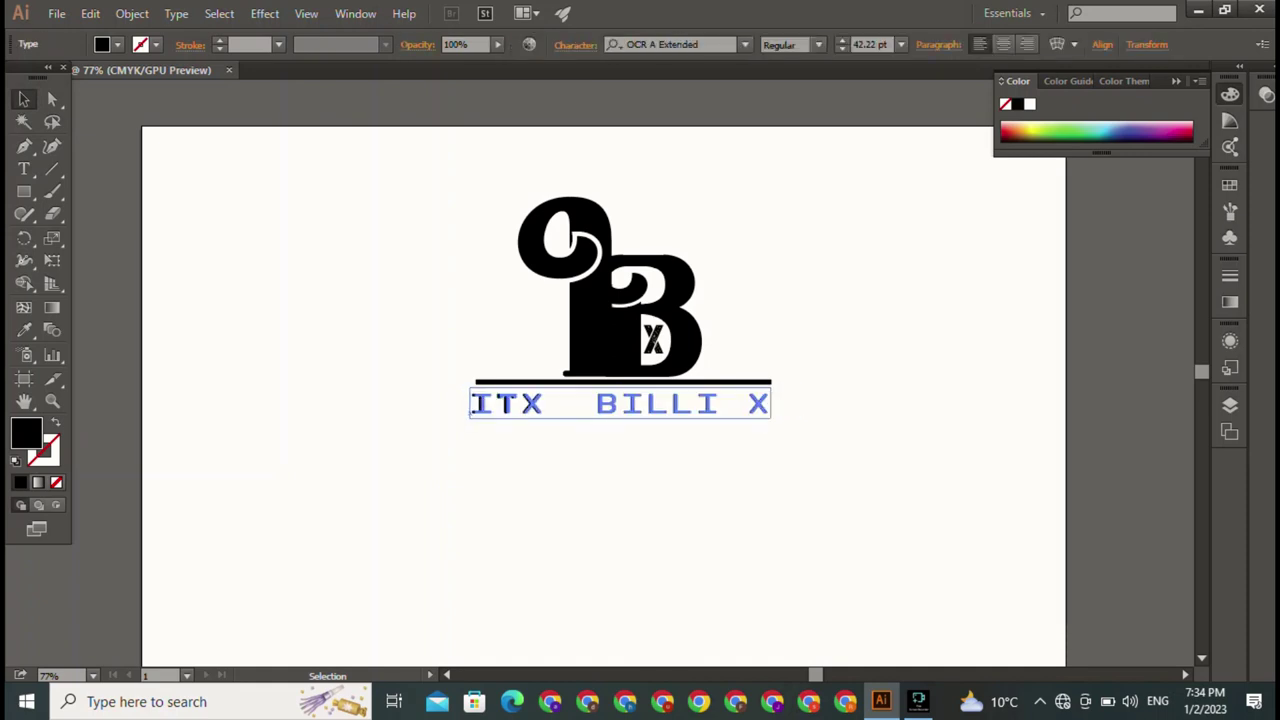
{"action": "key", "text": "alt+Left"}
{"action": "key", "text": "alt+Left"}
{"action": "key", "text": "ctrl+shift+a"}
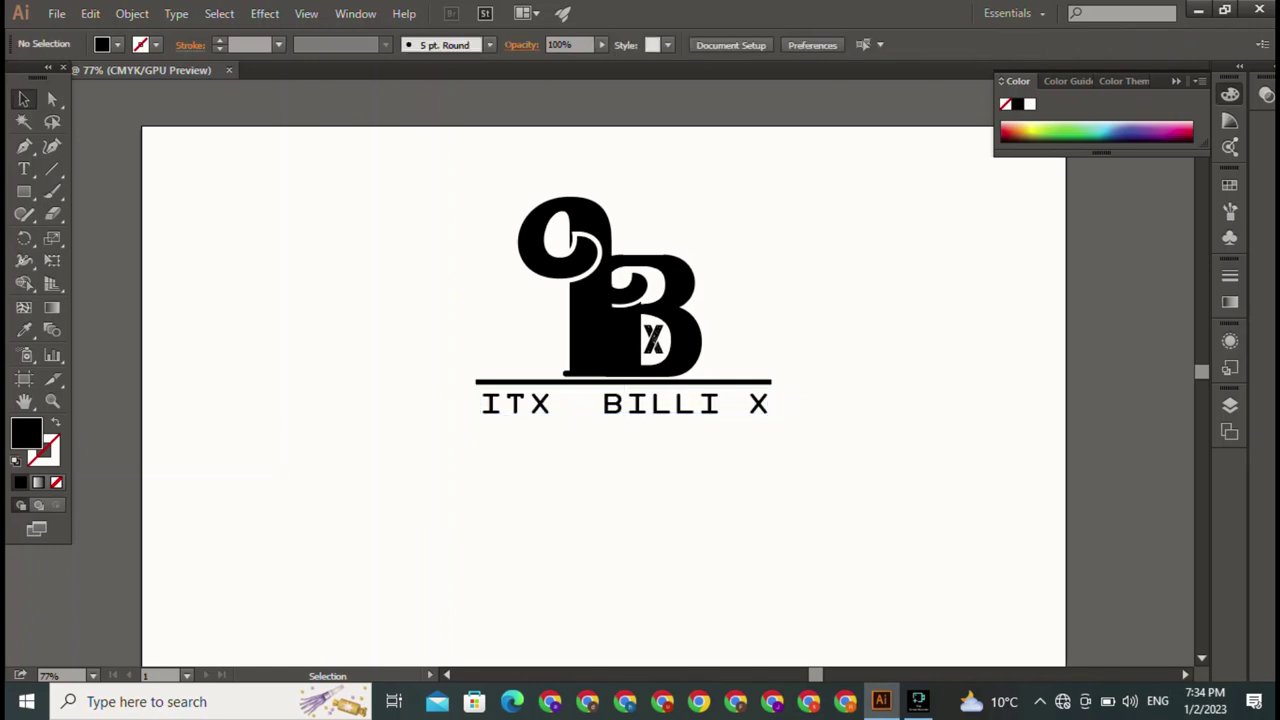
{"action": "key", "text": "ctrl+z"}
{"action": "key", "text": "ctrl+z"}
{"action": "key", "text": "ctrl+z"}
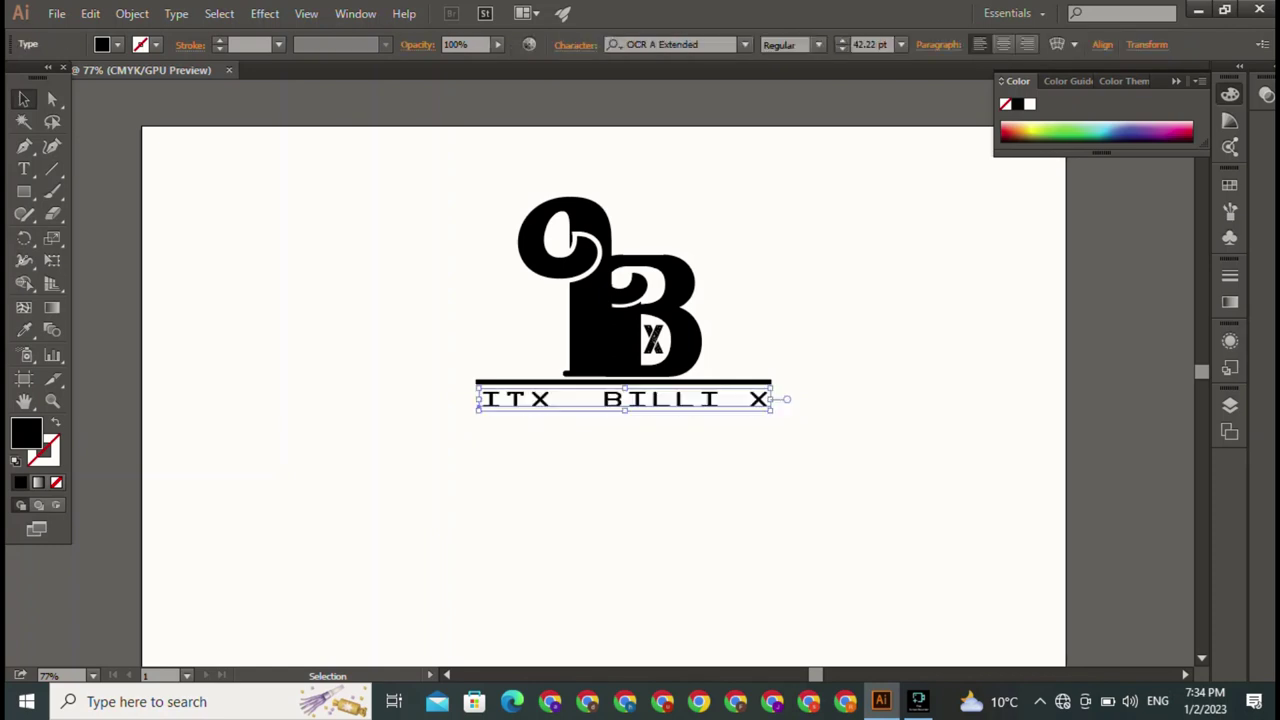
{"action": "key", "text": "ctrl+z"}
{"action": "key", "text": "ctrl+z"}
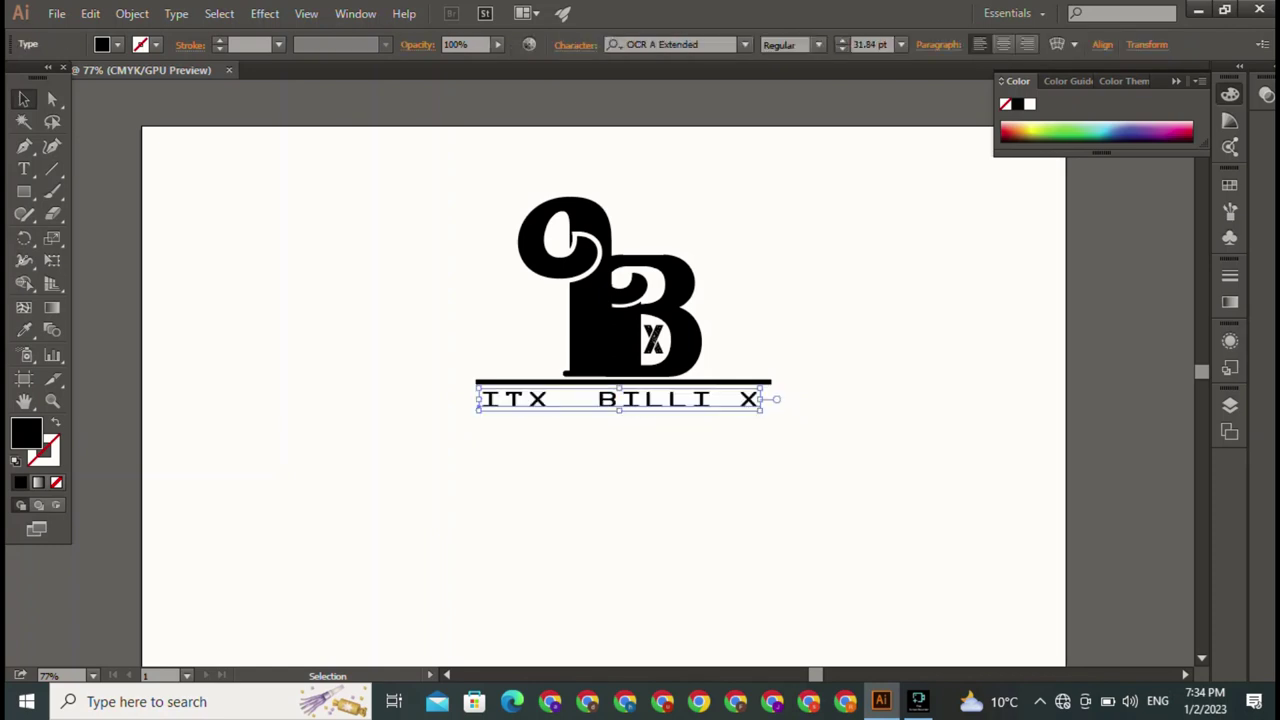
{"action": "key", "text": "ctrl+shift+a"}
{"action": "key", "text": "ctrl+z"}
{"action": "key", "text": "ctrl+z"}
- Step through undo history to settle the tagline's final spacing, its ends aligned with the bar
{"action": "key", "text": "ctrl+z"}
{"action": "key", "text": "ctrl+z"}
{"action": "key", "text": "ctrl+z"}
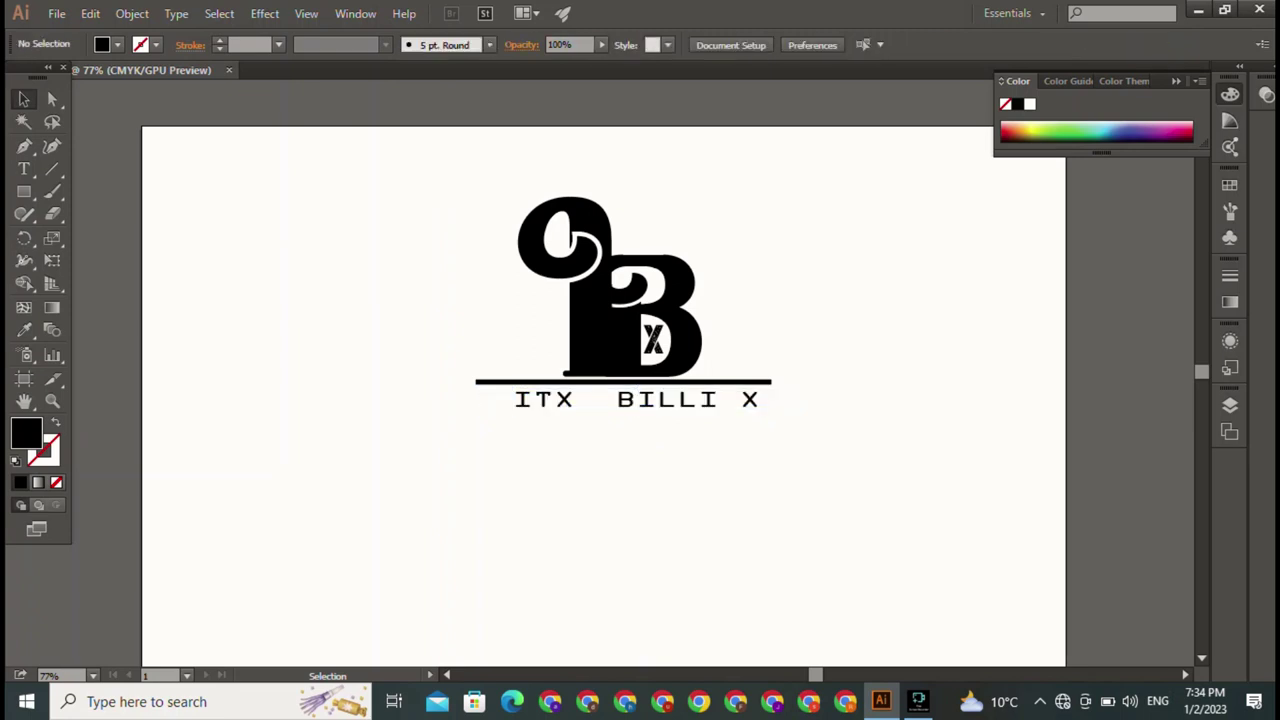
{"action": "key", "text": "ctrl+z"}
{"action": "key", "text": "ctrl+z"}
{"action": "key", "text": "ctrl+z"}
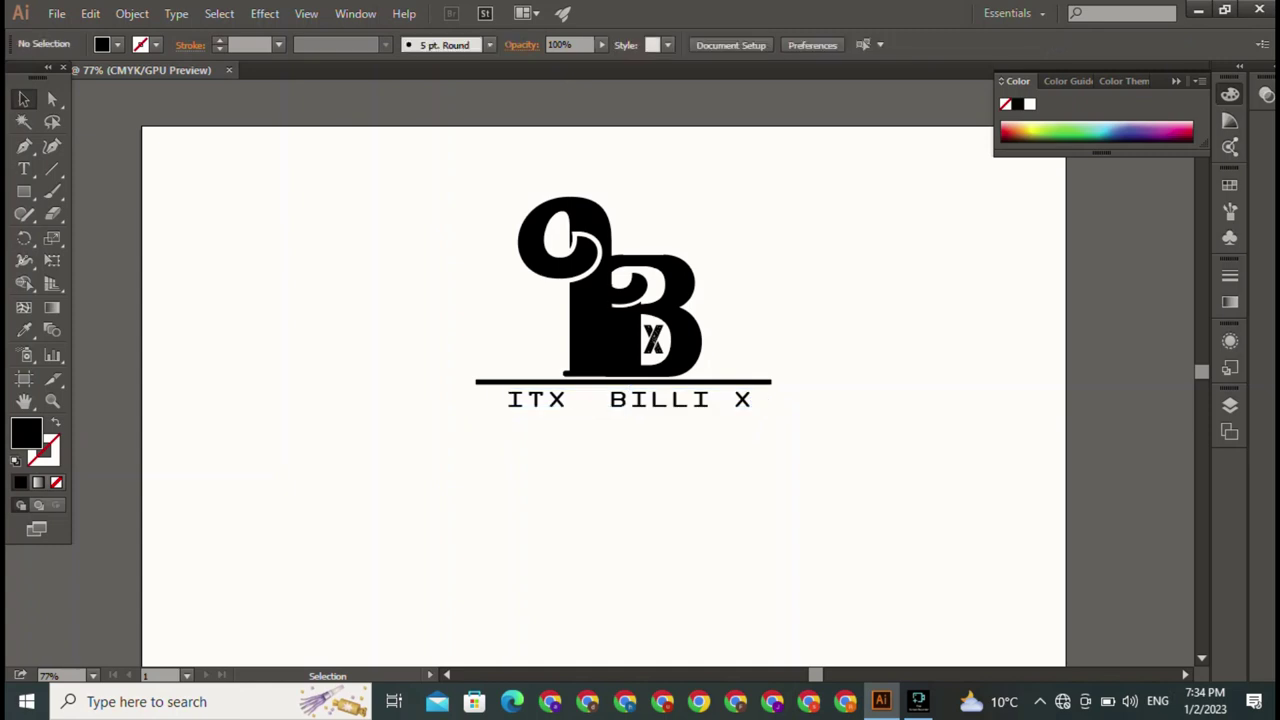
{"action": "key", "text": "ctrl+z"}
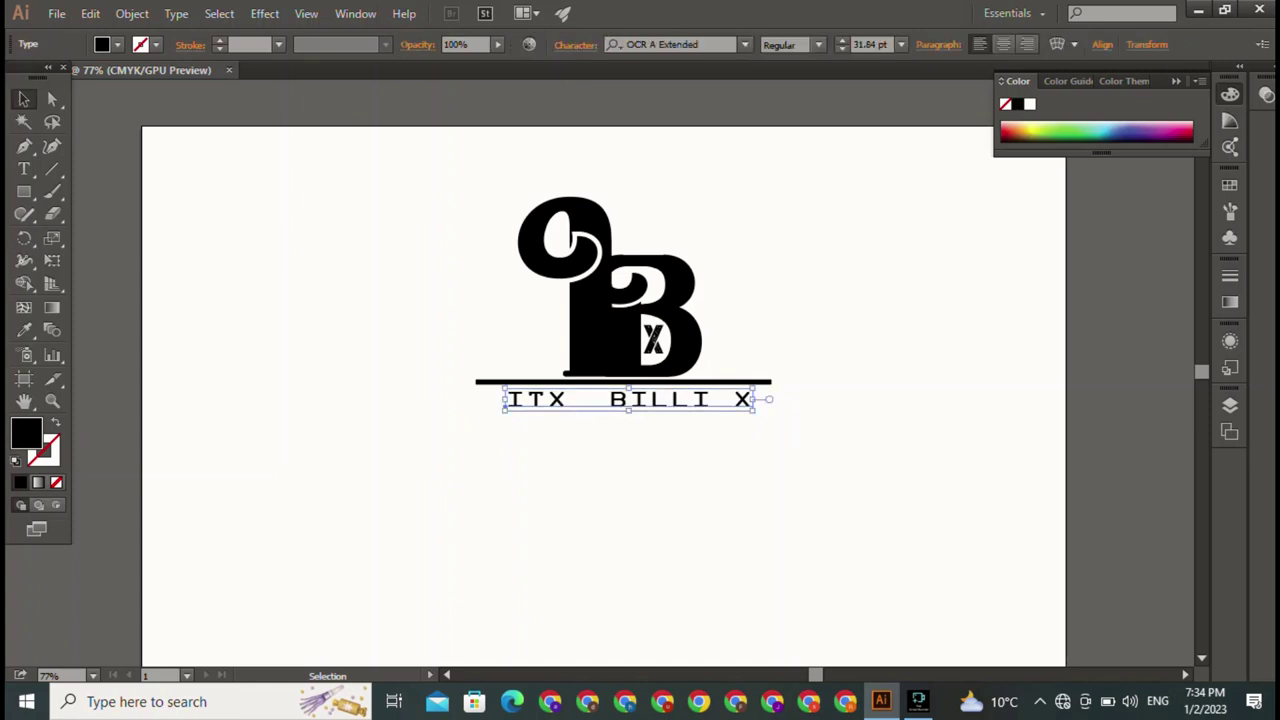
{"action": "key", "text": "ctrl+z"}
{"action": "key", "text": "ctrl+z"}
{"action": "key", "text": "ctrl+z"}
{"action": "key", "text": "ctrl+z"}
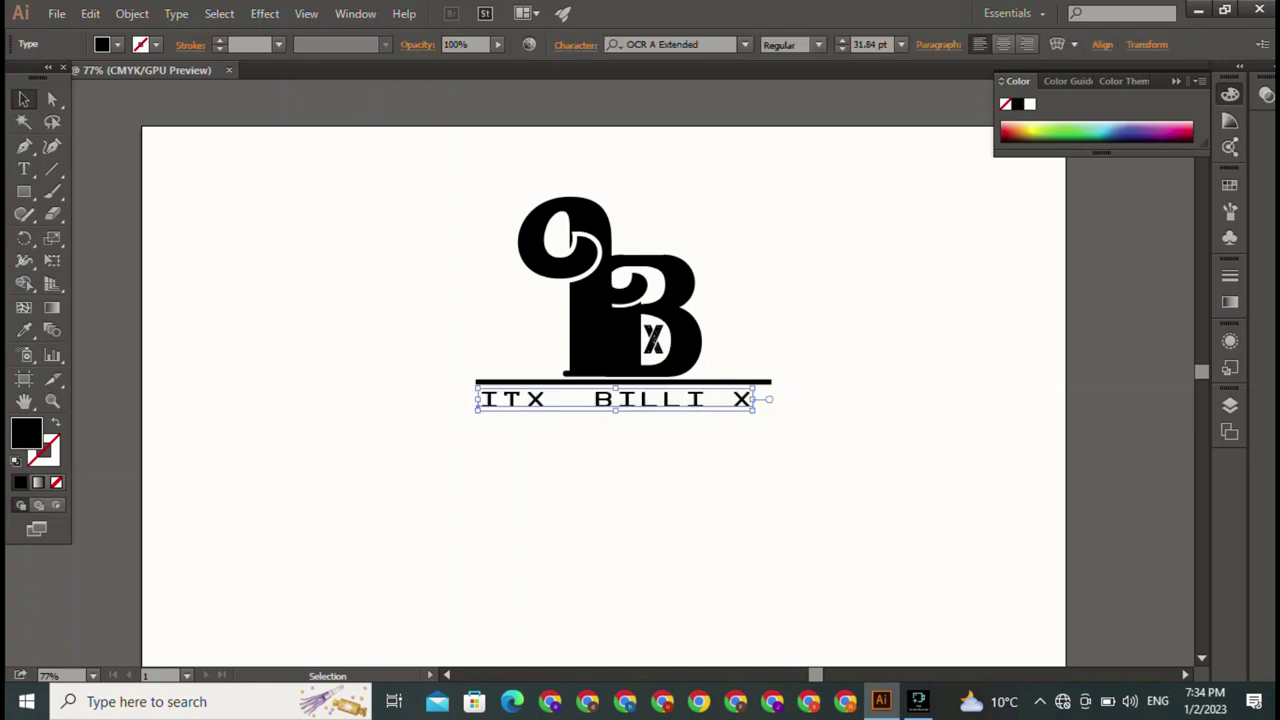
{"action": "key", "text": "ctrl+z"}
{"action": "key", "text": "ctrl+z"}
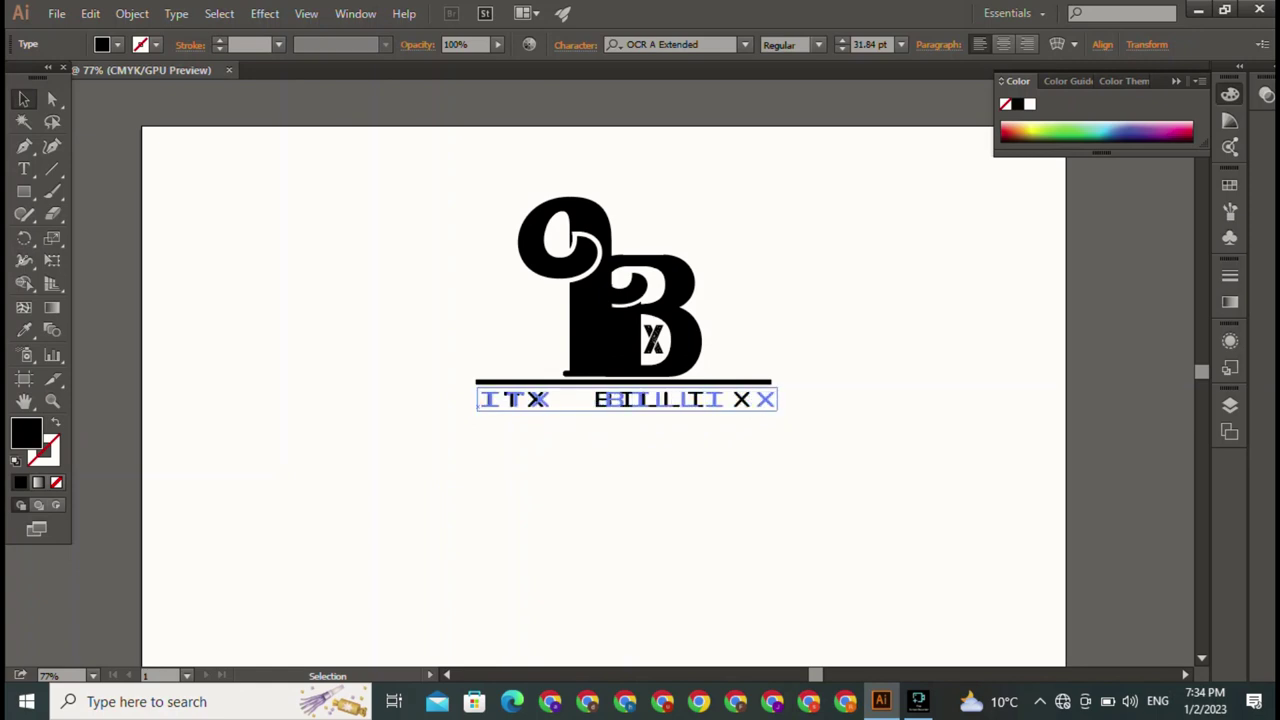
{"action": "key", "text": "ctrl+z"}
{"action": "key", "text": "ctrl+z"}
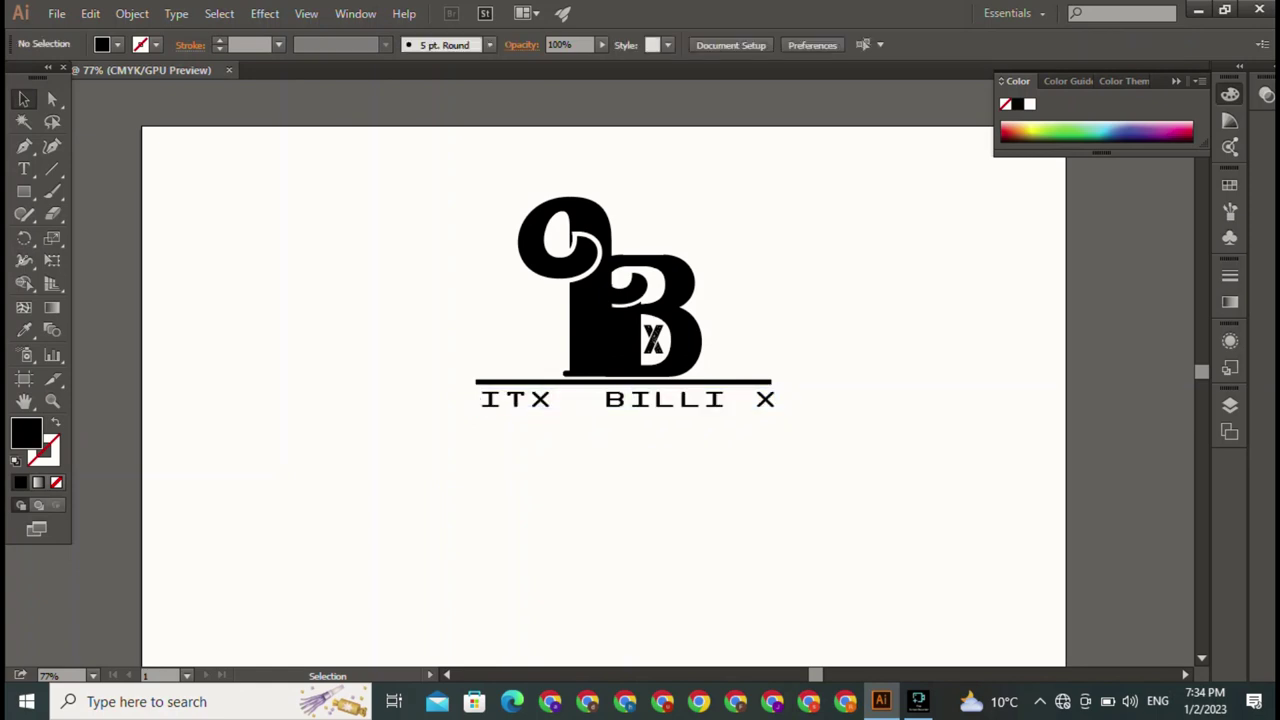
{"action": "key", "text": "ctrl+z"}
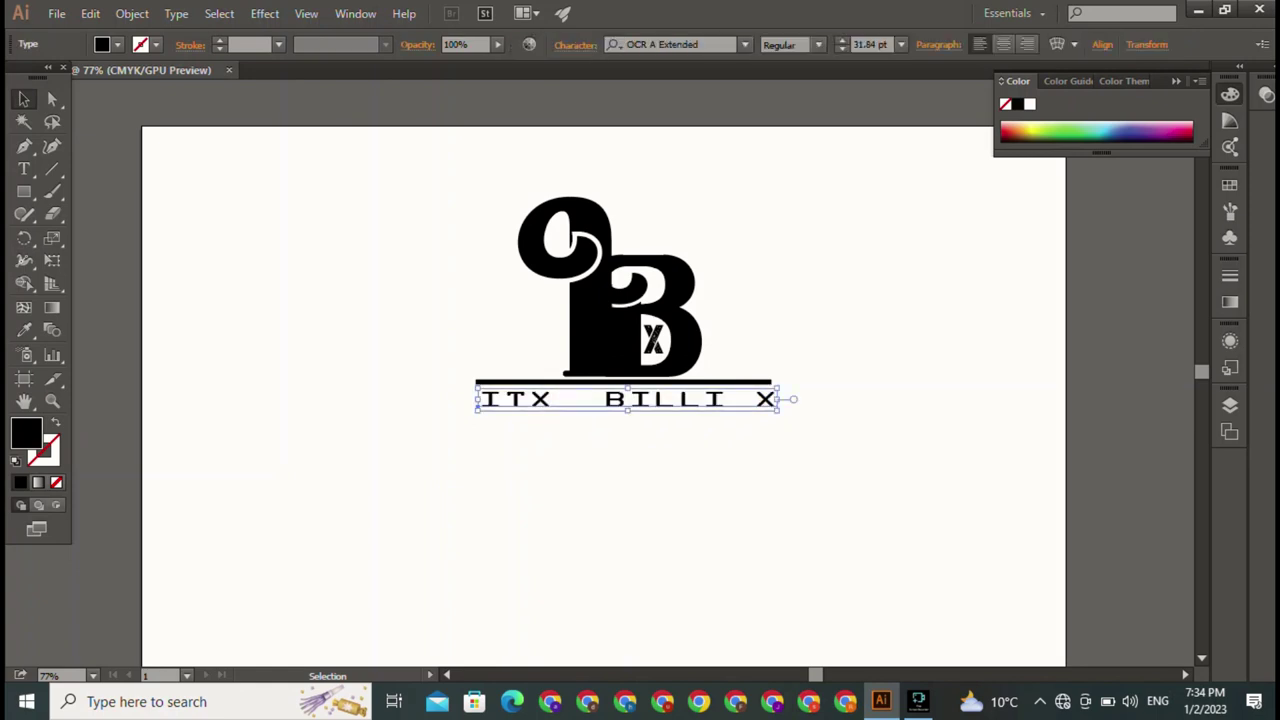
{"action": "key", "text": "ctrl+z"}
{"action": "key", "text": "ctrl+z"}
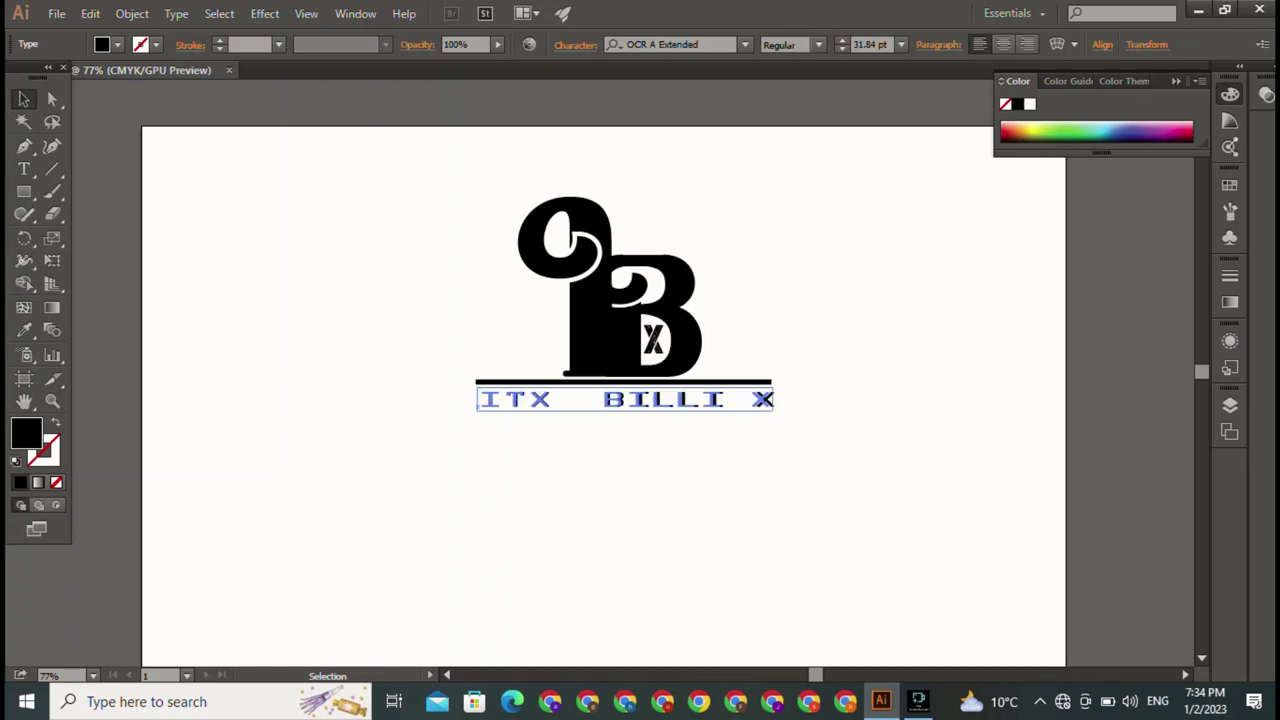
{"action": "key", "text": "ctrl+z"}
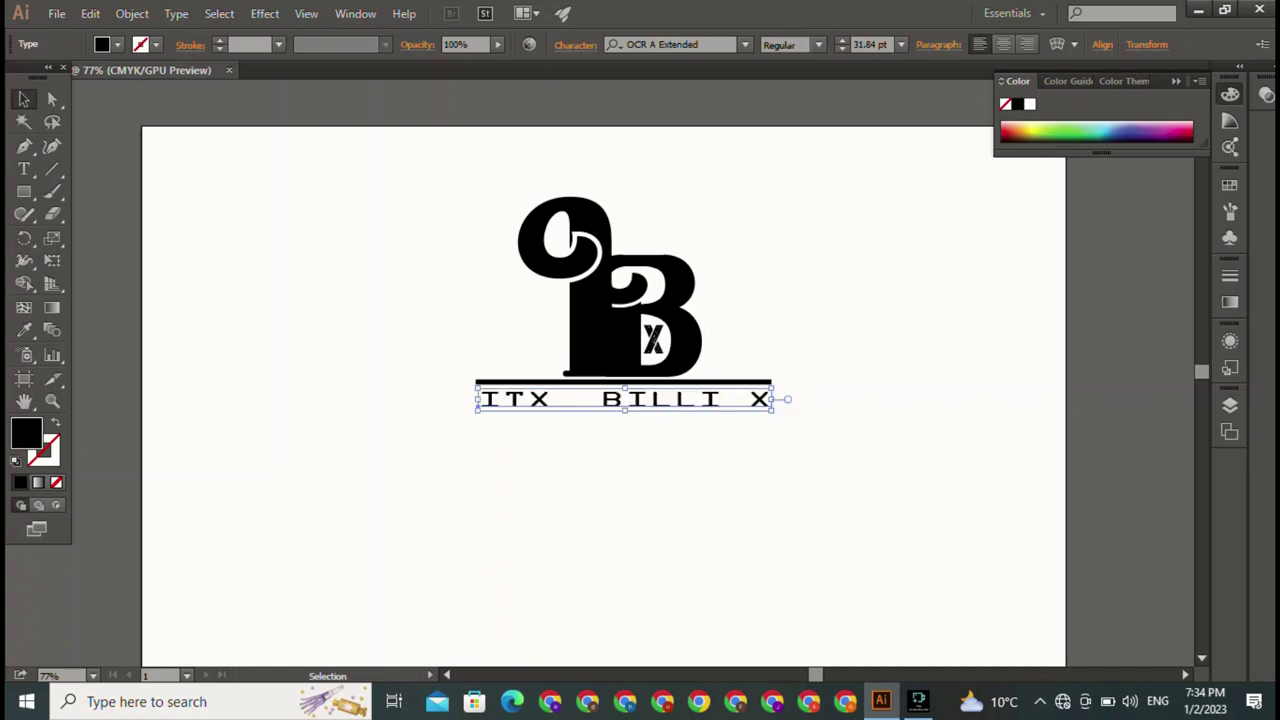
{"action": "key", "text": "ctrl+z"}
{"action": "key", "text": "ctrl+z"}
{"action": "key", "text": "ctrl+z"}
{"action": "key", "text": "ctrl+z"}
{"action": "key", "text": "ctrl+z"}
{"action": "key", "text": "ctrl+z"}
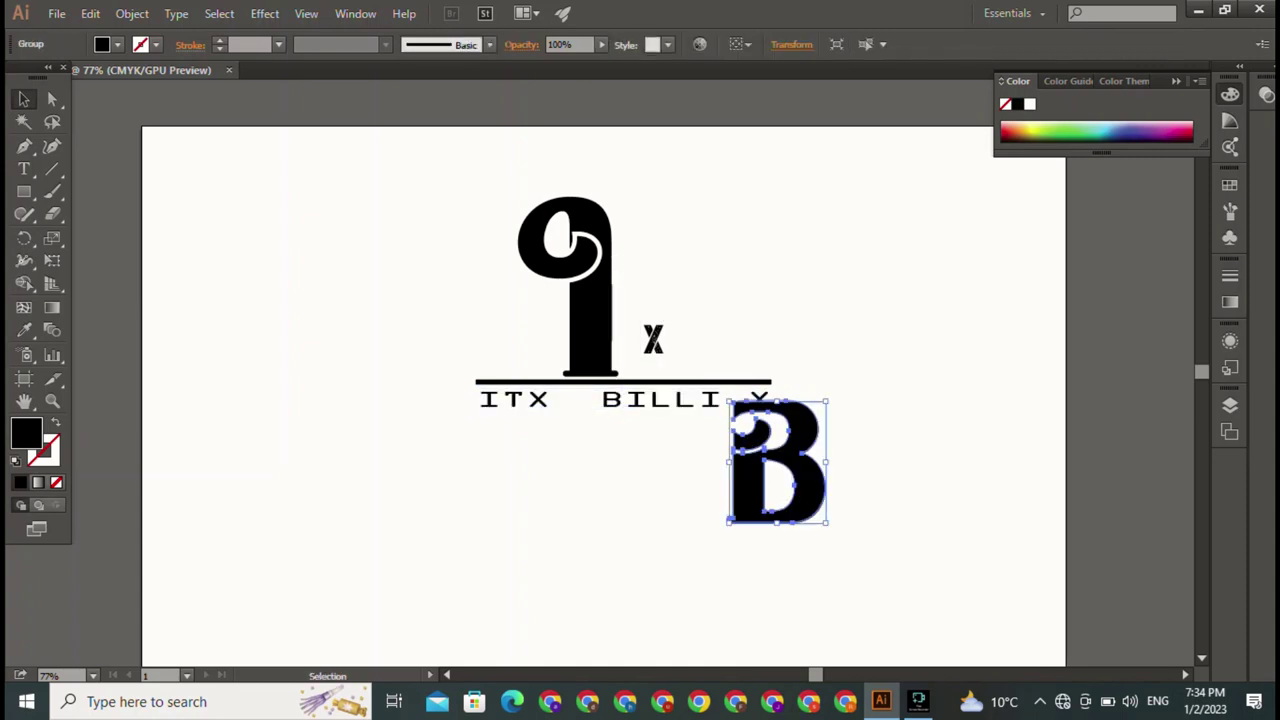